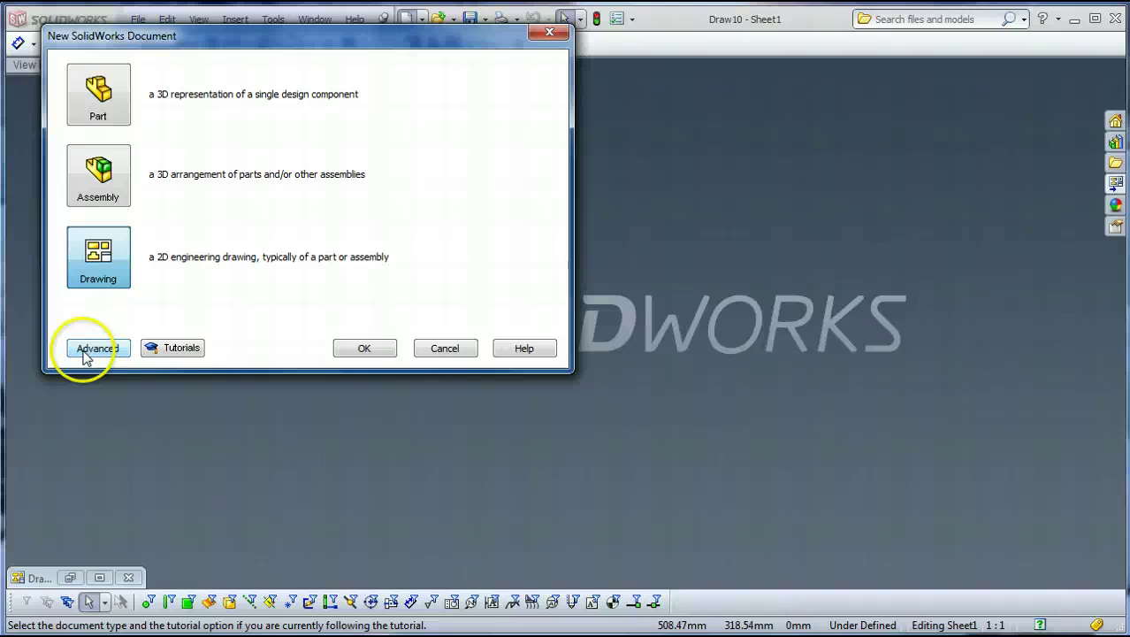
- Create a new document from the Drawing template in the advanced template list
click(84, 350)
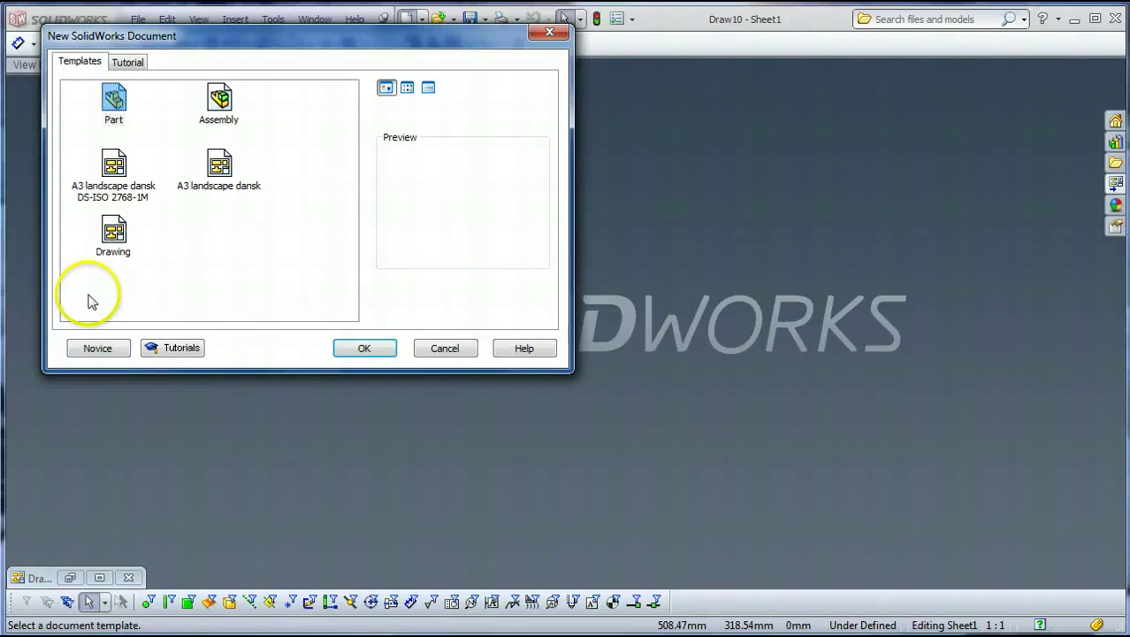
click(86, 351)
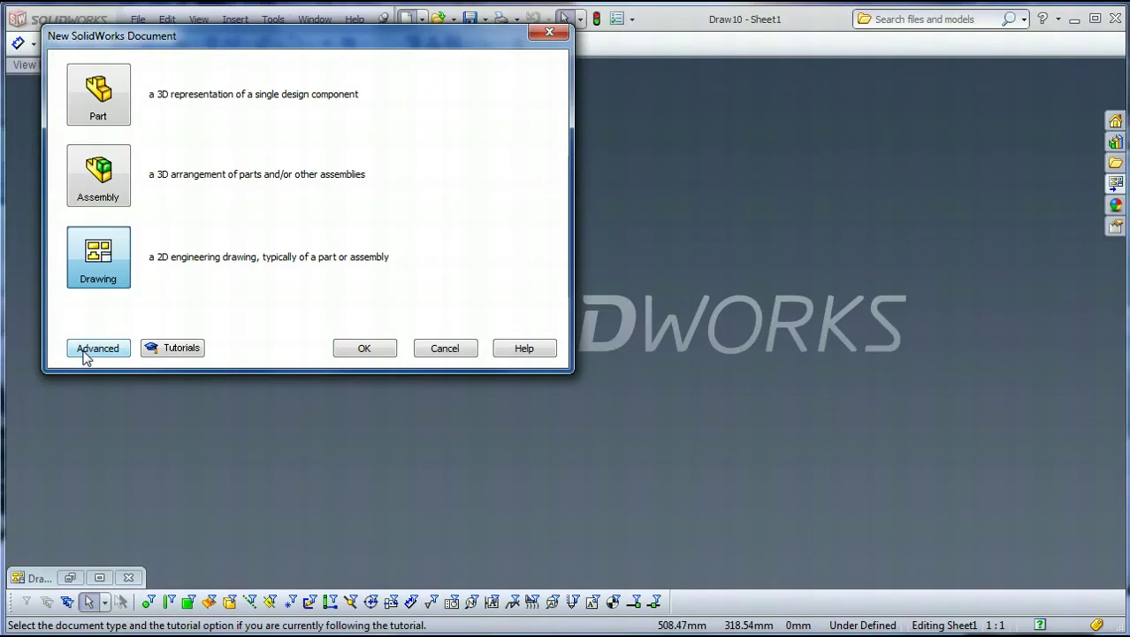
click(88, 349)
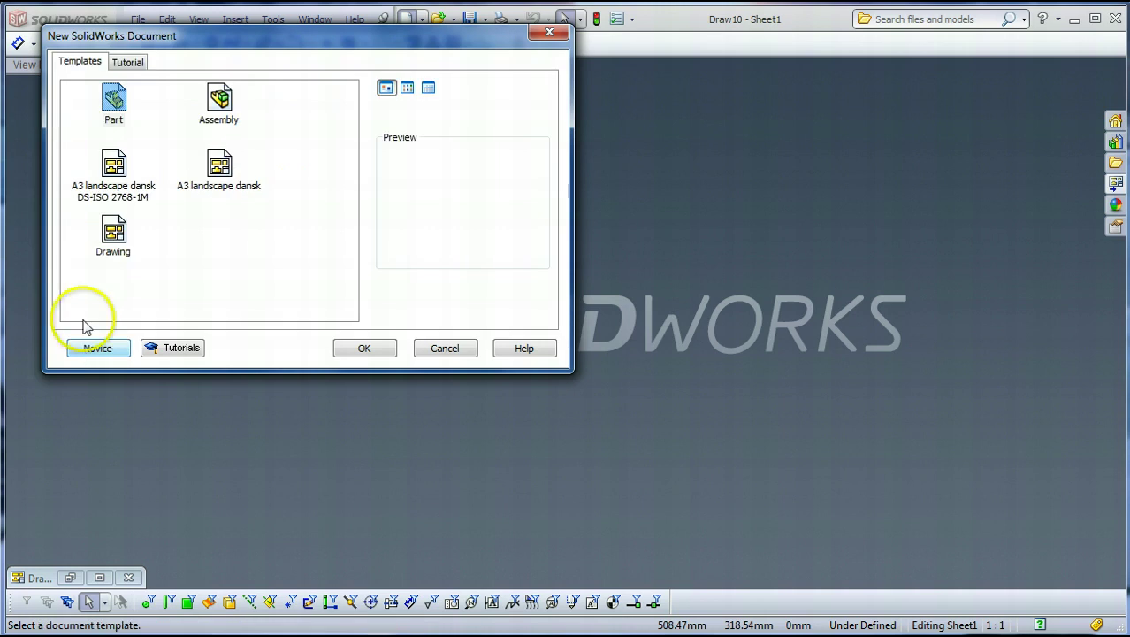
click(115, 243)
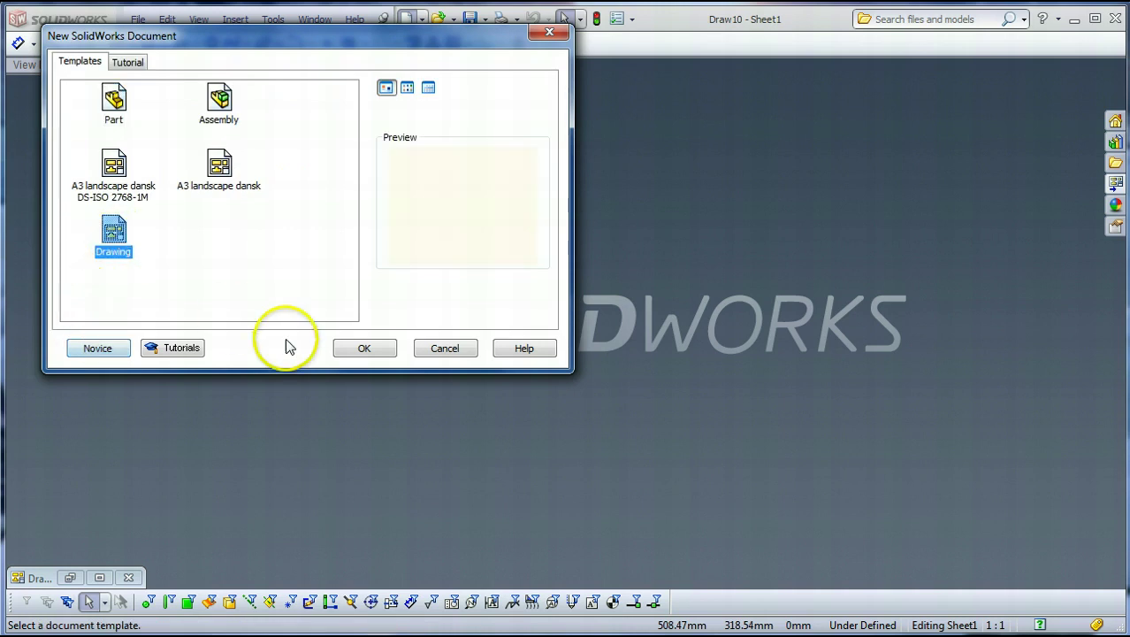
click(350, 349)
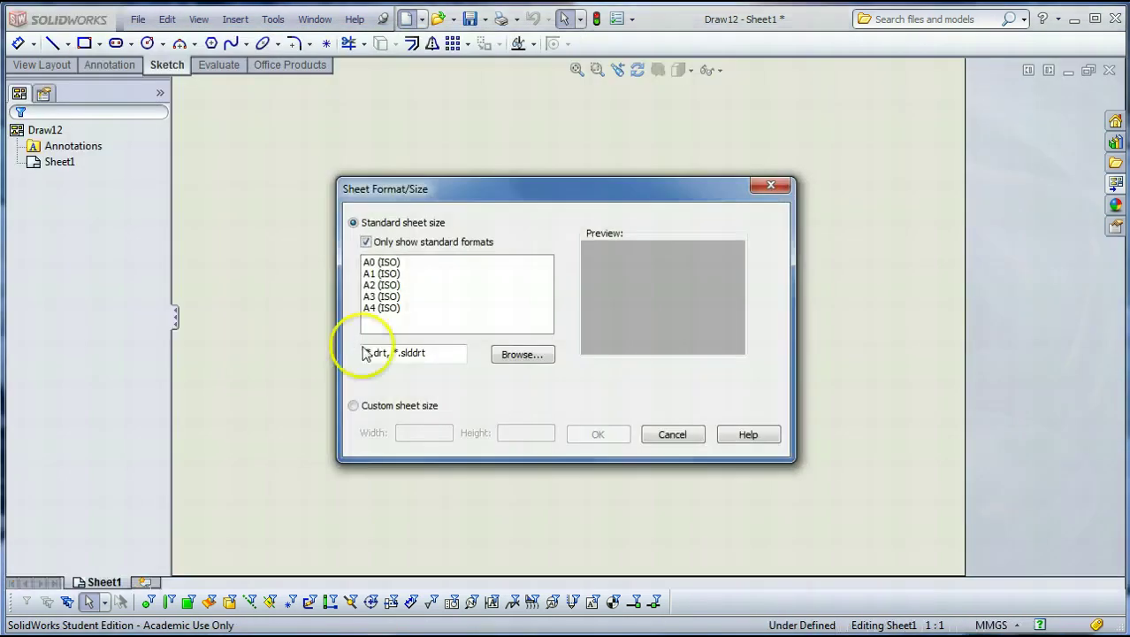
- Apply the sheet format file a3 - landscape.slddrt to the new drawing and dismiss the Model View command
click(522, 355)
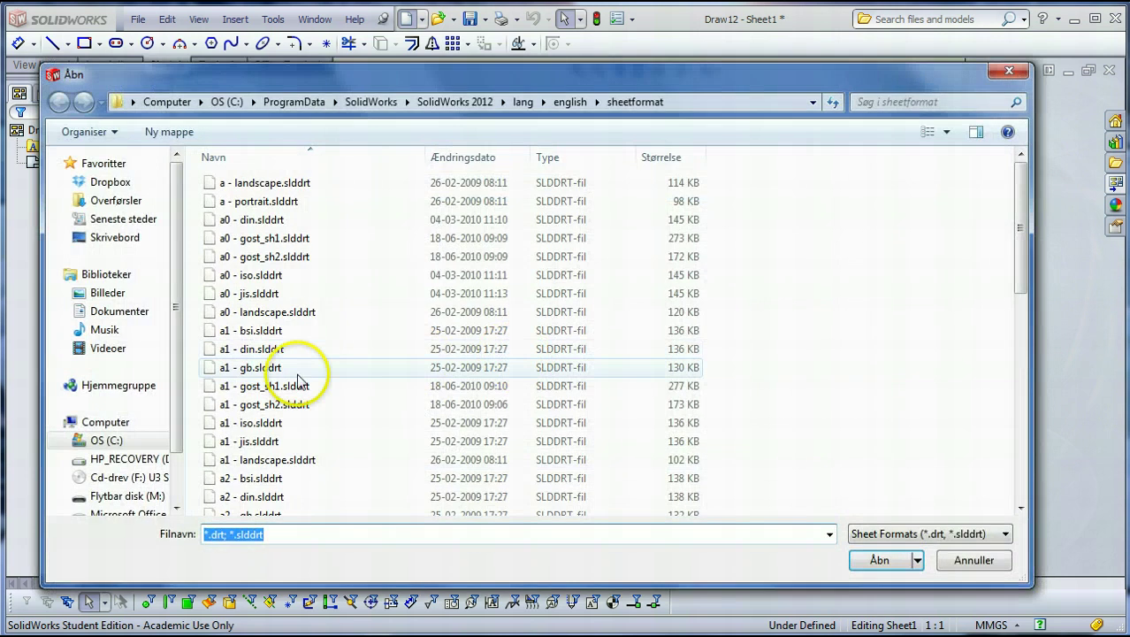
drag(1019, 223, 1021, 354)
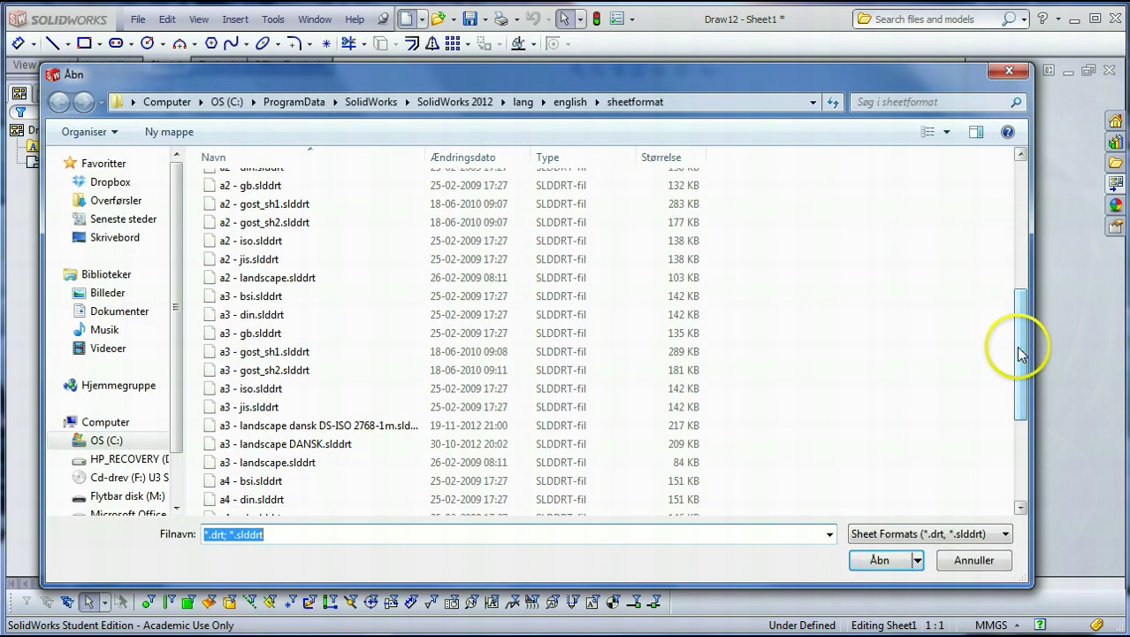
double_click(281, 462)
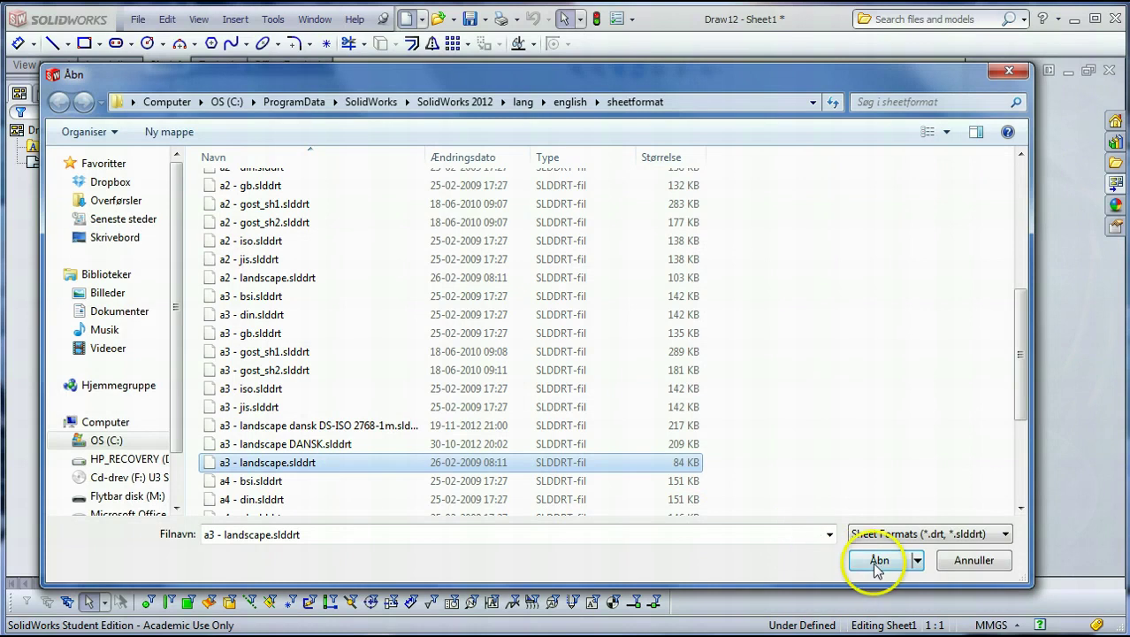
click(874, 492)
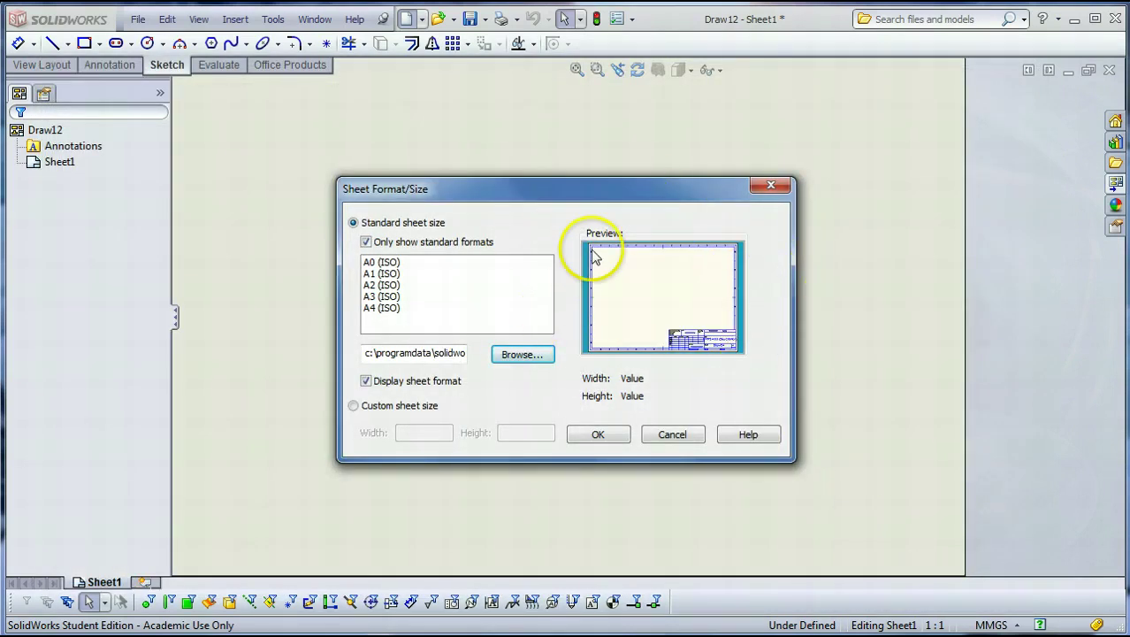
click(597, 434)
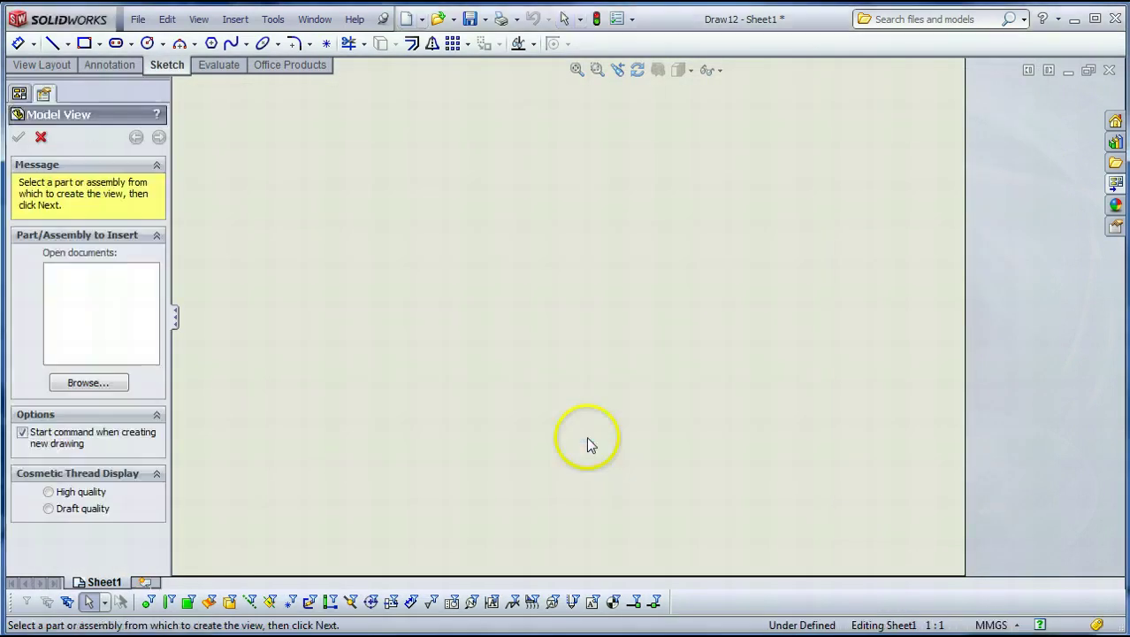
click(41, 137)
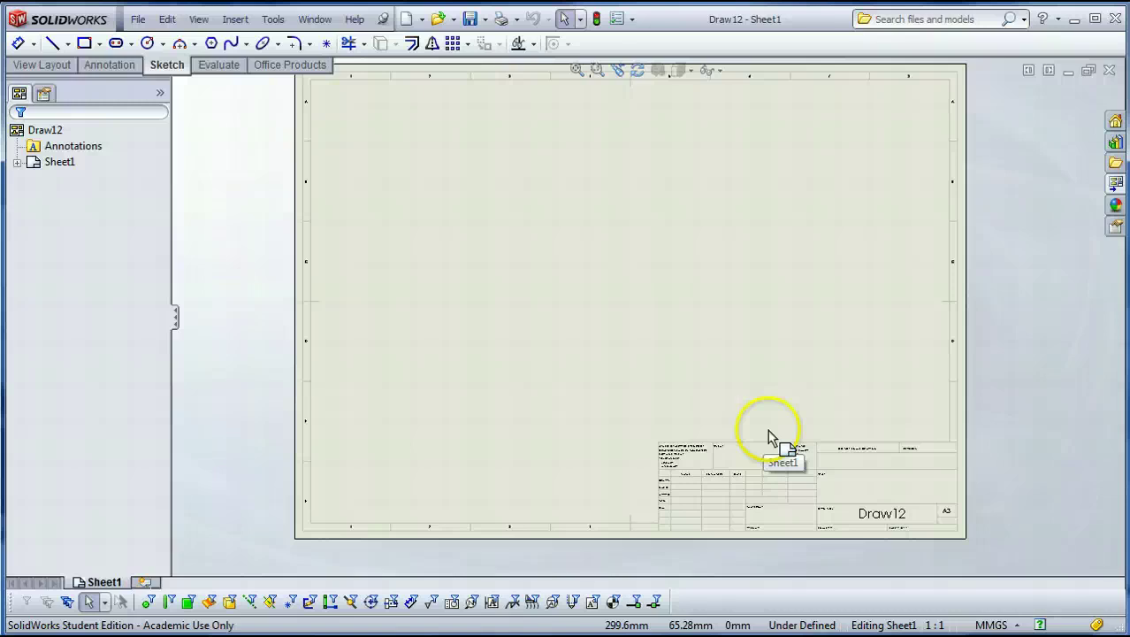
- Open the sheet format for editing and delete the "DEBUR AND BREAK SHARP EDGES" note from the title block
click(44, 130)
drag(46, 143, 610, 313)
scroll(799, 512, down, 3)
right_click(610, 314)
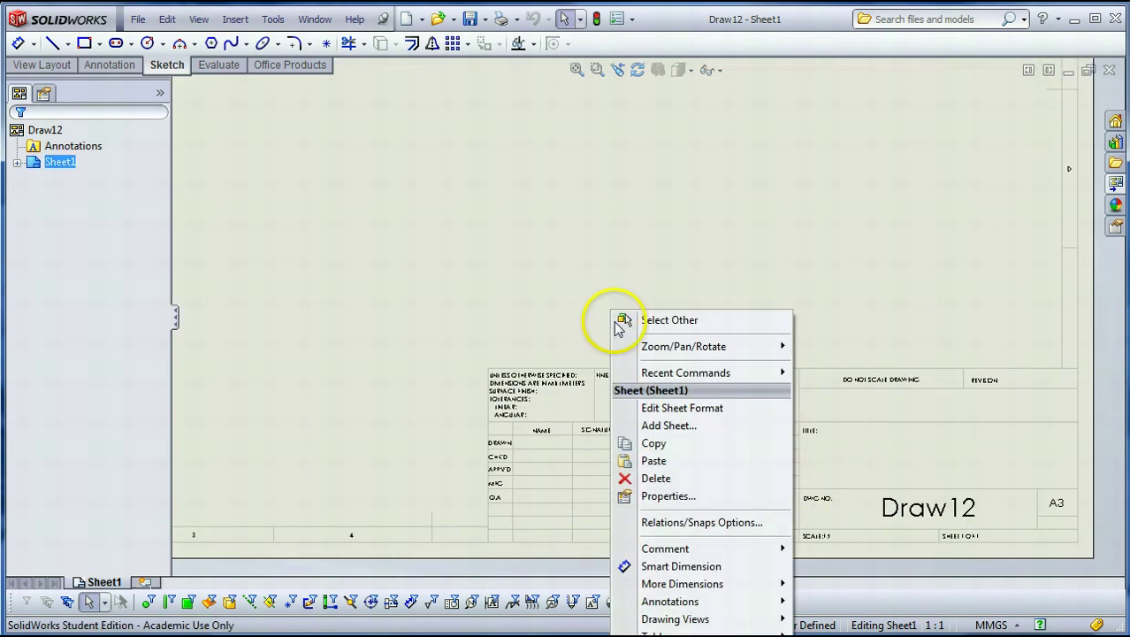
click(652, 412)
scroll(738, 400, down, 2)
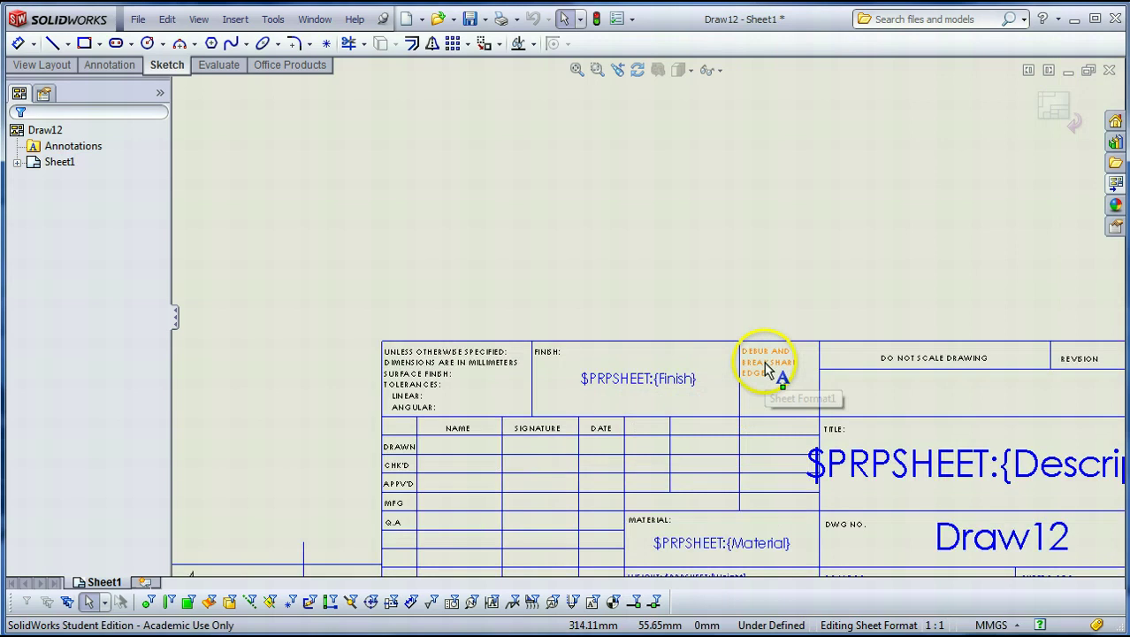
click(767, 372)
key(Delete)
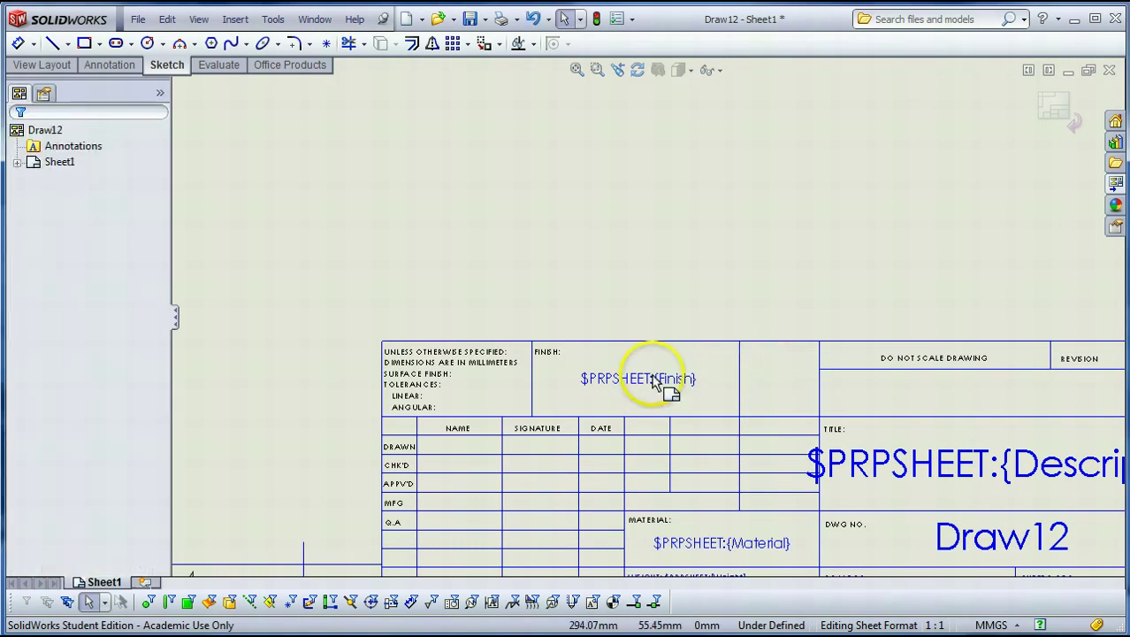
- Move the FINISH label and its $PRPSHEET:{Finish} note above the title block, and delete the "UNLESS OTHERWISE SPECIFIED" tolerance note
drag(661, 382, 747, 252)
drag(553, 360, 696, 227)
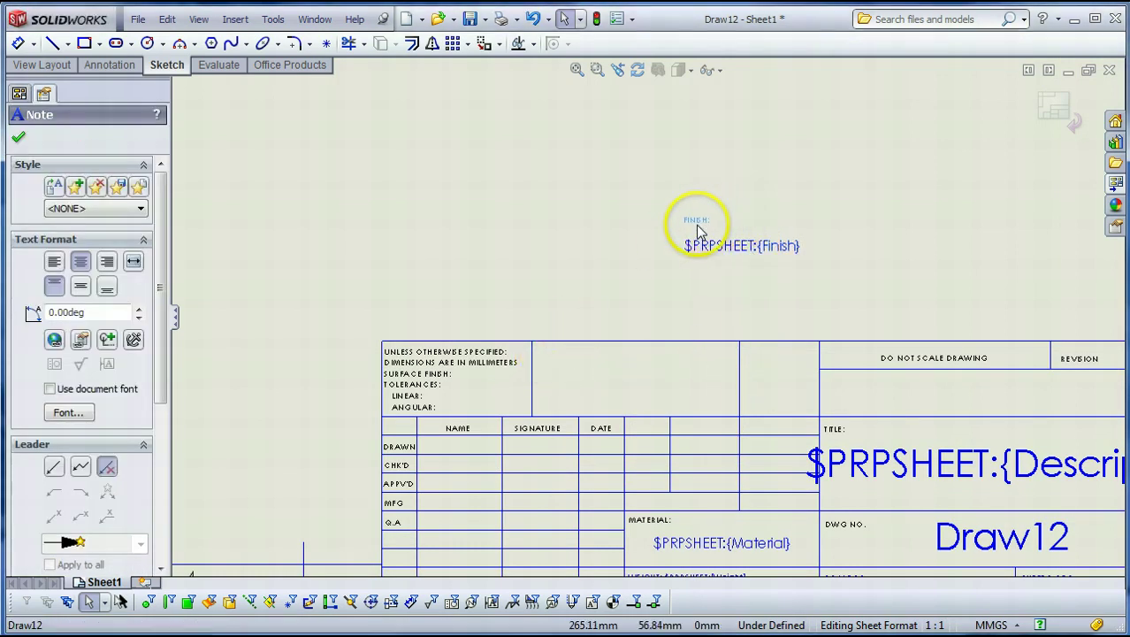
click(466, 355)
key(Delete)
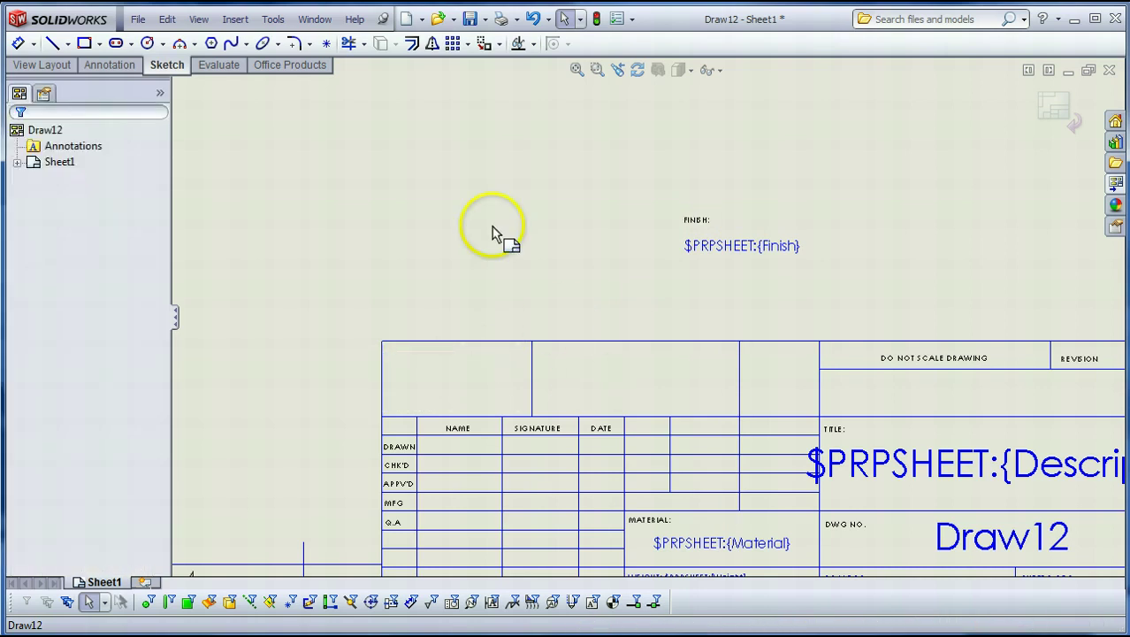
- Trim away the vertical line between the emptied finish and deburring cells with Trim to closest
click(348, 49)
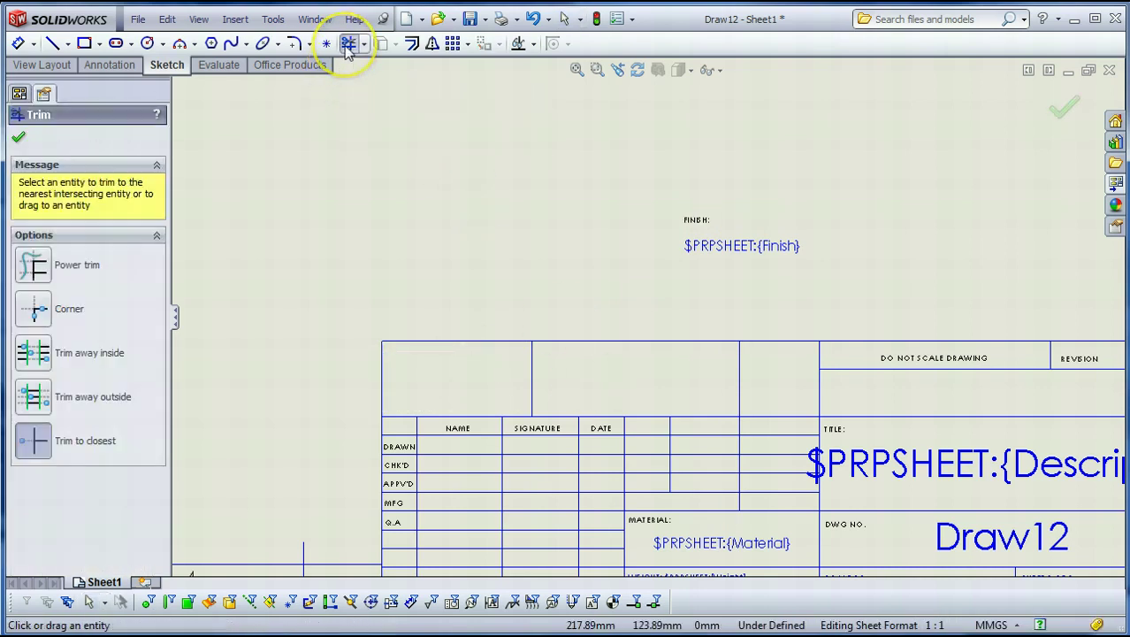
click(35, 445)
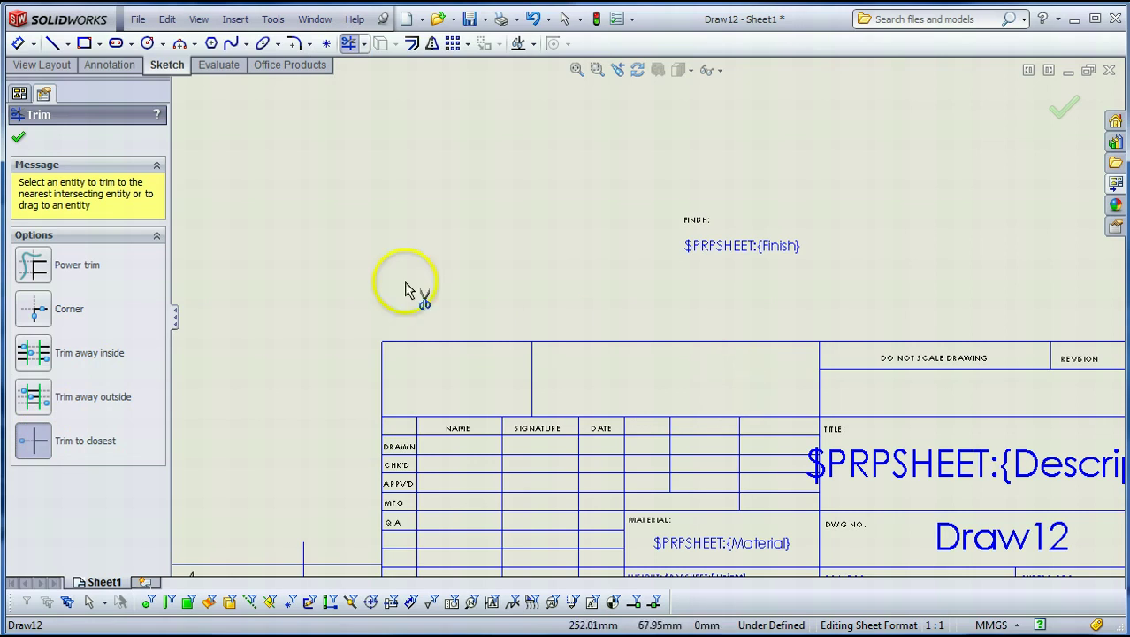
click(18, 137)
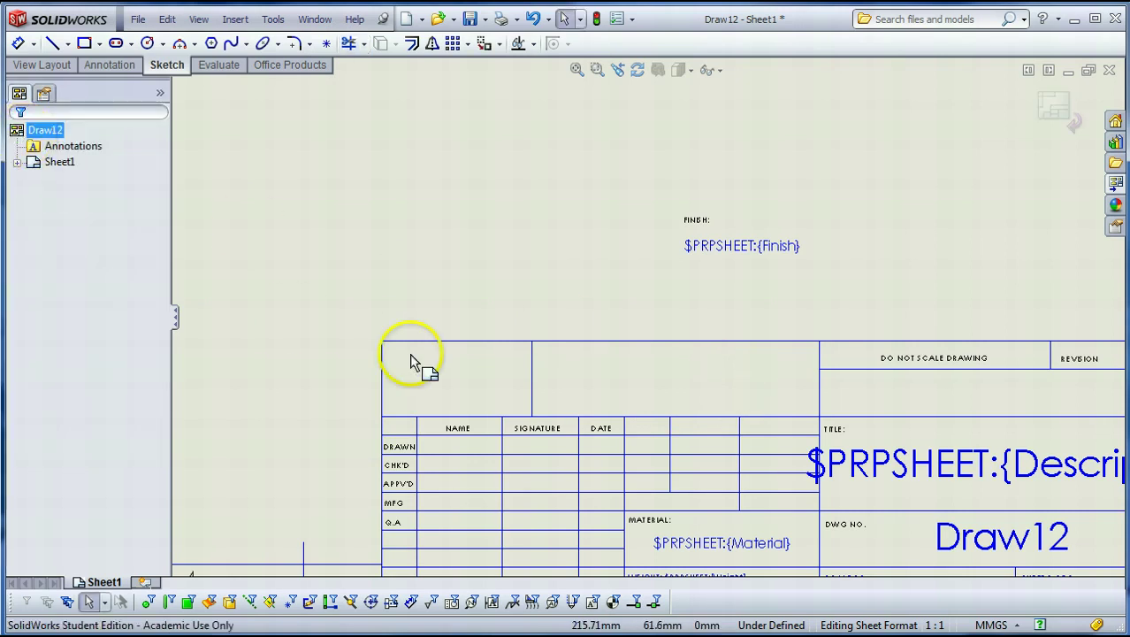
- Shift the remaining vertical divider in the title block's top row and make it collinear with the vertical line in the table below
click(616, 387)
drag(619, 390, 674, 395)
scroll(674, 398, down, 3)
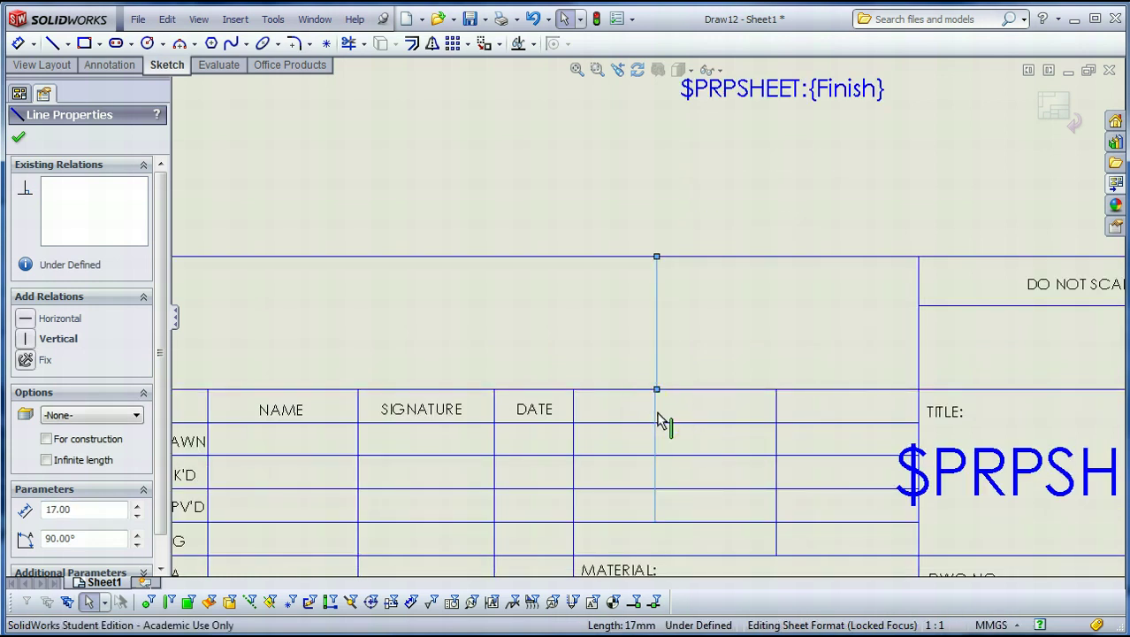
ctrl+click(659, 422)
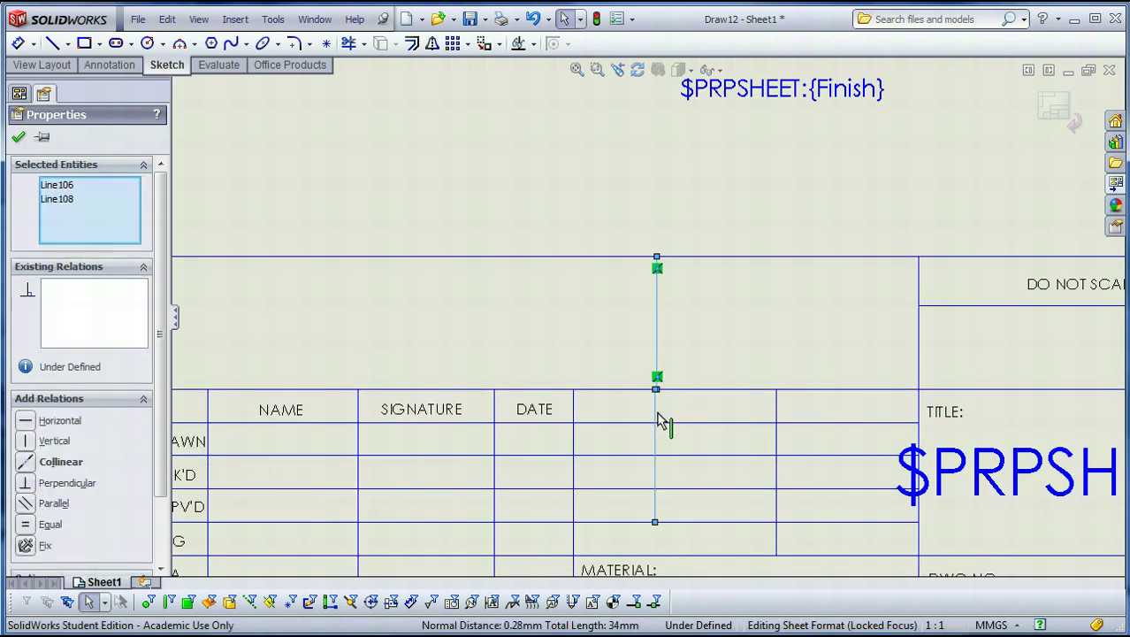
click(57, 462)
click(517, 244)
scroll(630, 304, up, 4)
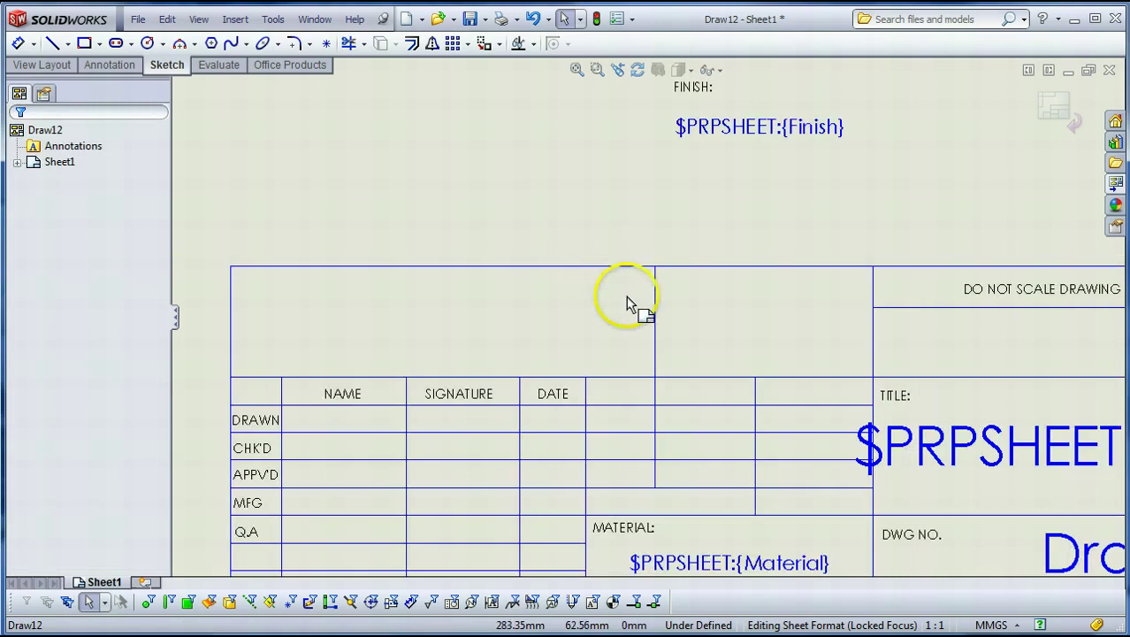
- Move the $PRPSHEET description note fully inside the TITLE cell
scroll(723, 389, down, 3)
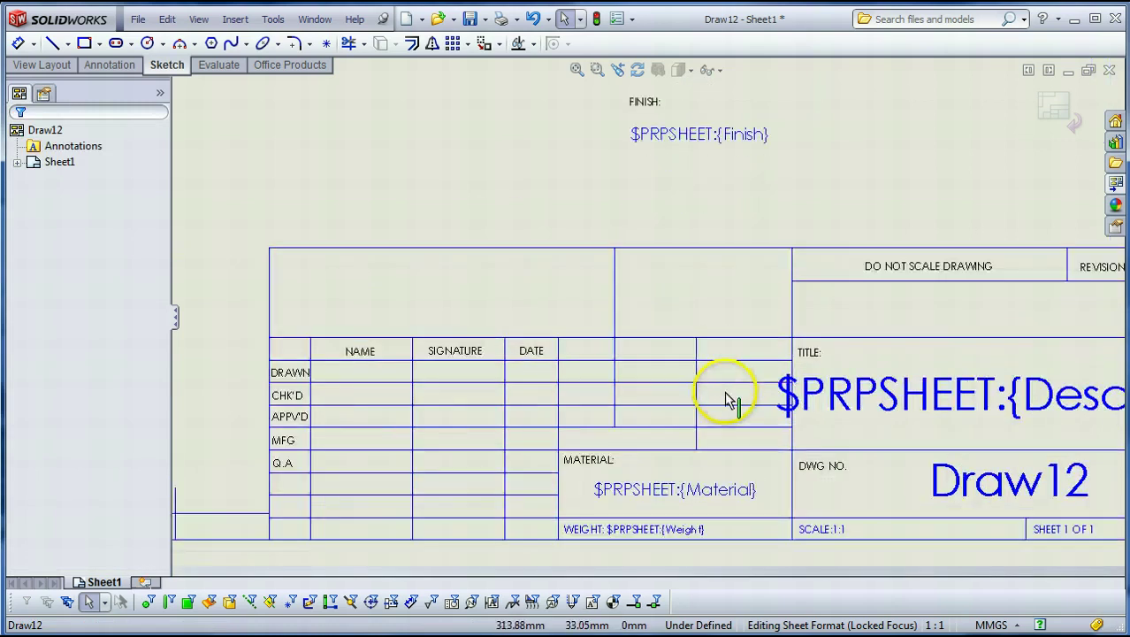
click(862, 391)
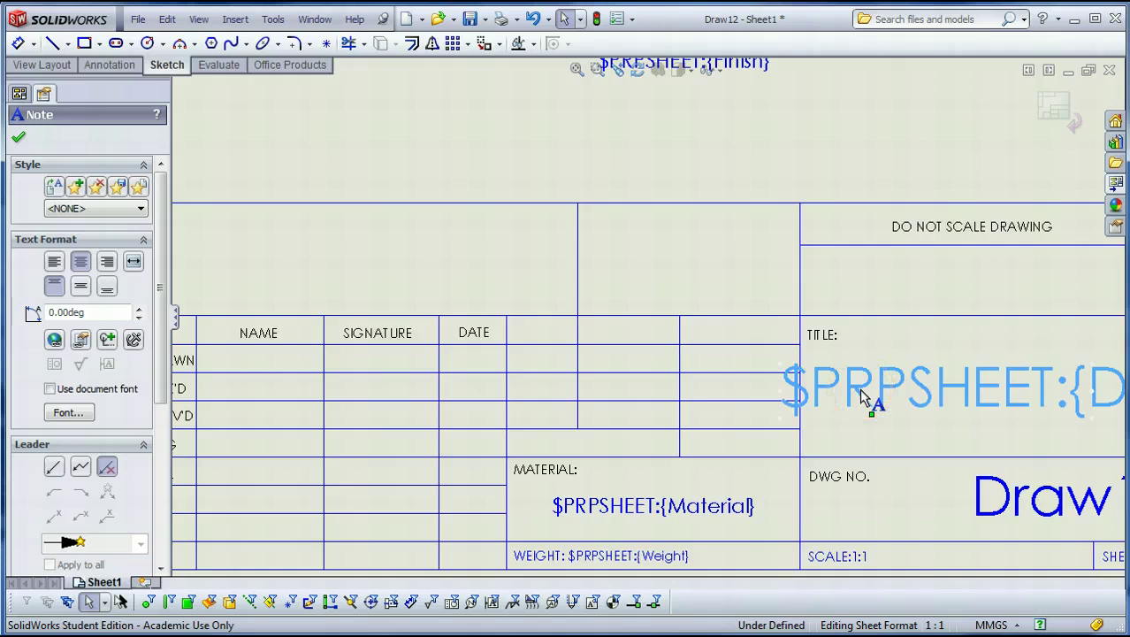
drag(863, 397, 889, 392)
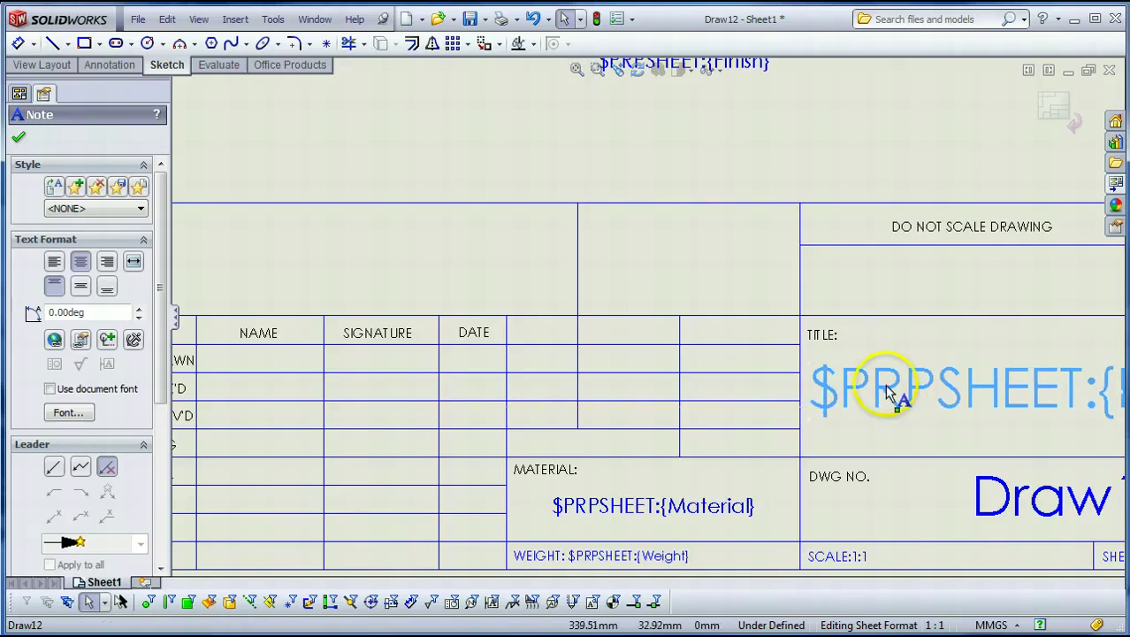
click(734, 173)
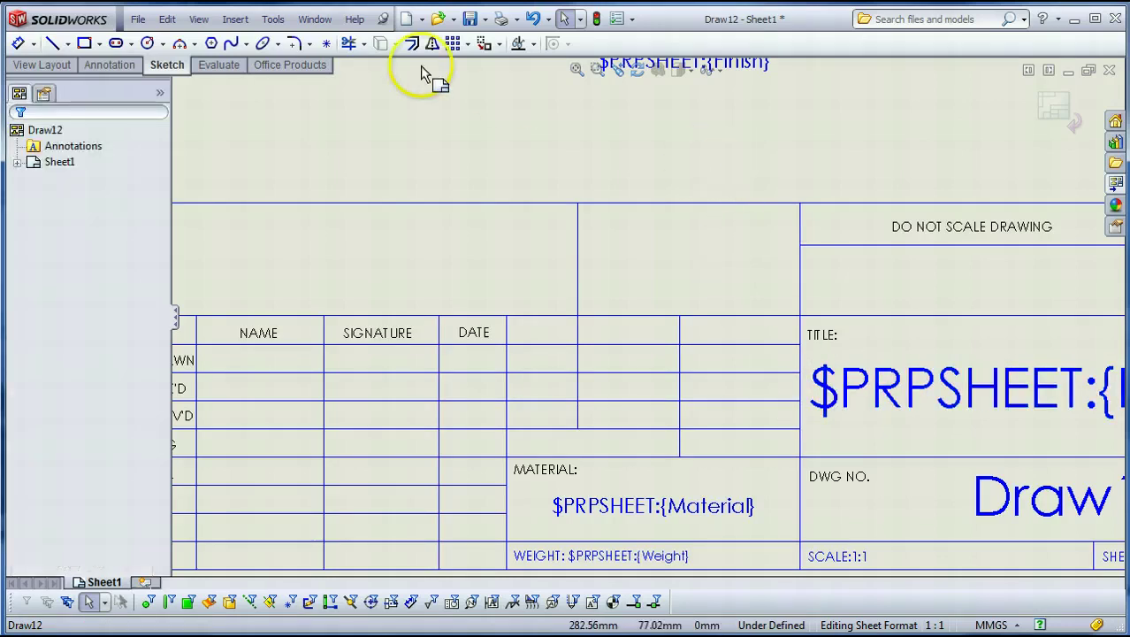
- Trim away the horizontal line segments in the column directly beside the TITLE cell to form one open cell
click(349, 44)
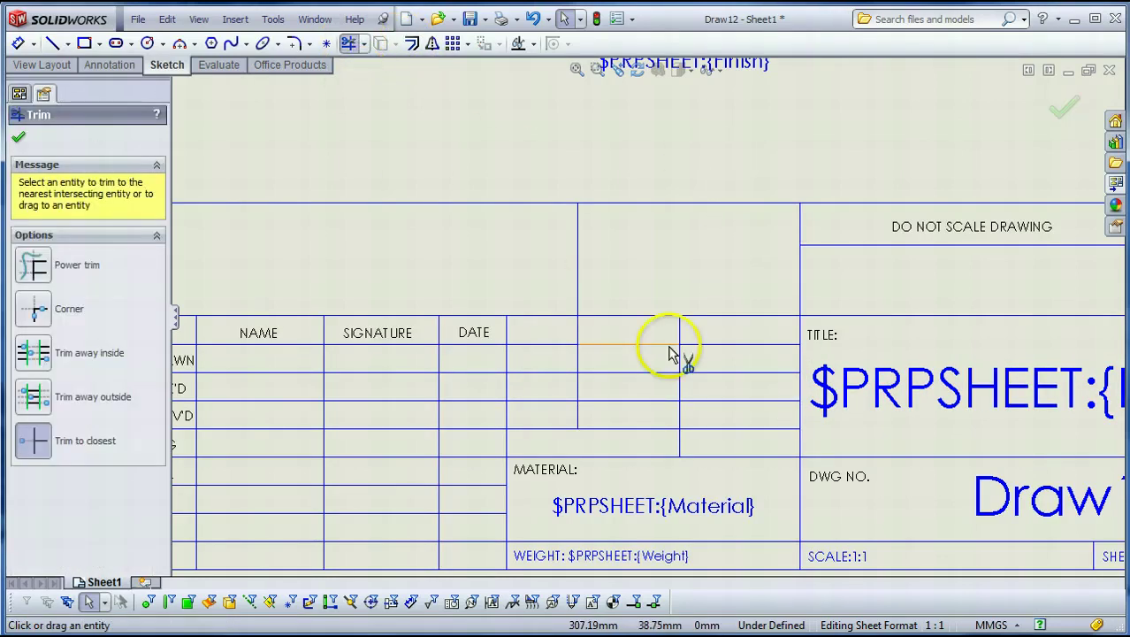
click(710, 372)
click(713, 401)
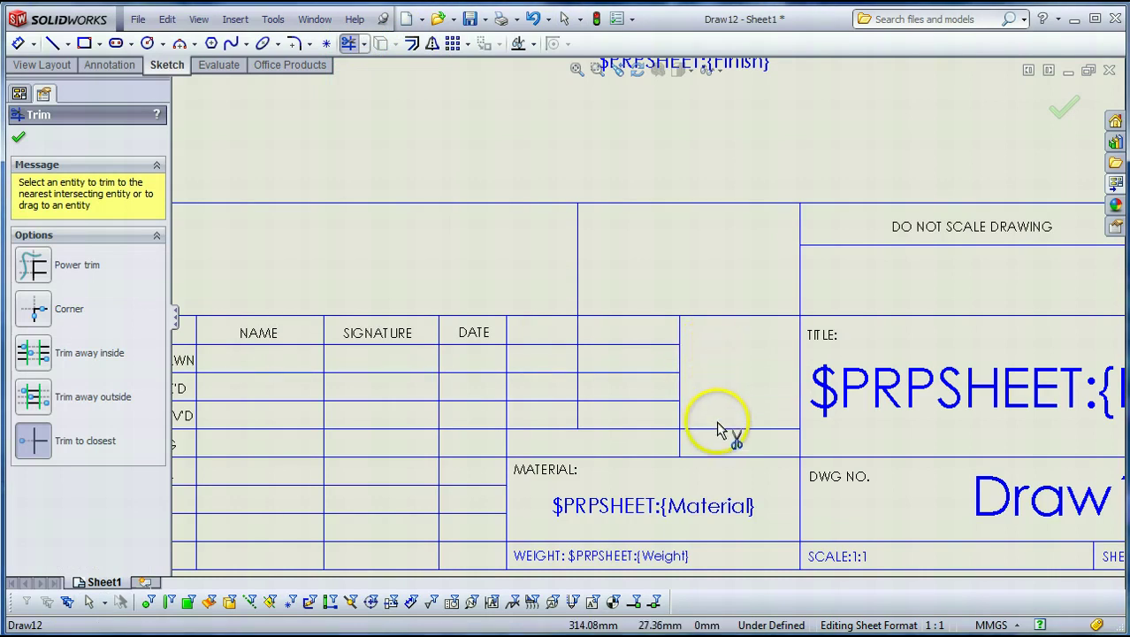
click(719, 428)
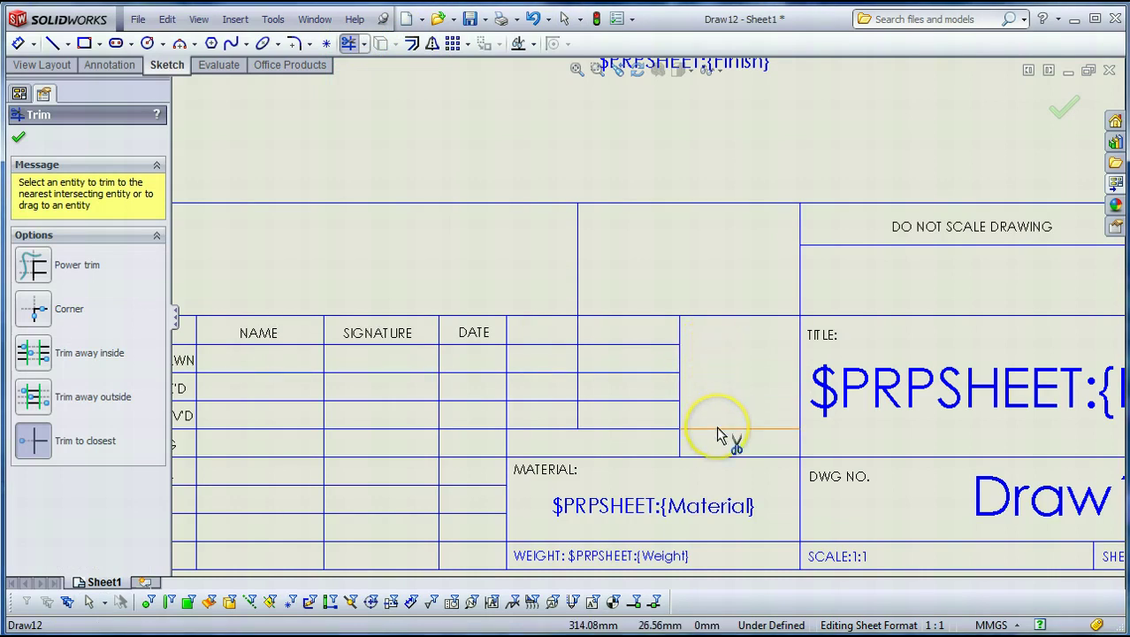
click(18, 137)
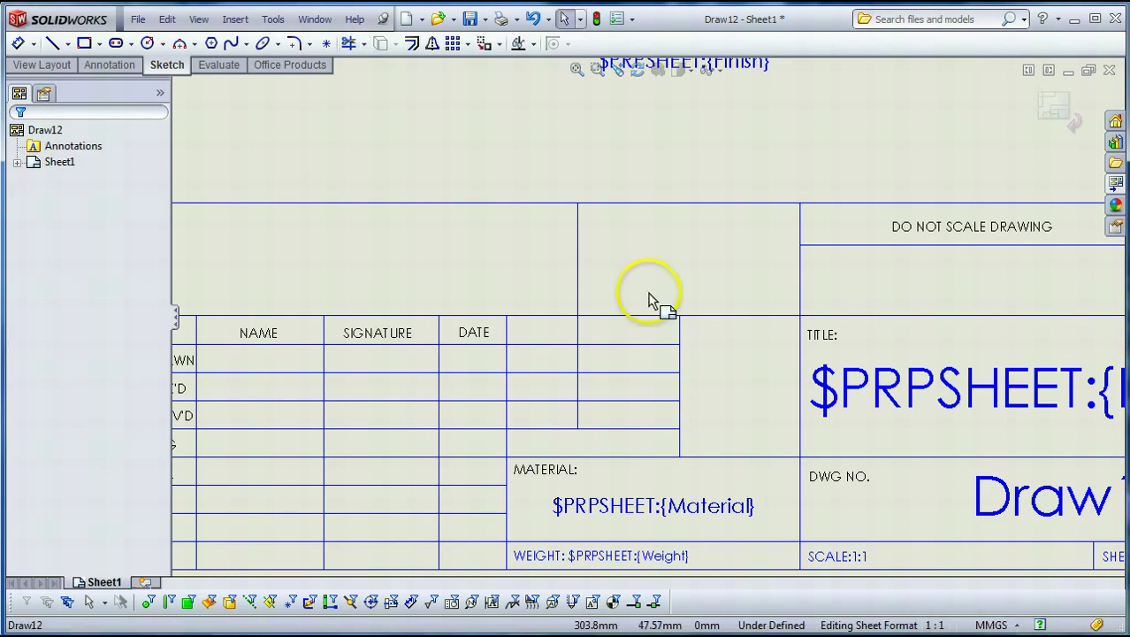
- Draw a horizontal line across the middle of the empty cell above the NAME, SIGNATURE and DATE columns, splitting it into two rows
scroll(651, 302, up, 3)
scroll(624, 298, down, 2)
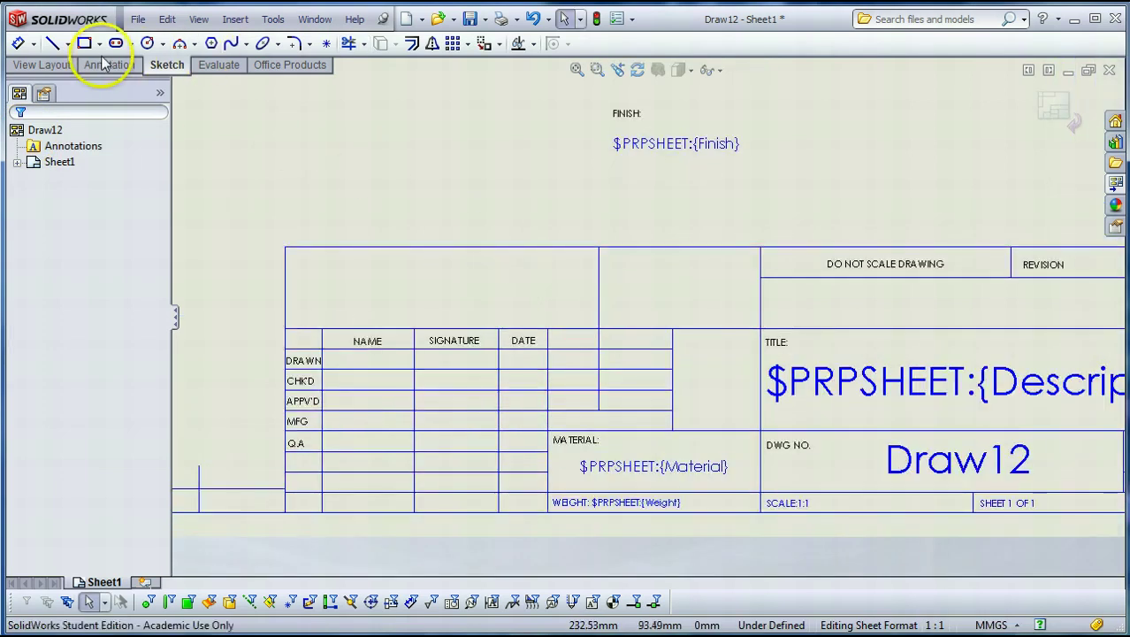
click(52, 43)
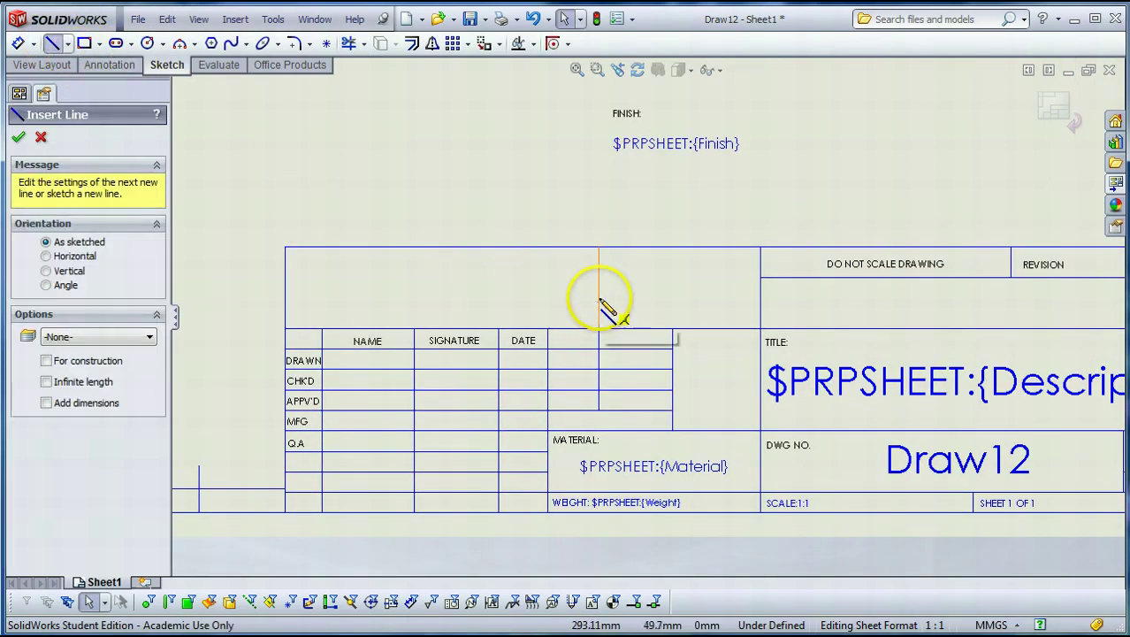
drag(598, 288, 285, 287)
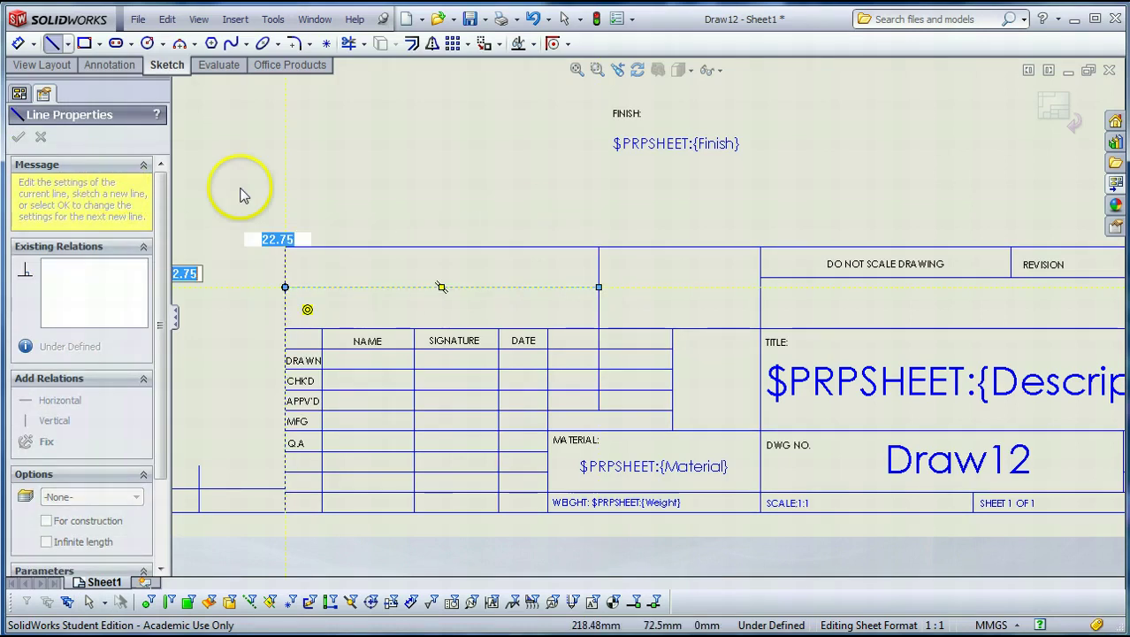
key(Escape)
click(296, 207)
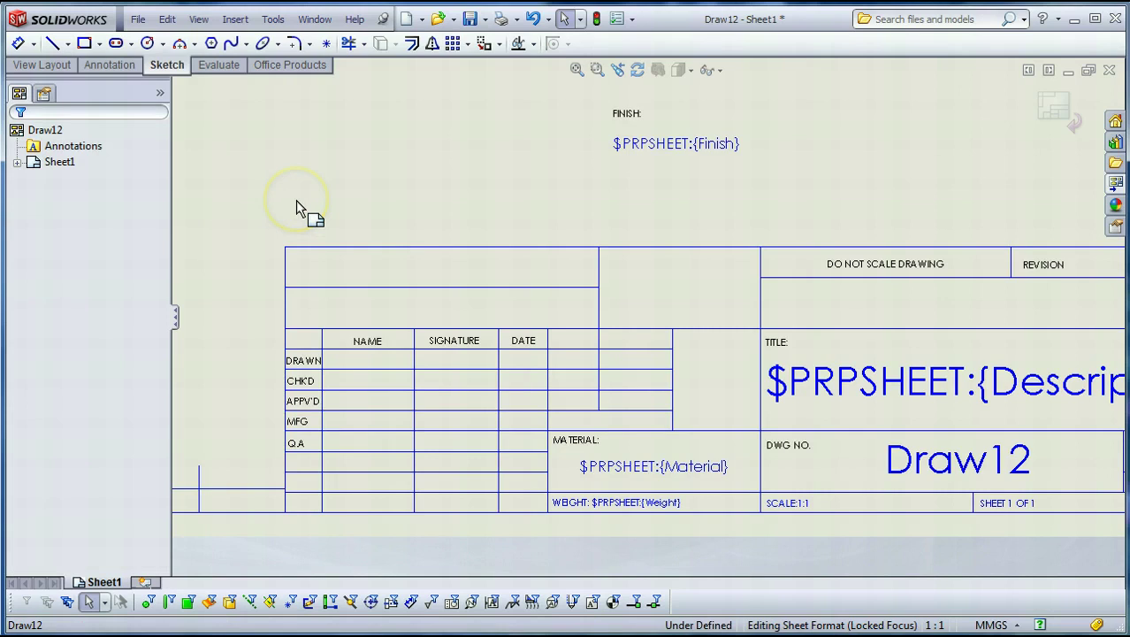
scroll(685, 153, down, 2)
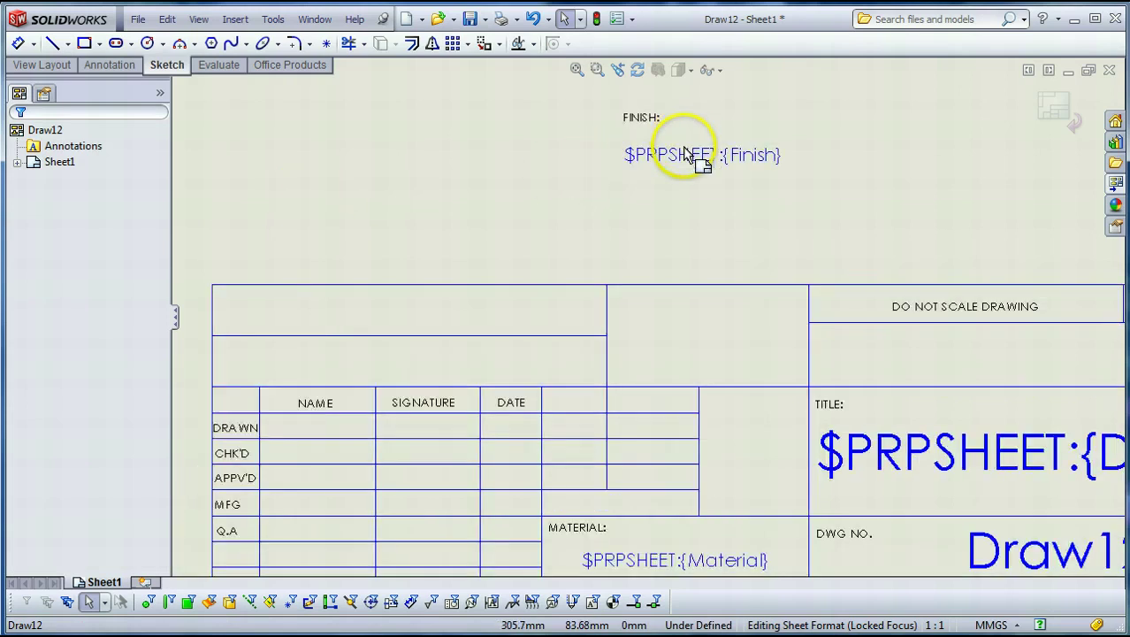
- Move the $PRPSHEET:{Finish} note and the FINISH: label into the empty cell beside DO NOT SCALE DRAWING
drag(685, 153, 689, 344)
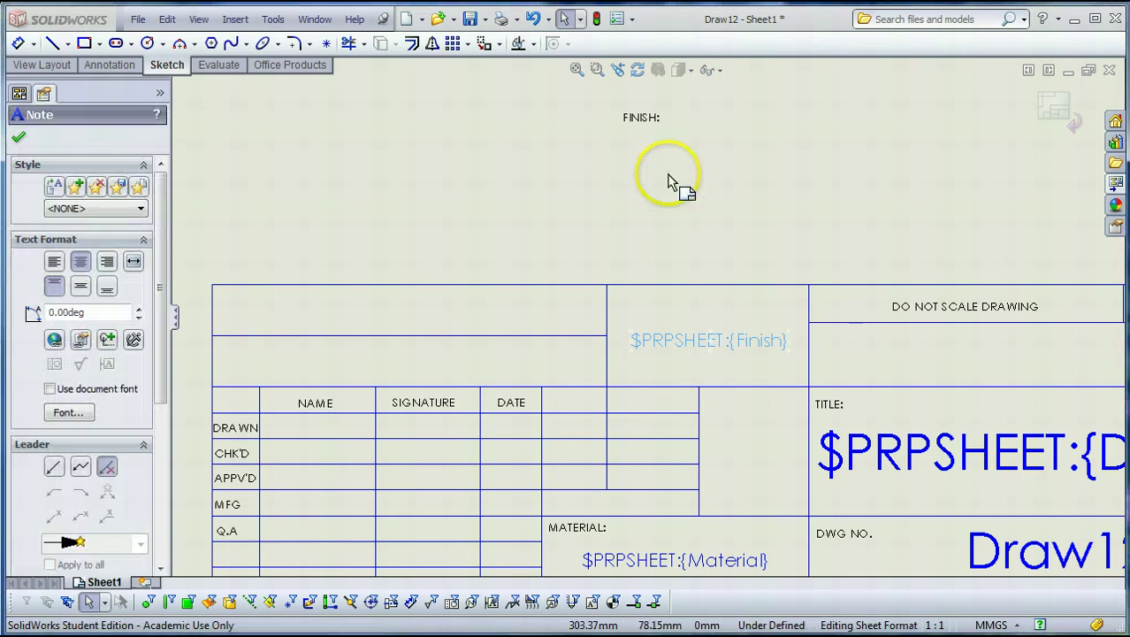
drag(647, 127, 644, 224)
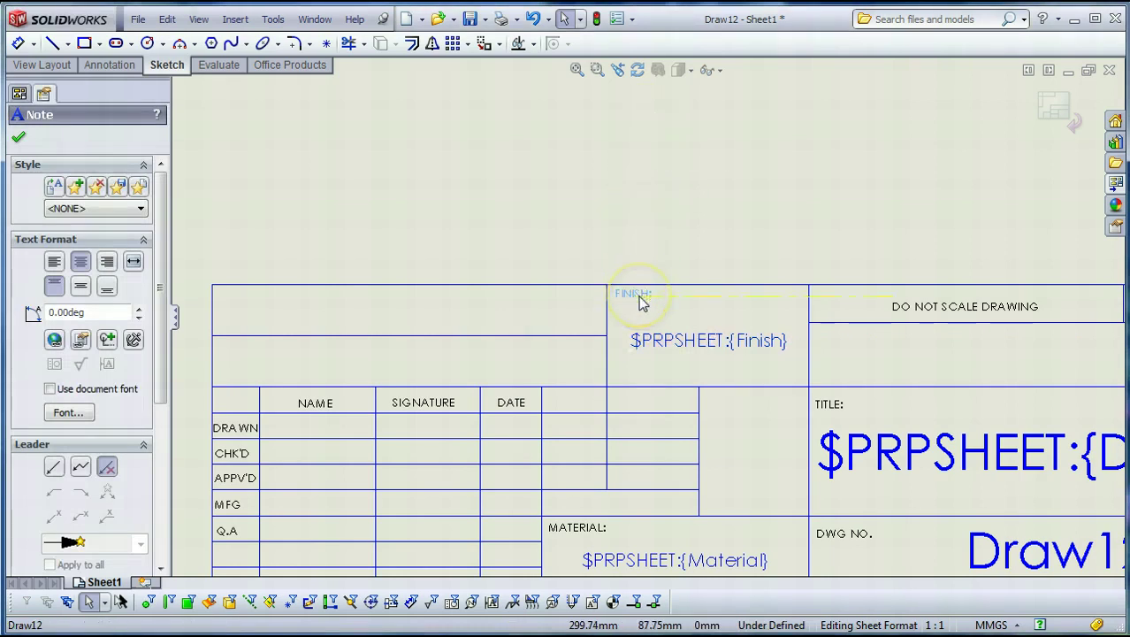
click(666, 242)
key(Escape)
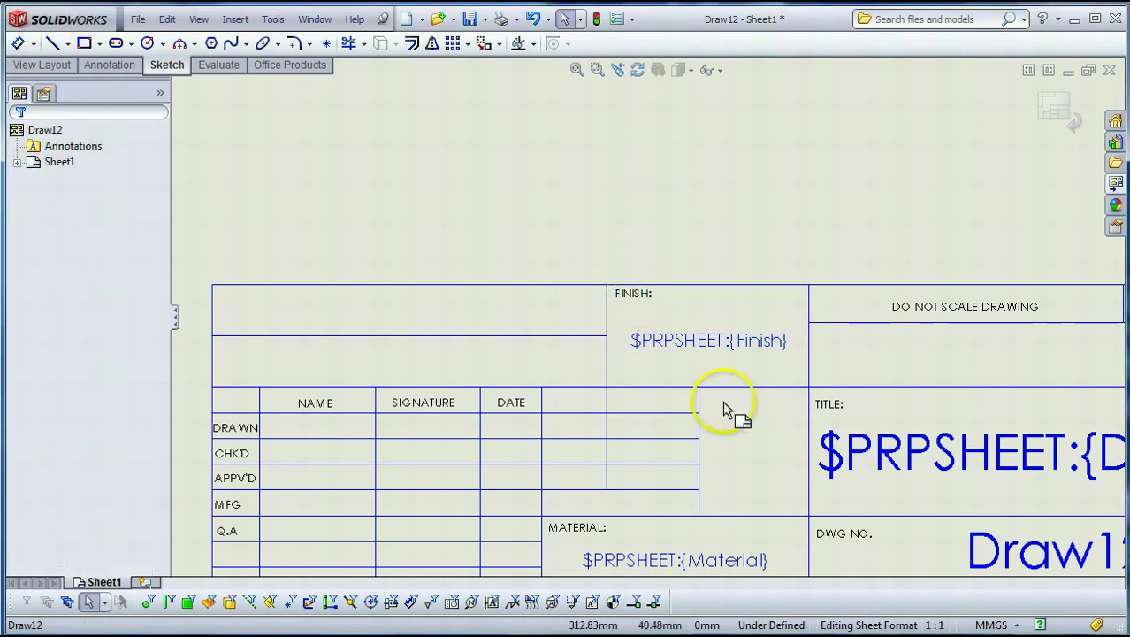
scroll(525, 344, up, 3)
scroll(525, 343, down, 3)
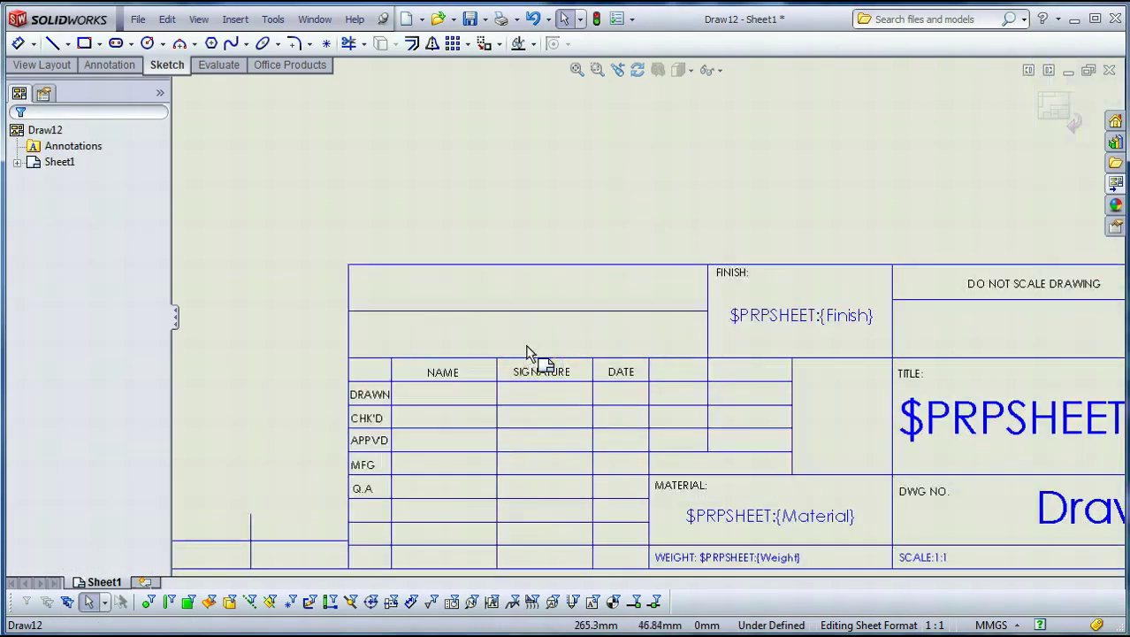
click(542, 358)
click(439, 394)
click(86, 559)
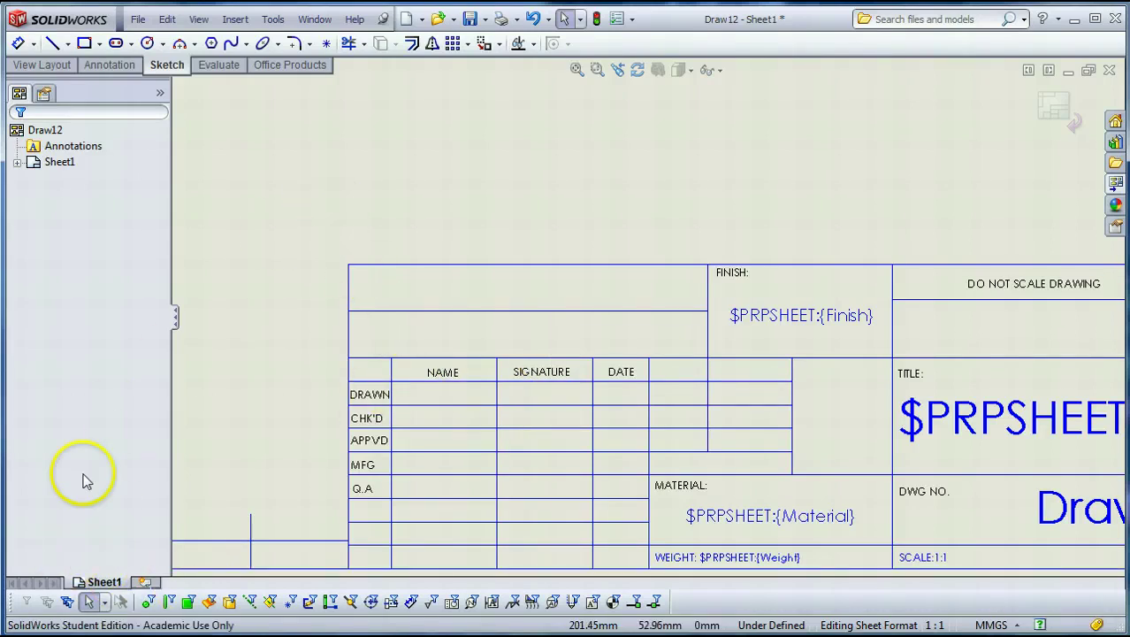
- Switch to the Draw10 drawing and start editing its sheet format at the Danish title block
drag(51, 166, 1067, 76)
click(1068, 71)
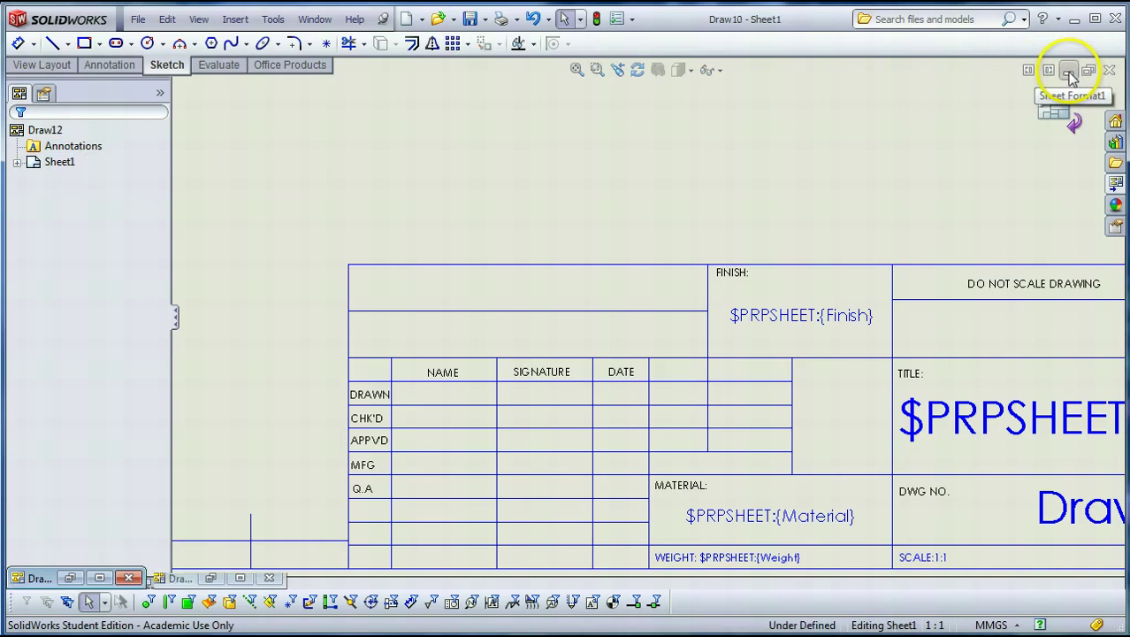
click(71, 579)
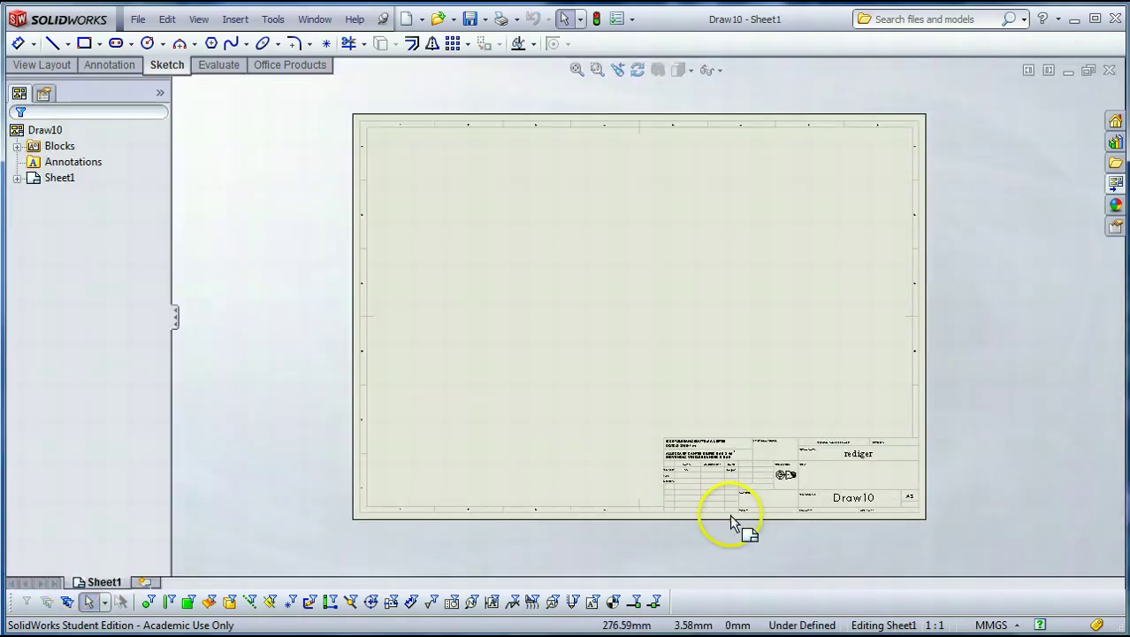
scroll(763, 537, down, 3)
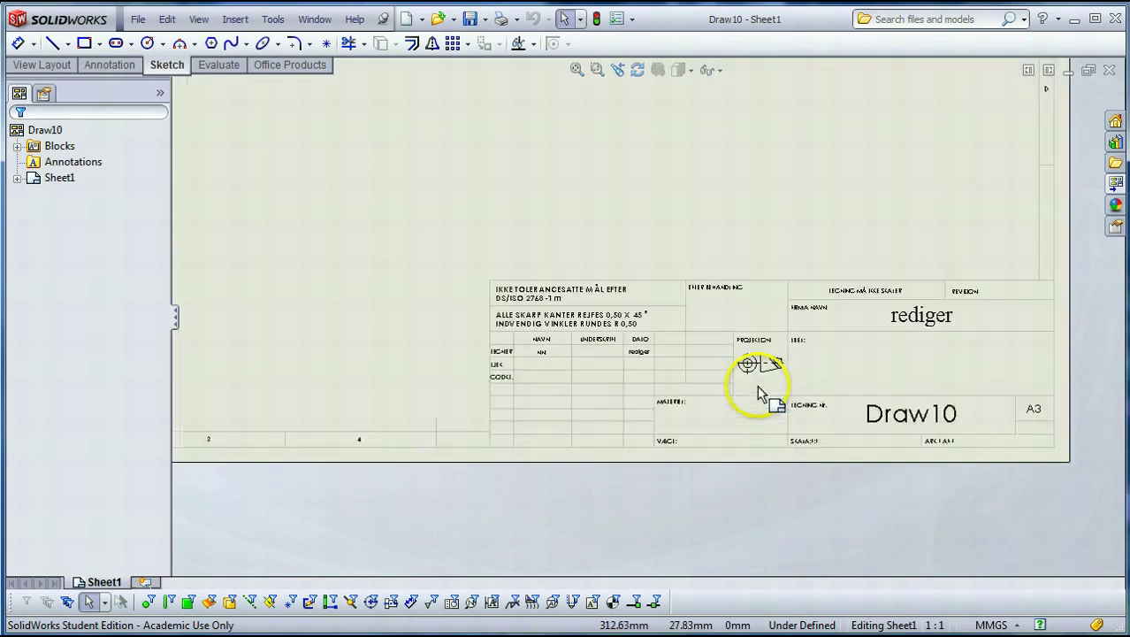
scroll(726, 196, down, 1)
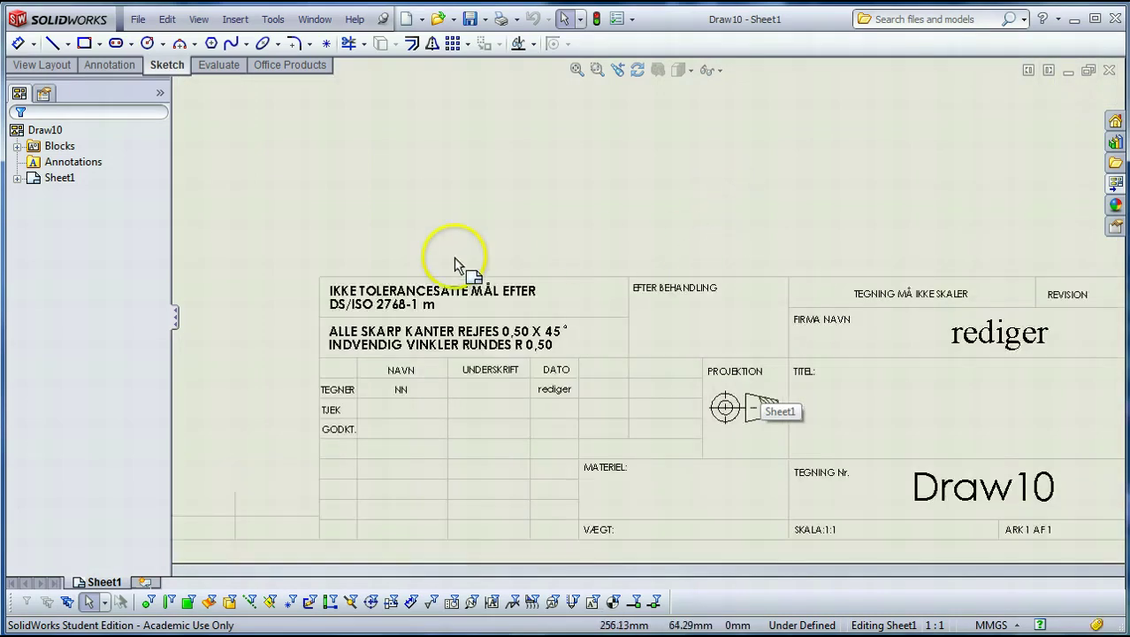
right_click(446, 193)
click(467, 287)
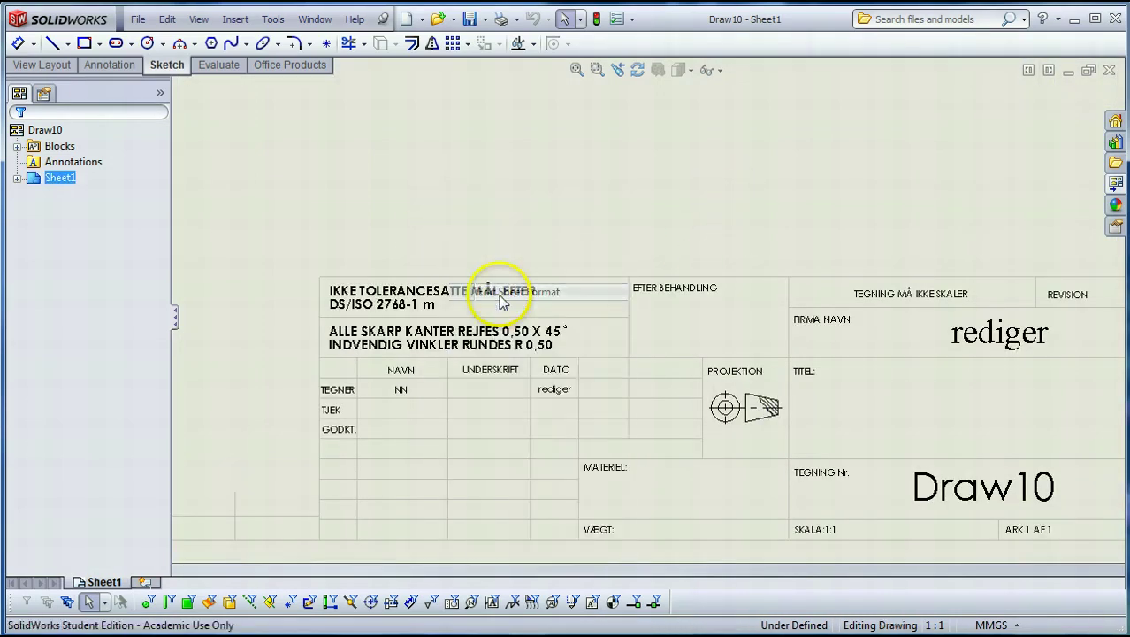
click(497, 300)
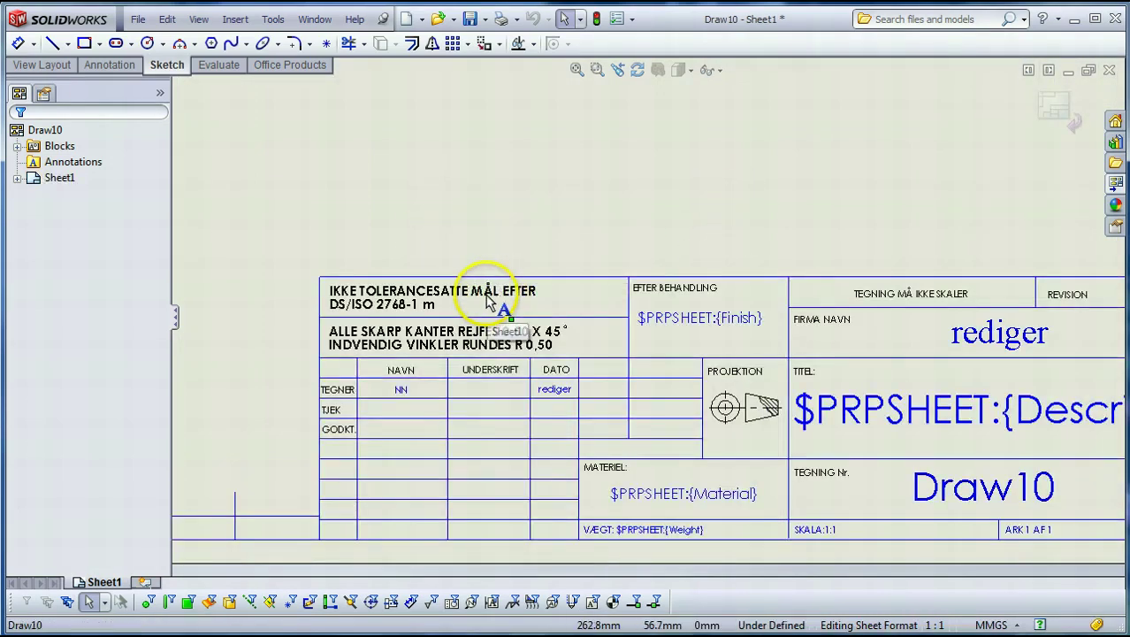
- Copy the tolerance note, the sharp-edge note and the projection symbol block from Draw10's title block
click(478, 344)
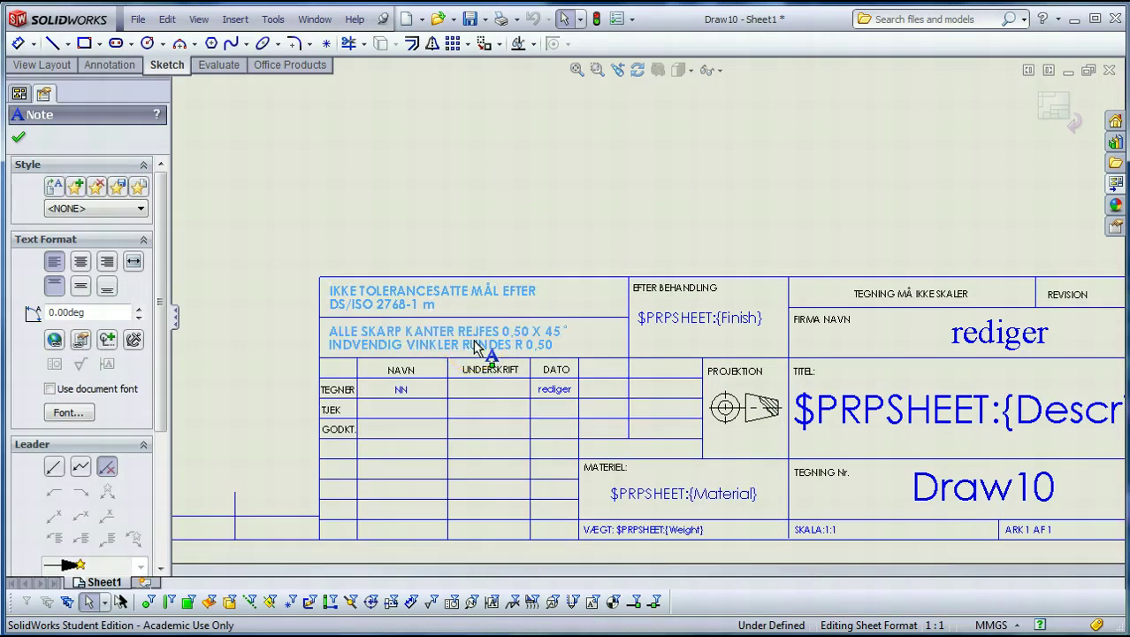
click(20, 140)
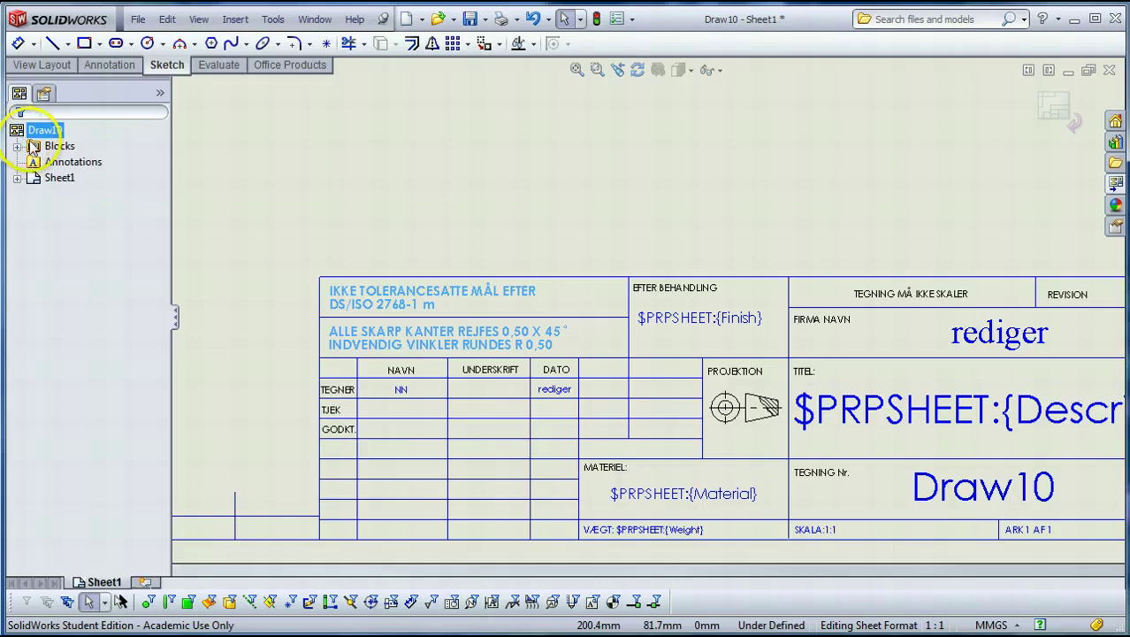
click(743, 413)
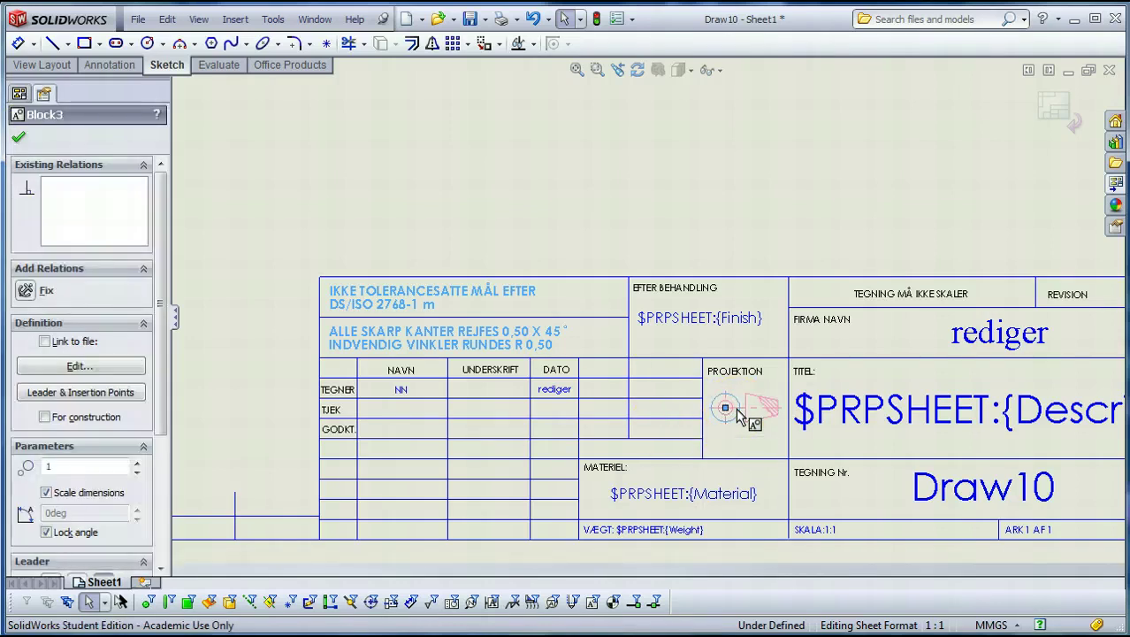
click(751, 223)
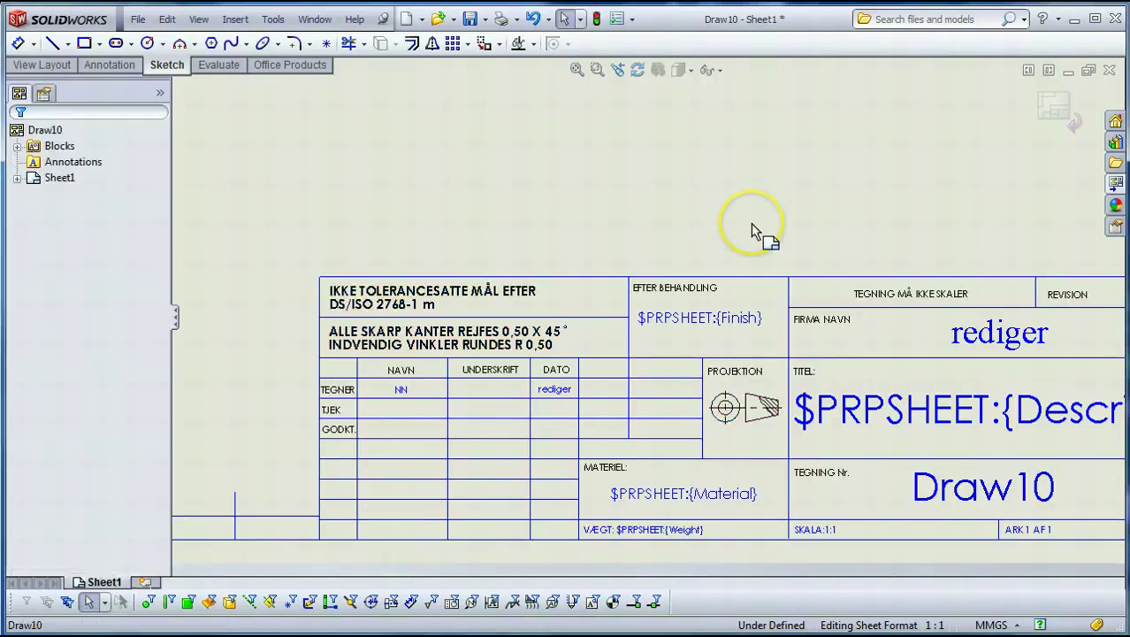
right_click(751, 225)
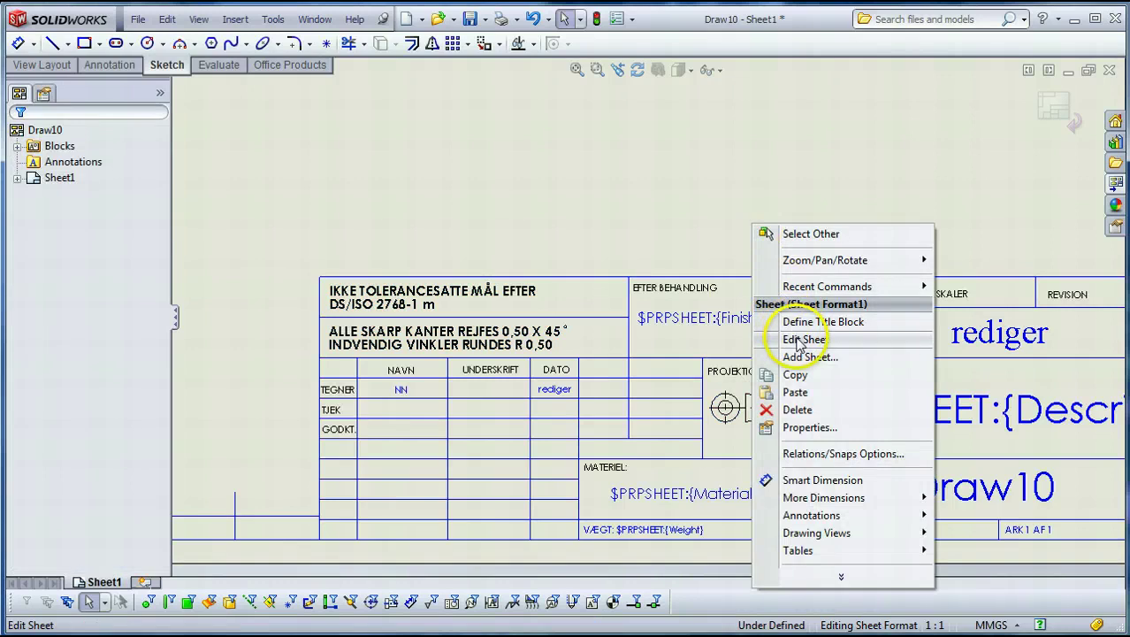
click(790, 199)
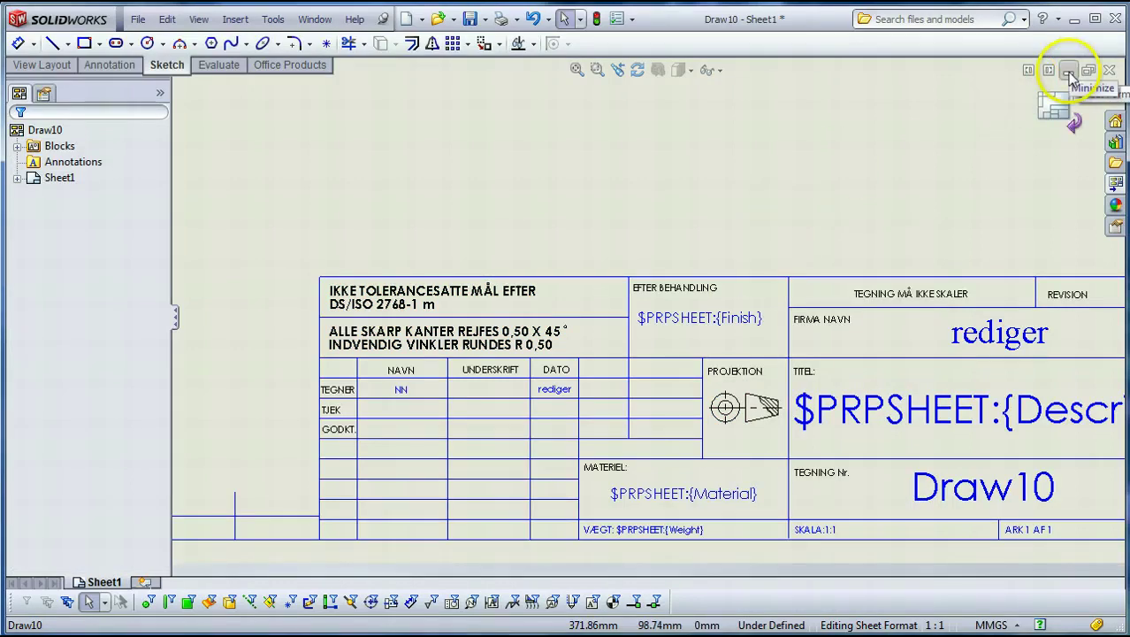
- Return to the Draw12 drawing and paste the copied notes and projection symbol near its title block
click(1068, 69)
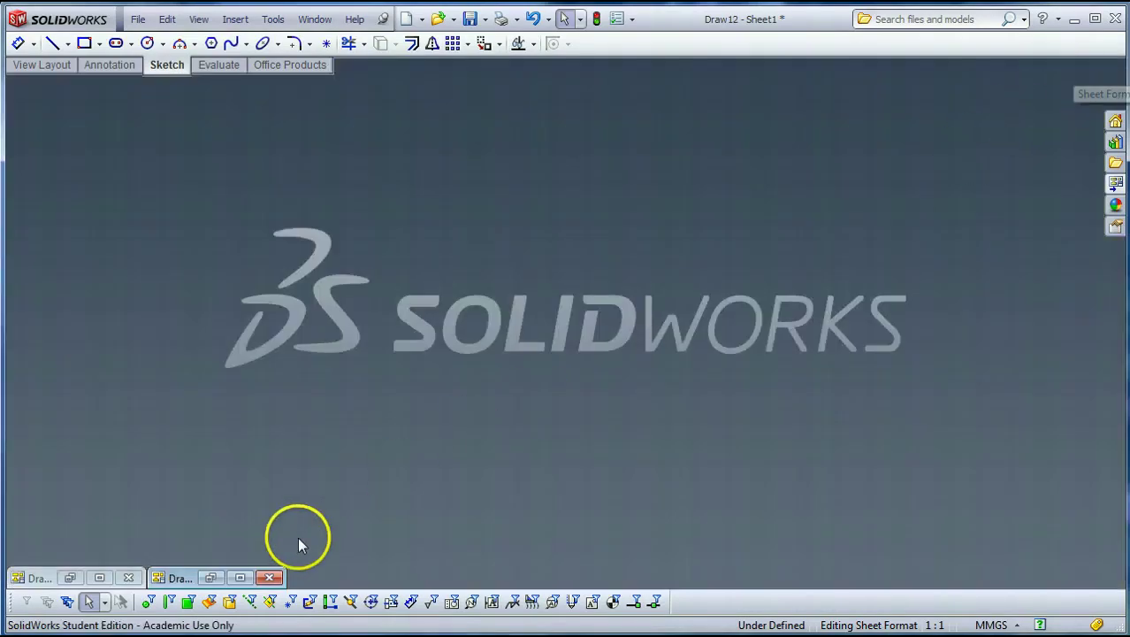
click(212, 577)
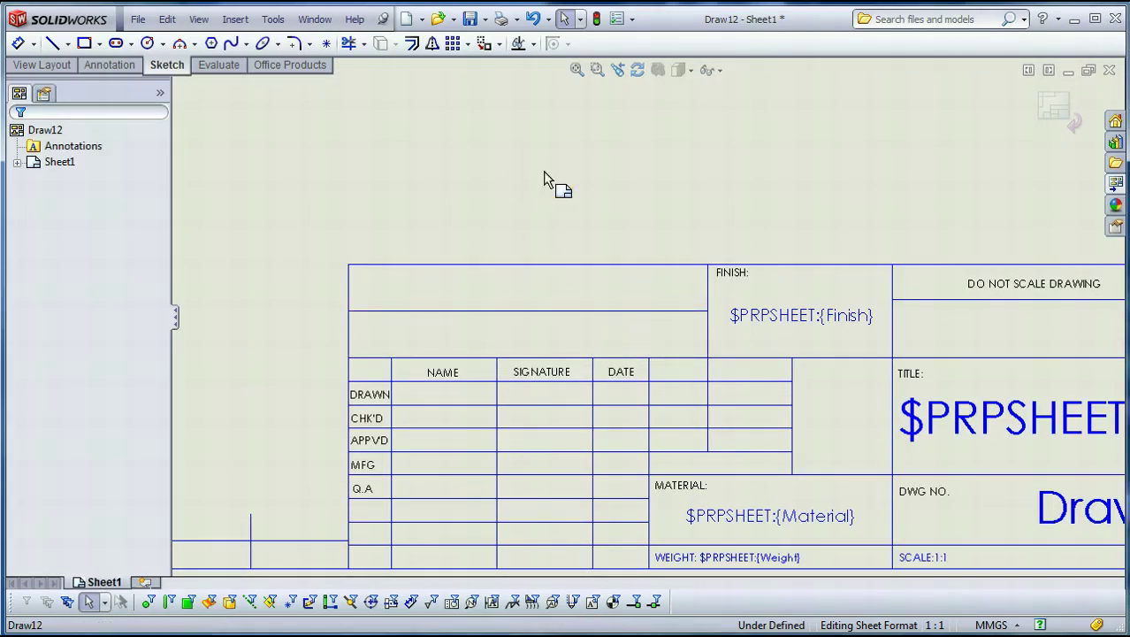
click(303, 312)
- Place the tolerance and sharp-edge notes in the two rows above the NAME columns and the projection symbol in the cell beside TITLE
drag(300, 138, 548, 348)
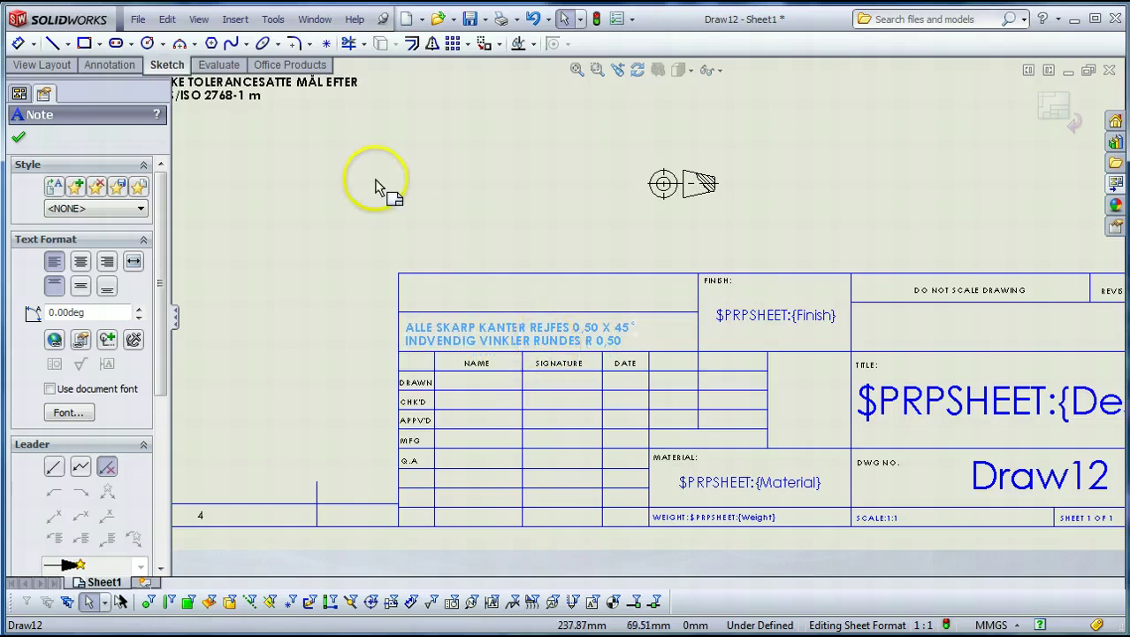
drag(303, 86, 546, 292)
click(567, 212)
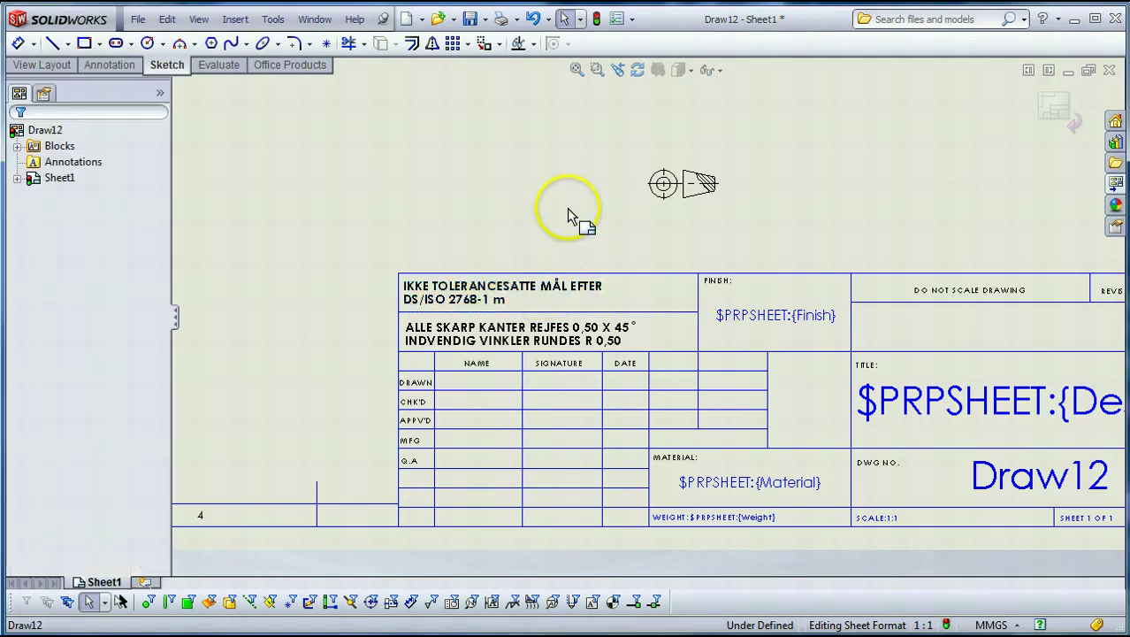
drag(664, 184, 794, 402)
click(790, 253)
- Copy the FINISH: label into the projection symbol's cell and position it in the cell's upper-left corner
scroll(719, 286, down, 2)
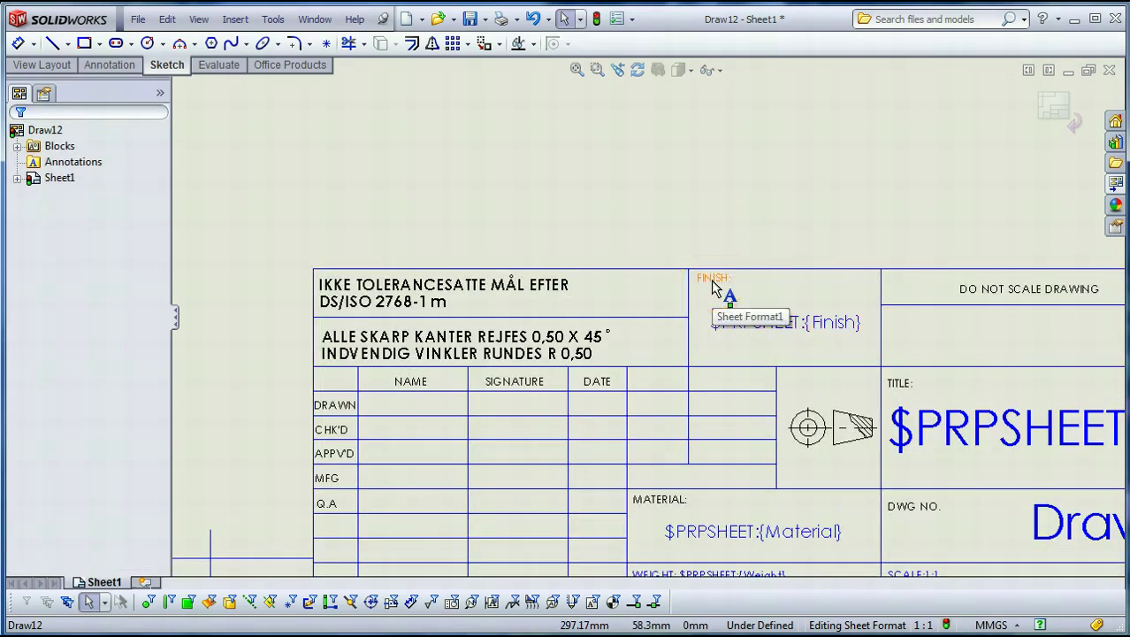
click(715, 286)
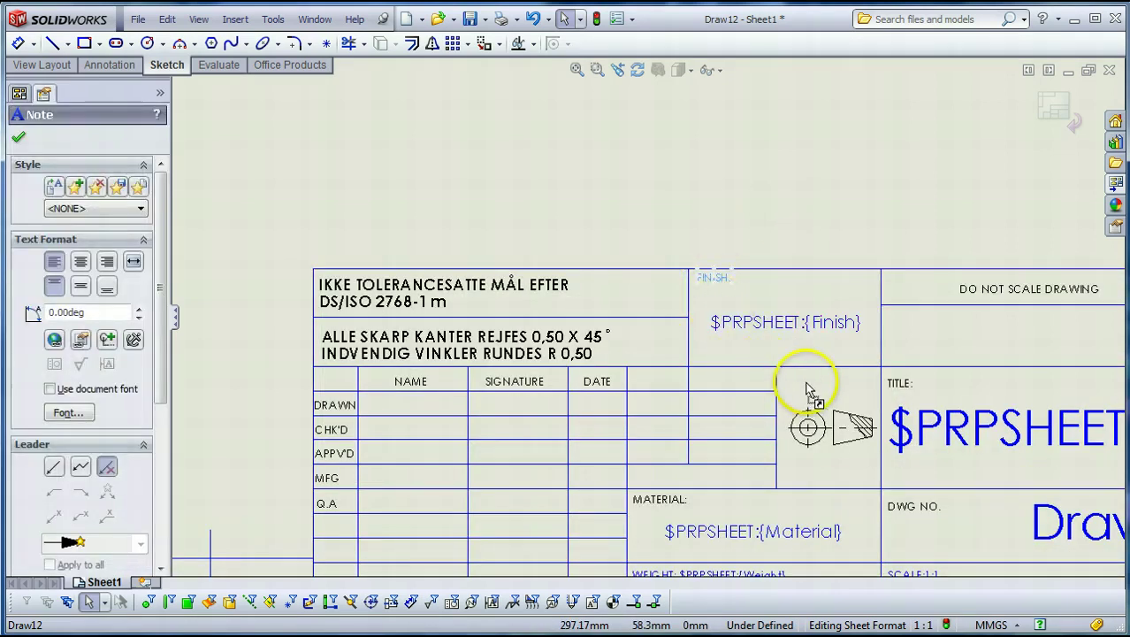
scroll(801, 383, down, 1)
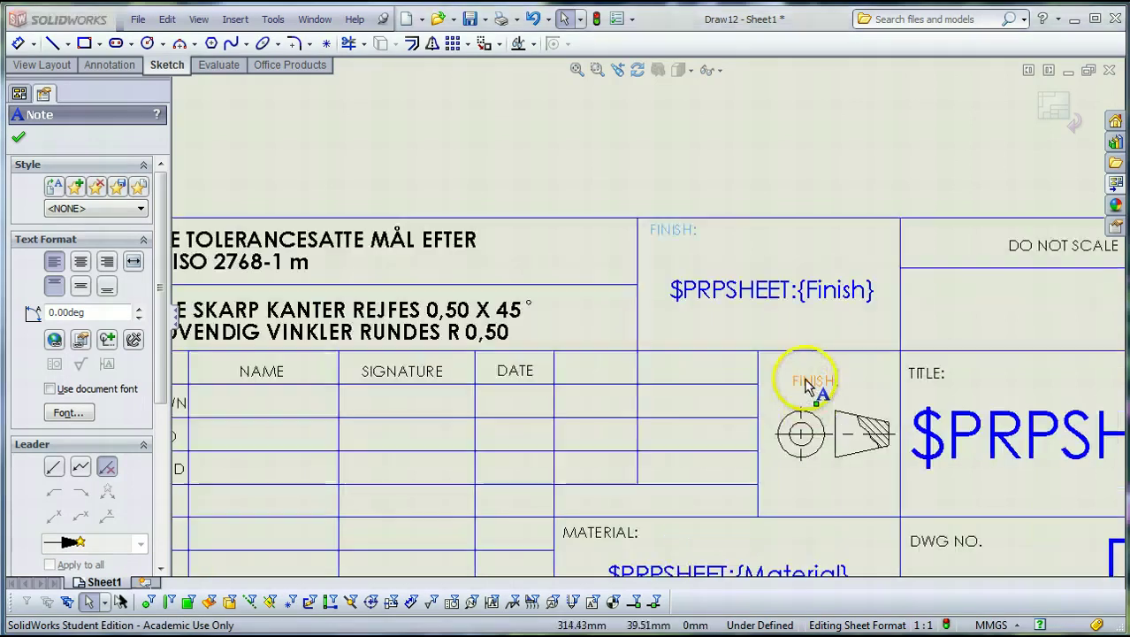
drag(801, 380, 783, 373)
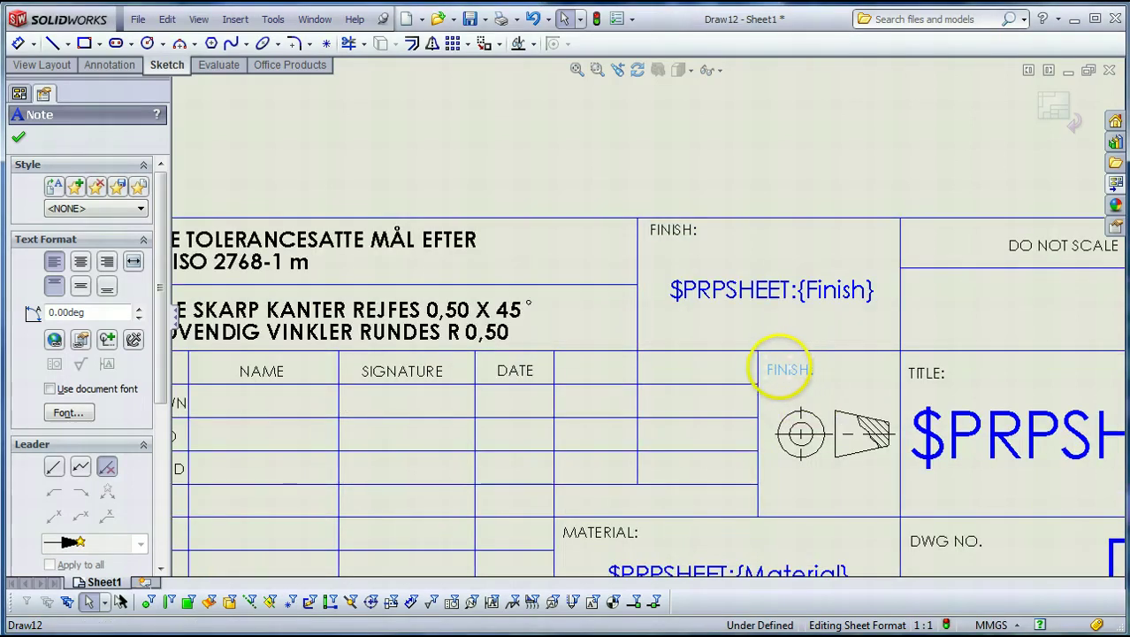
- Change the text of the copied label above the projection symbol to PROJEKTION
double_click(783, 371)
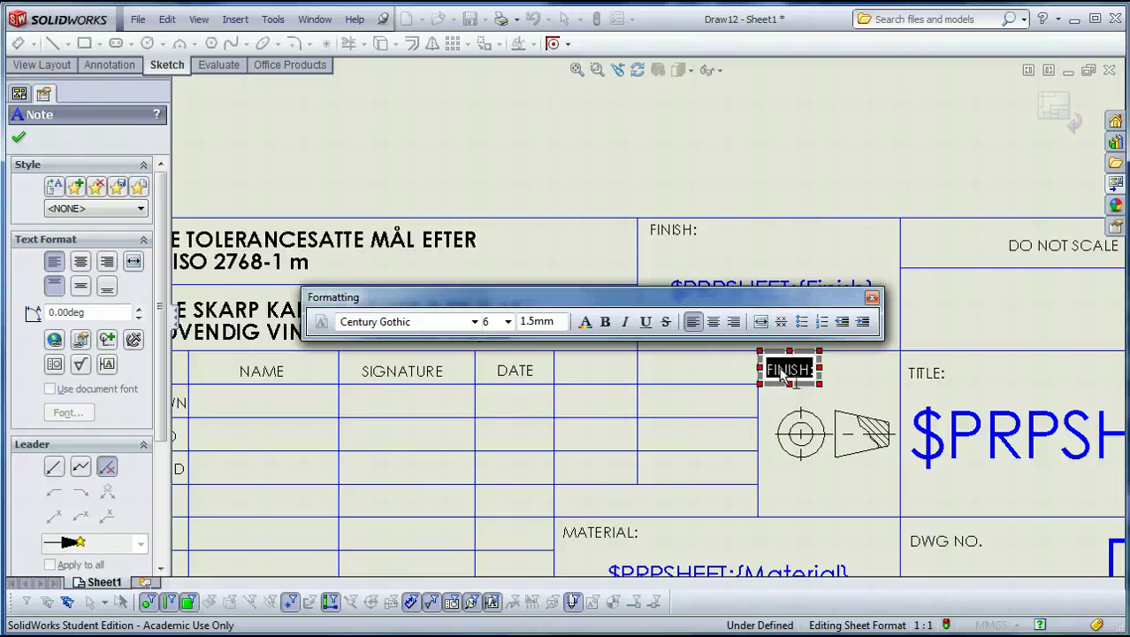
text(PROJEK)
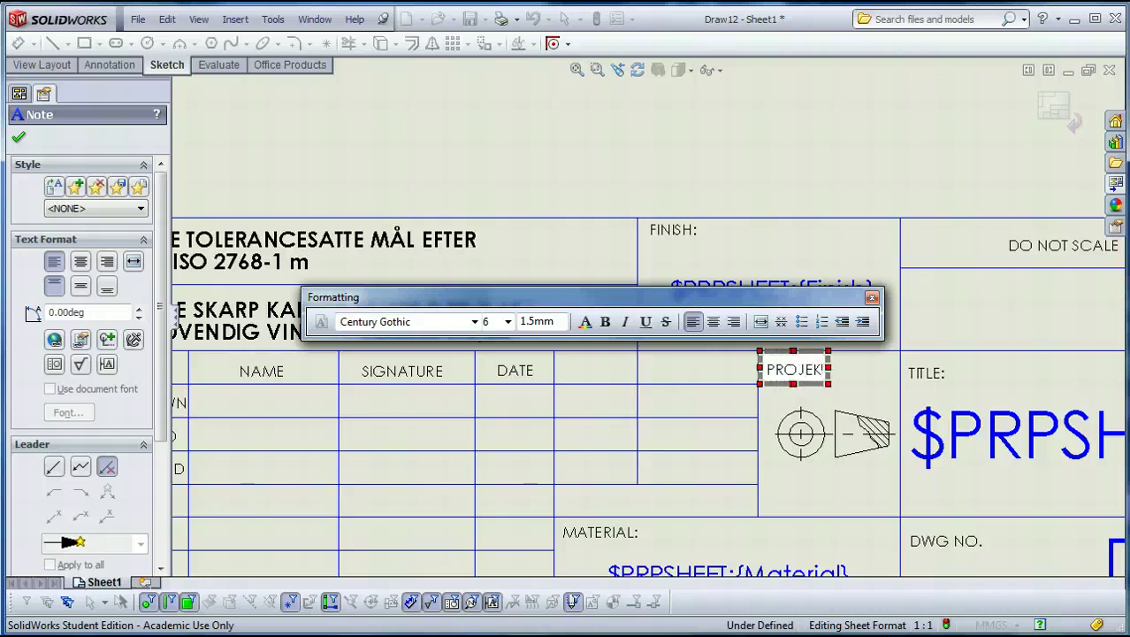
text(TION)
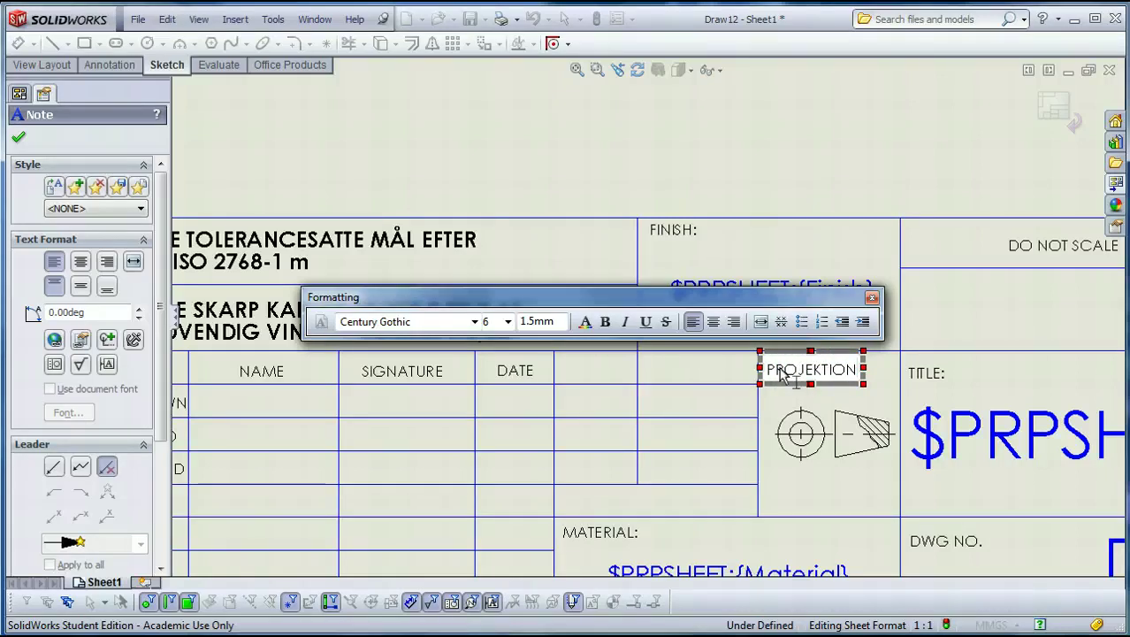
click(664, 196)
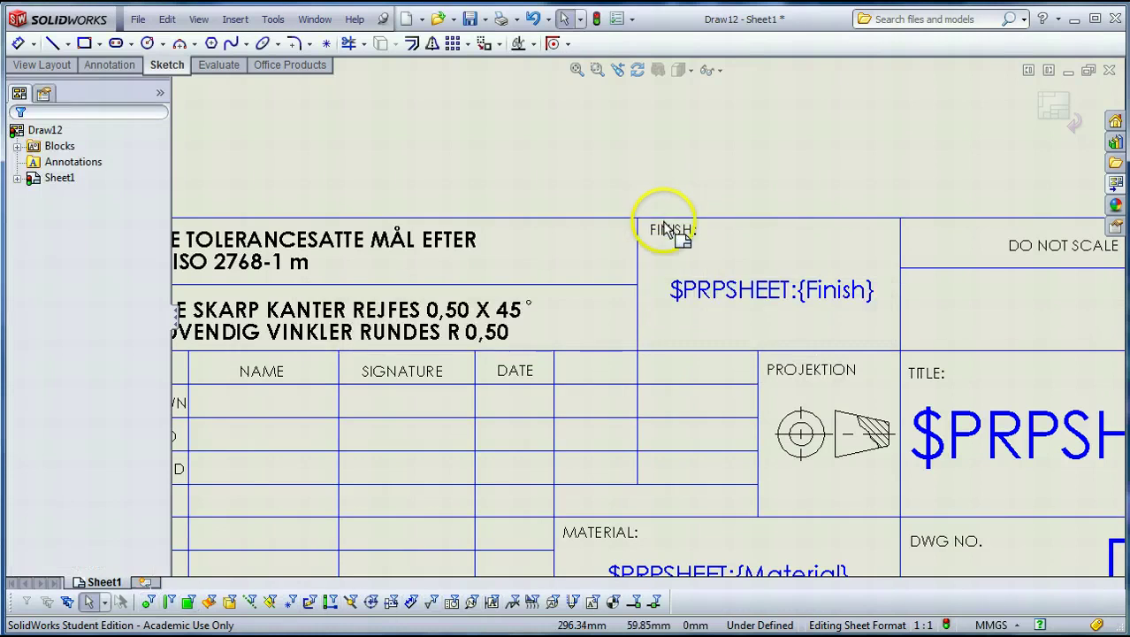
- Change the original FINISH: label's text to EFTER BEHANDLING
double_click(668, 230)
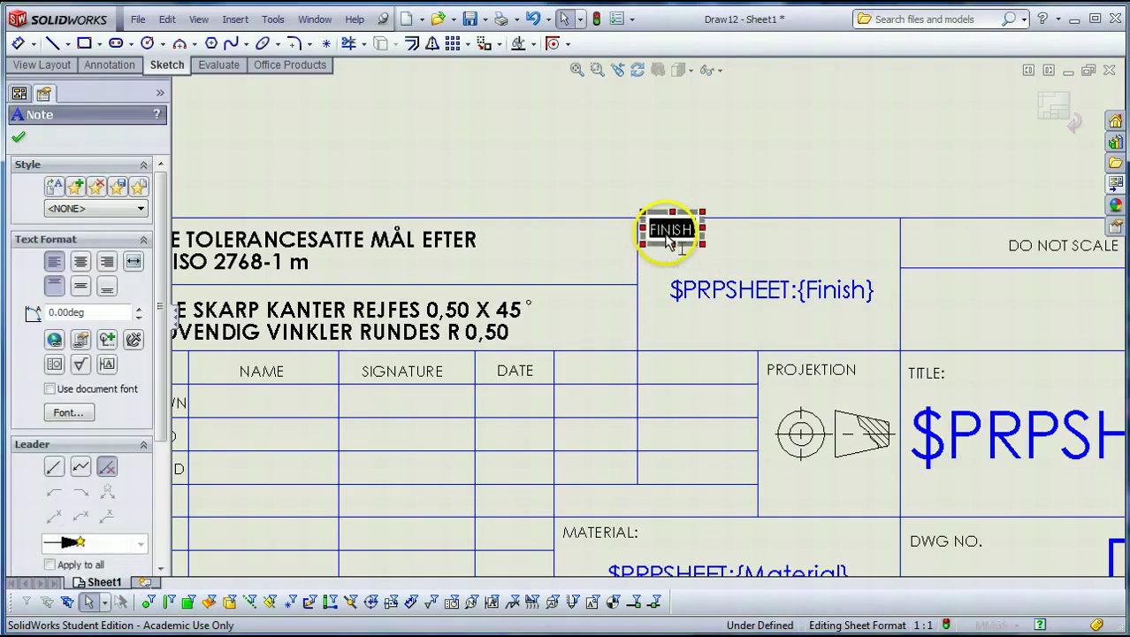
text(EF)
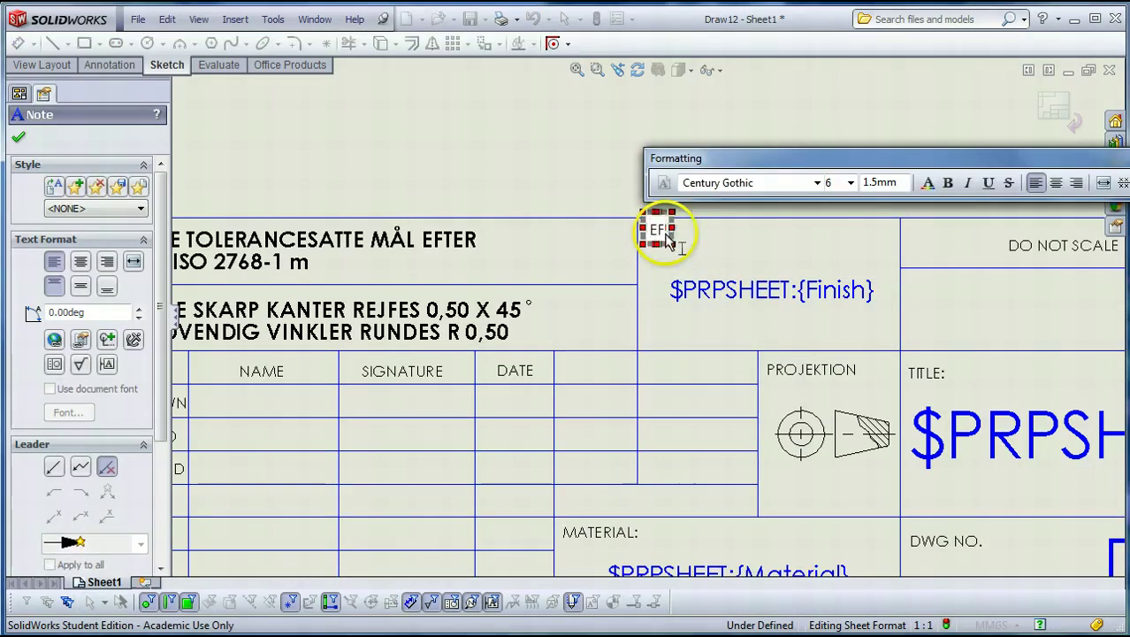
text(TER B)
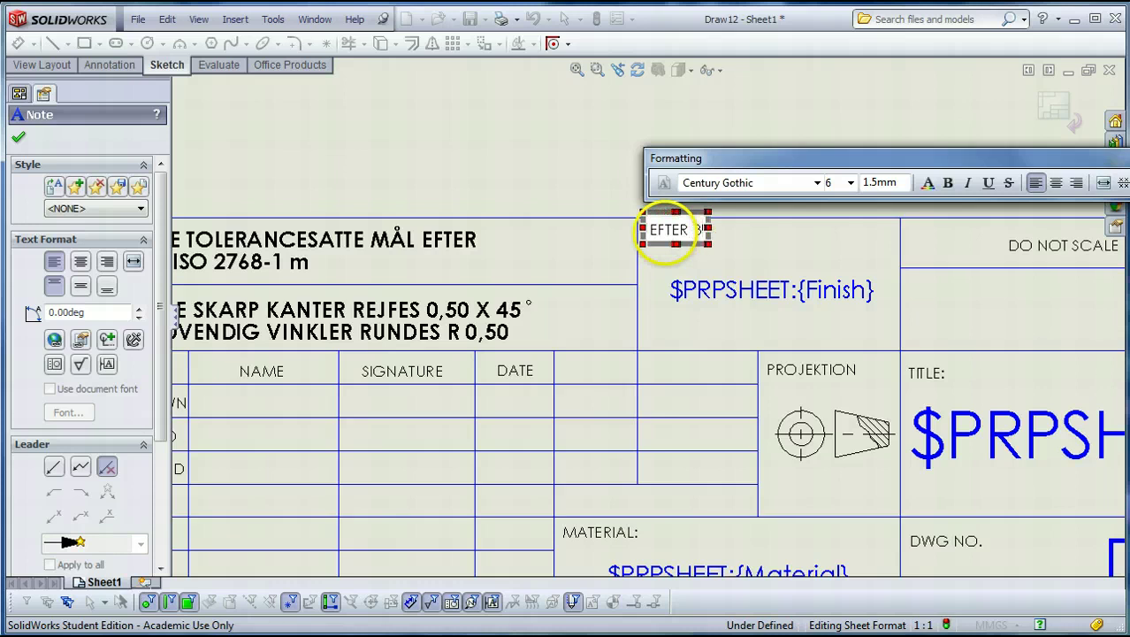
text(EHAN)
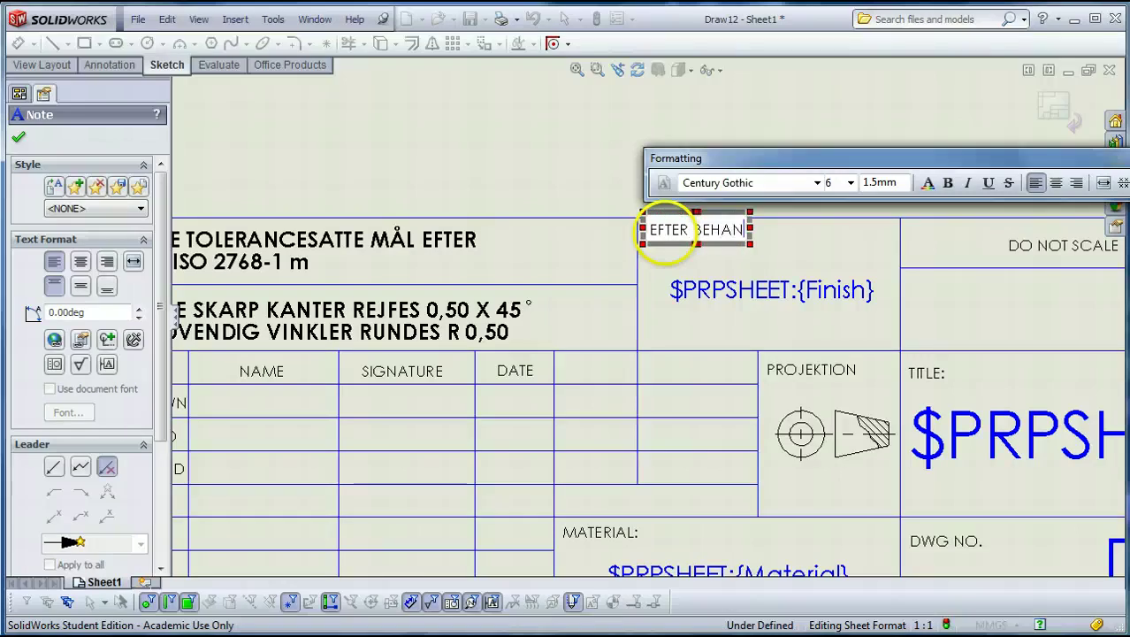
text(DLING)
click(538, 181)
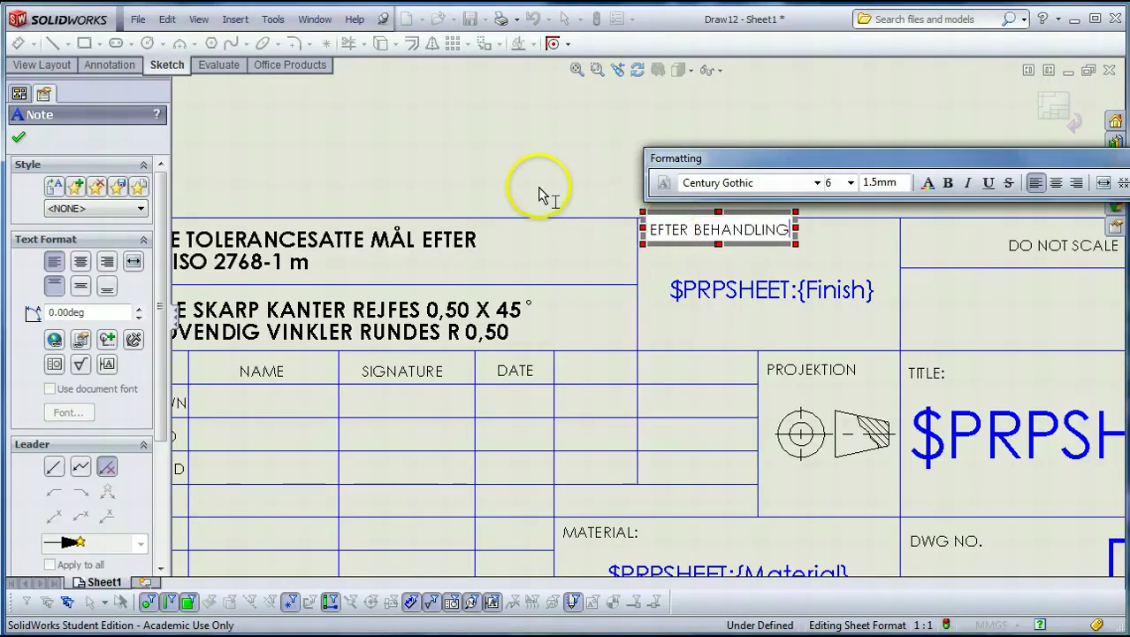
key(f)
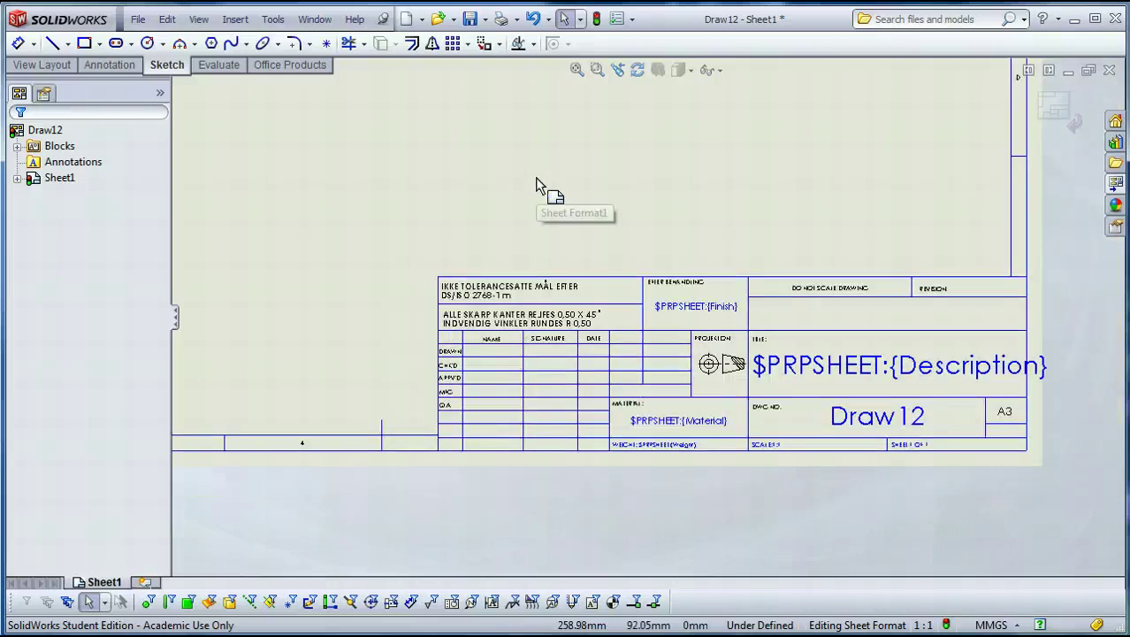
- Leave the sheet format and return to editing the sheet
right_click(536, 178)
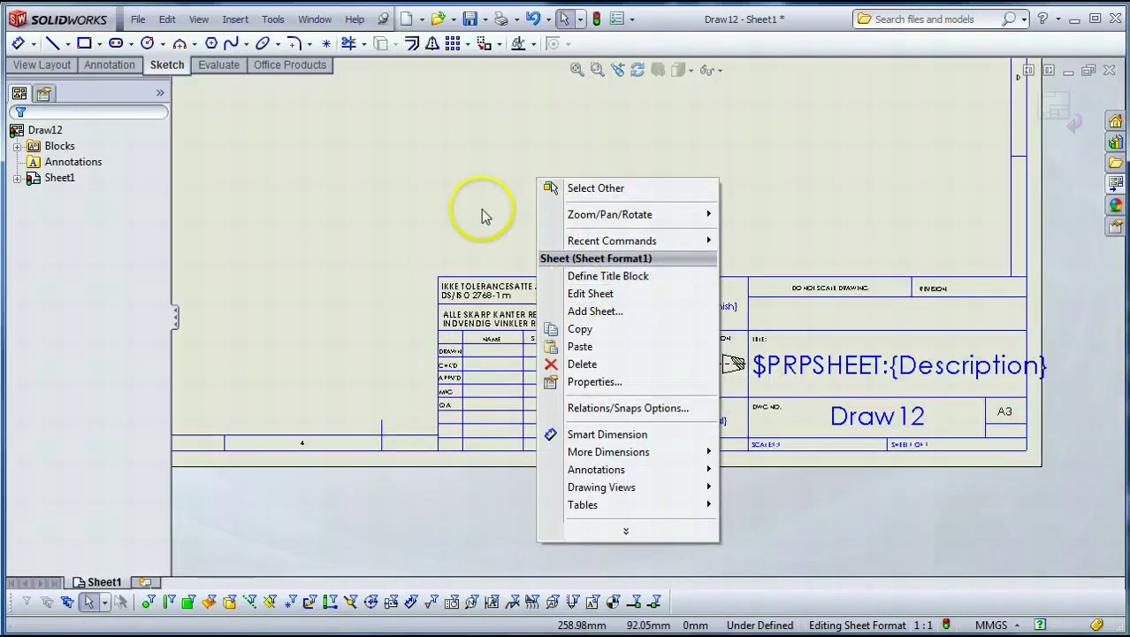
click(586, 294)
scroll(579, 261, up, 2)
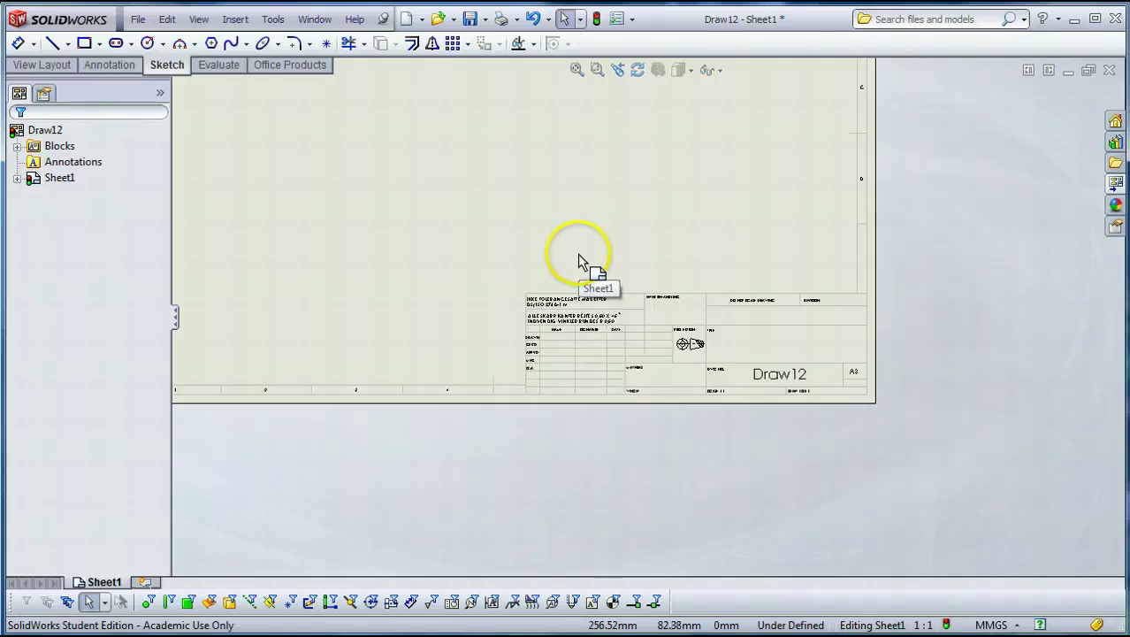
scroll(580, 261, up, 2)
scroll(586, 207, up, 2)
scroll(610, 276, down, 1)
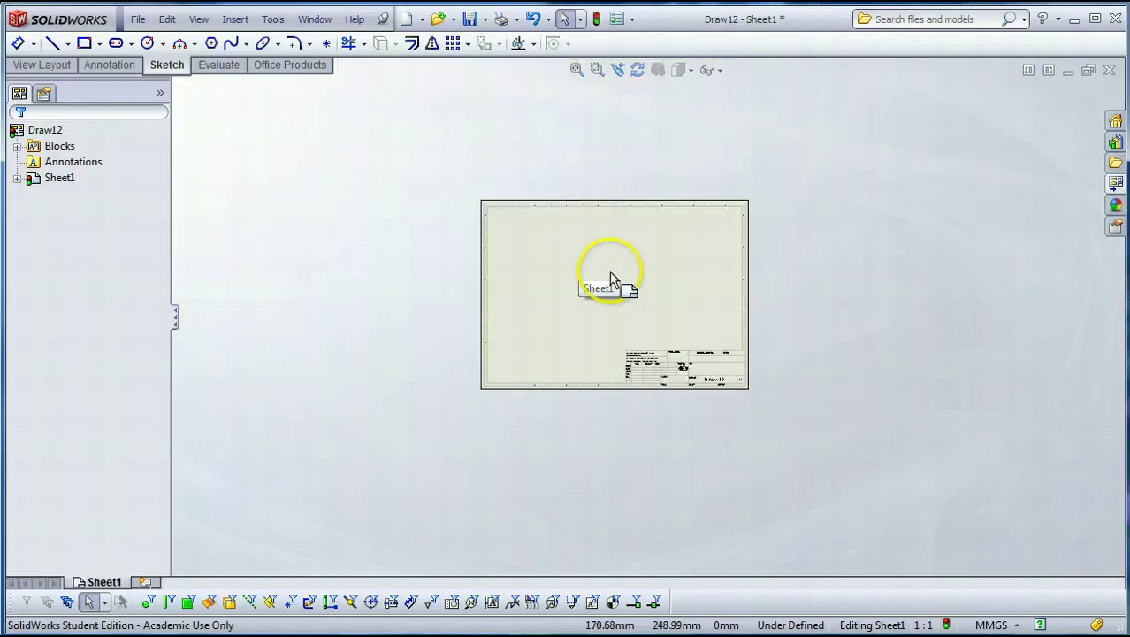
scroll(619, 292, down, 3)
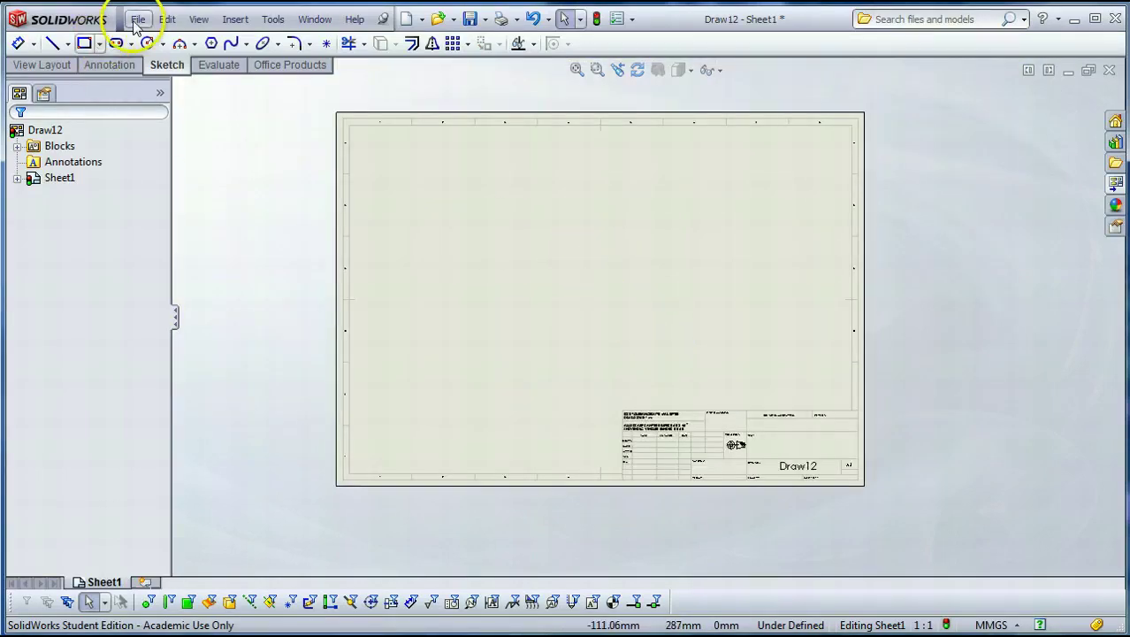
- Add a custom file property DrawnBy of type Text with the value NN
click(135, 22)
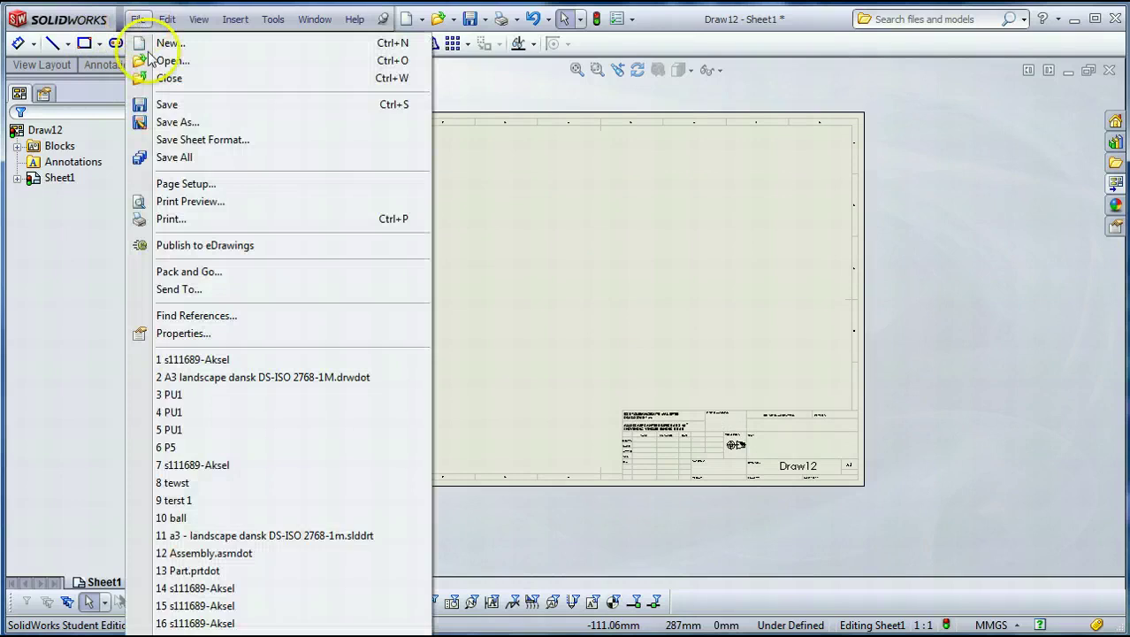
click(177, 333)
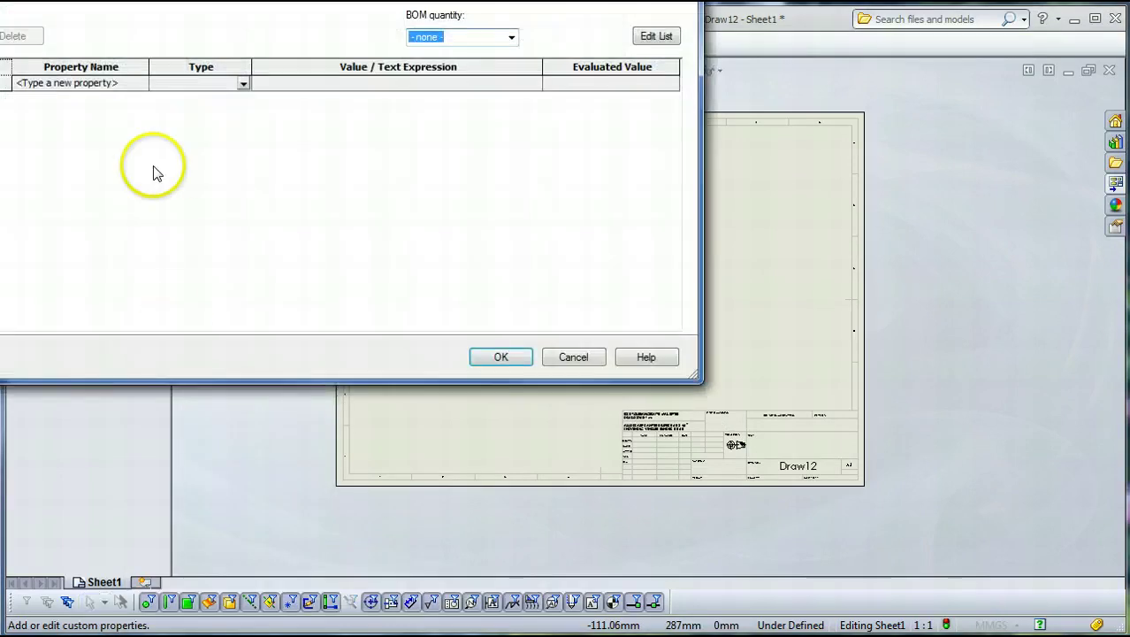
drag(172, 2, 328, 94)
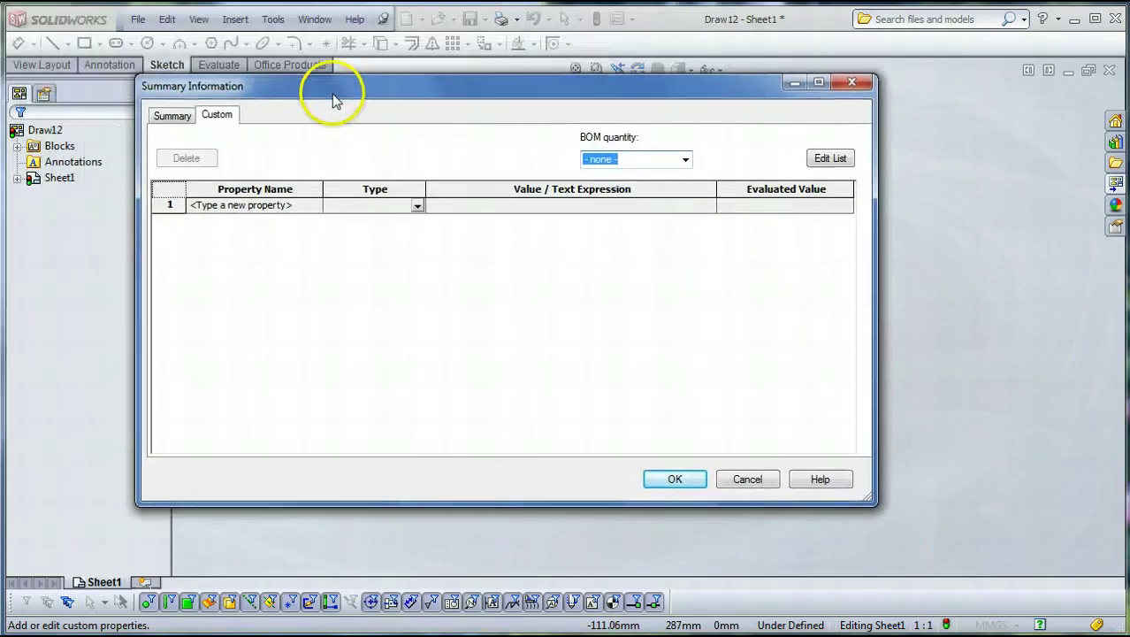
click(313, 207)
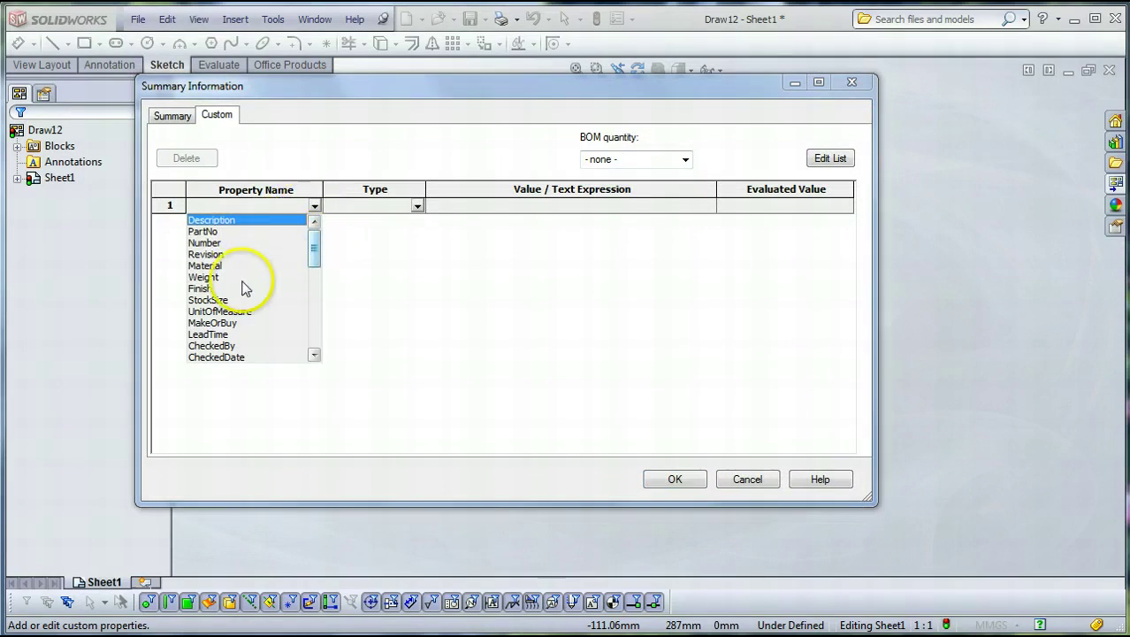
scroll(245, 288, down, 2)
click(211, 301)
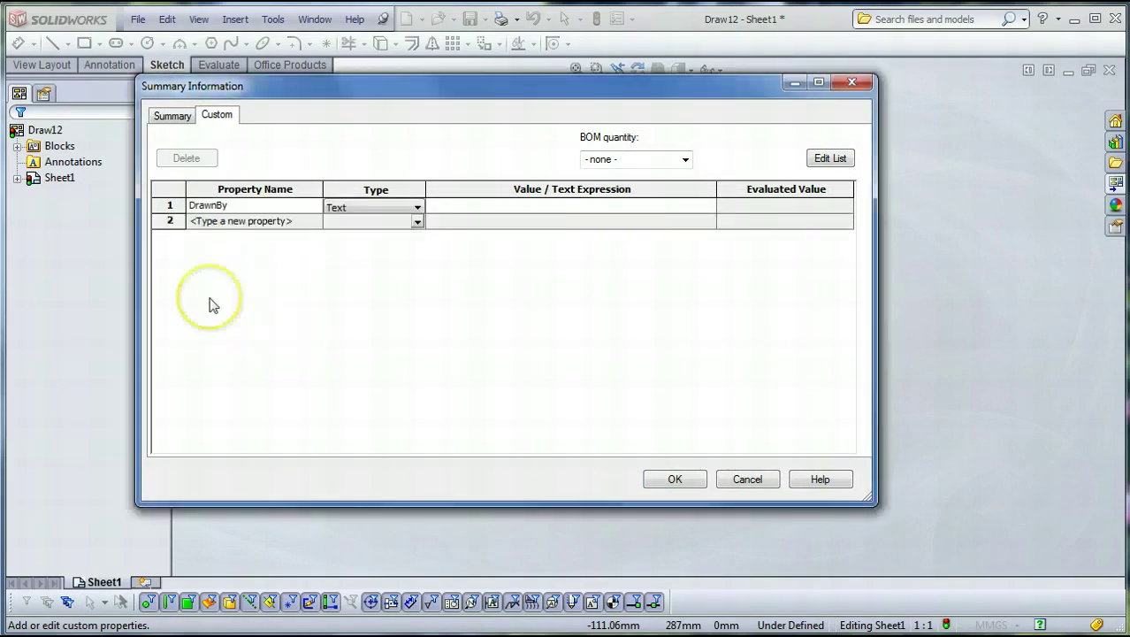
click(439, 208)
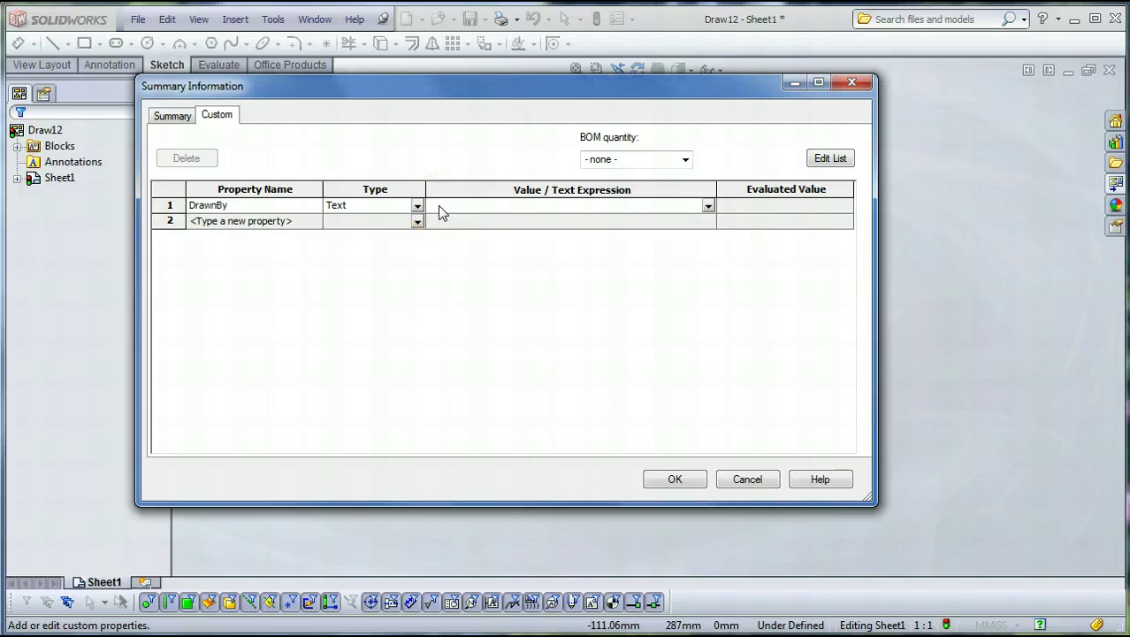
text(NN)
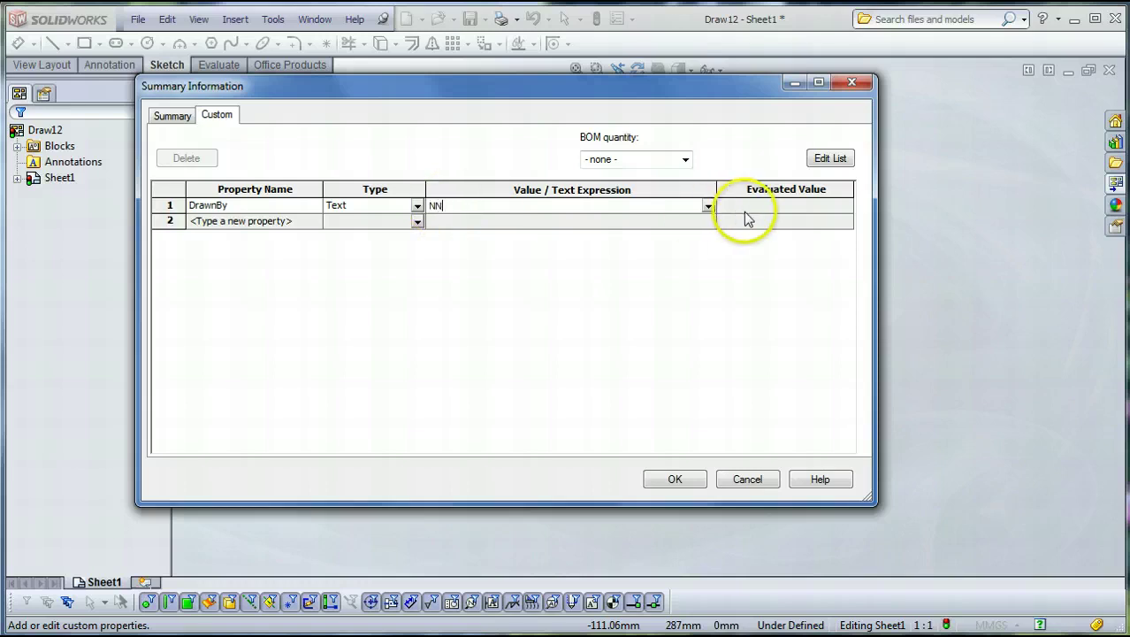
click(670, 223)
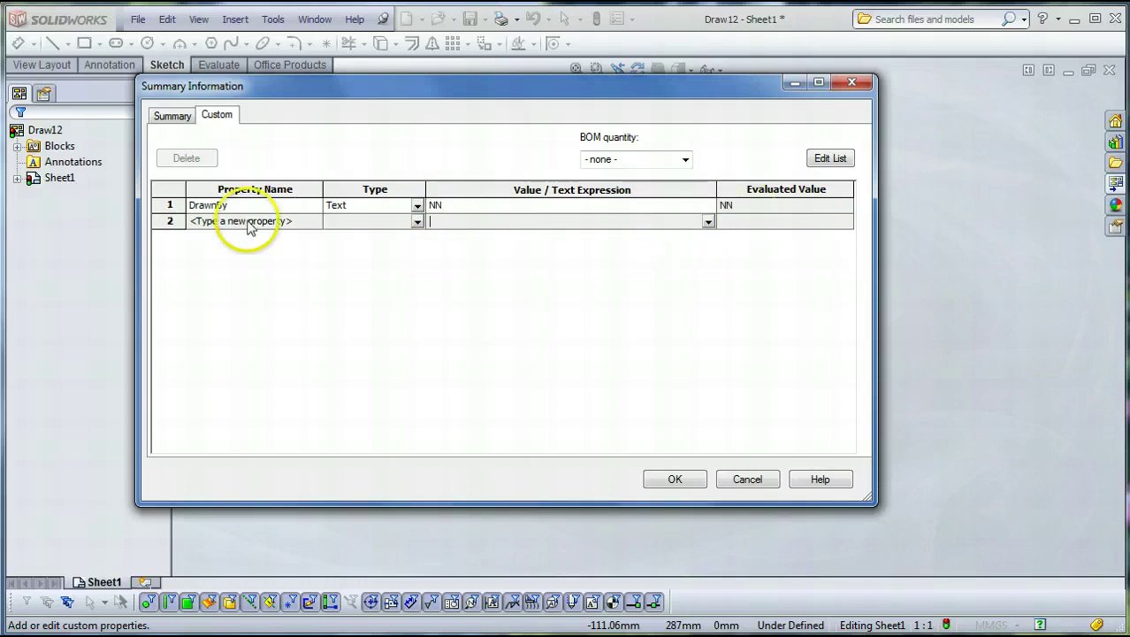
- Add a second custom property DrawnDate of type Text with the value REDIGER and apply the property list
click(307, 222)
click(313, 223)
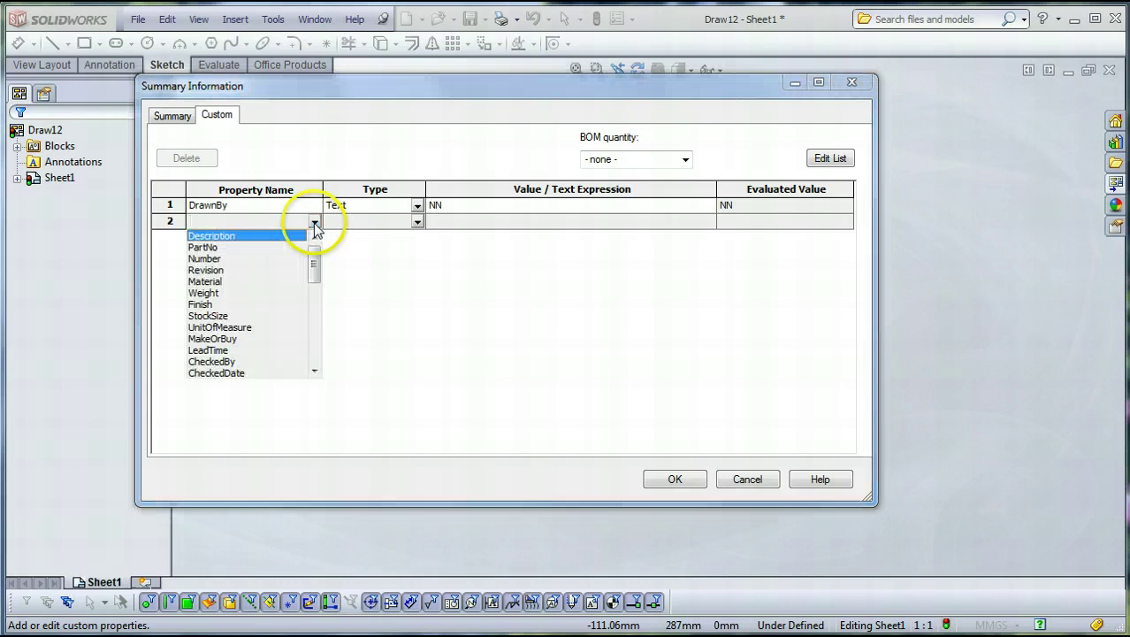
drag(313, 263, 310, 305)
scroll(214, 291, up, 2)
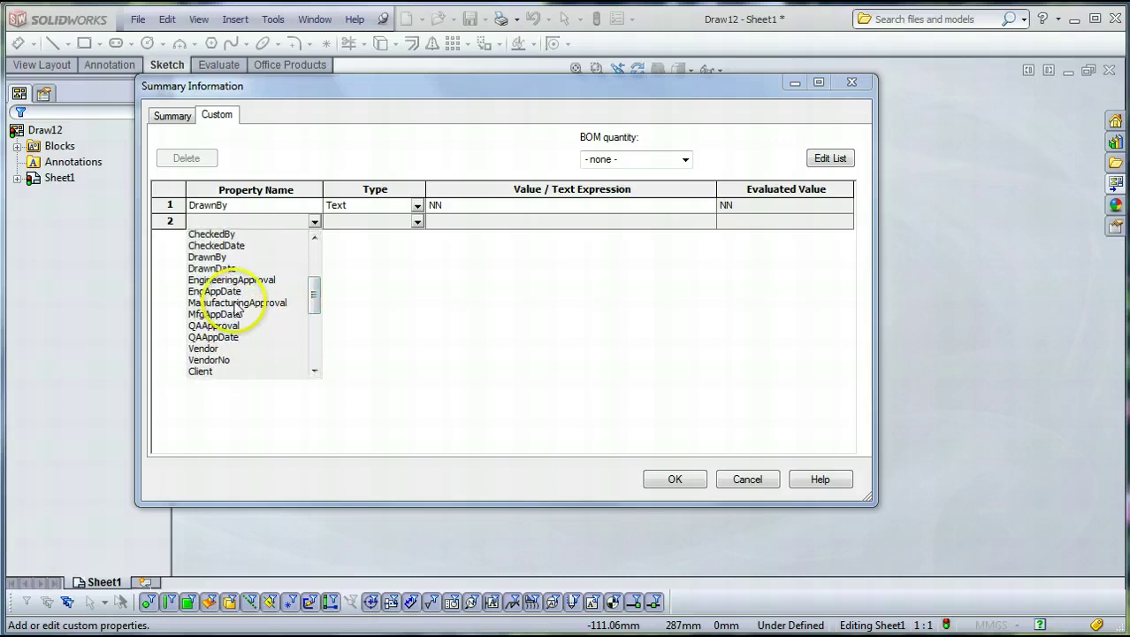
click(214, 316)
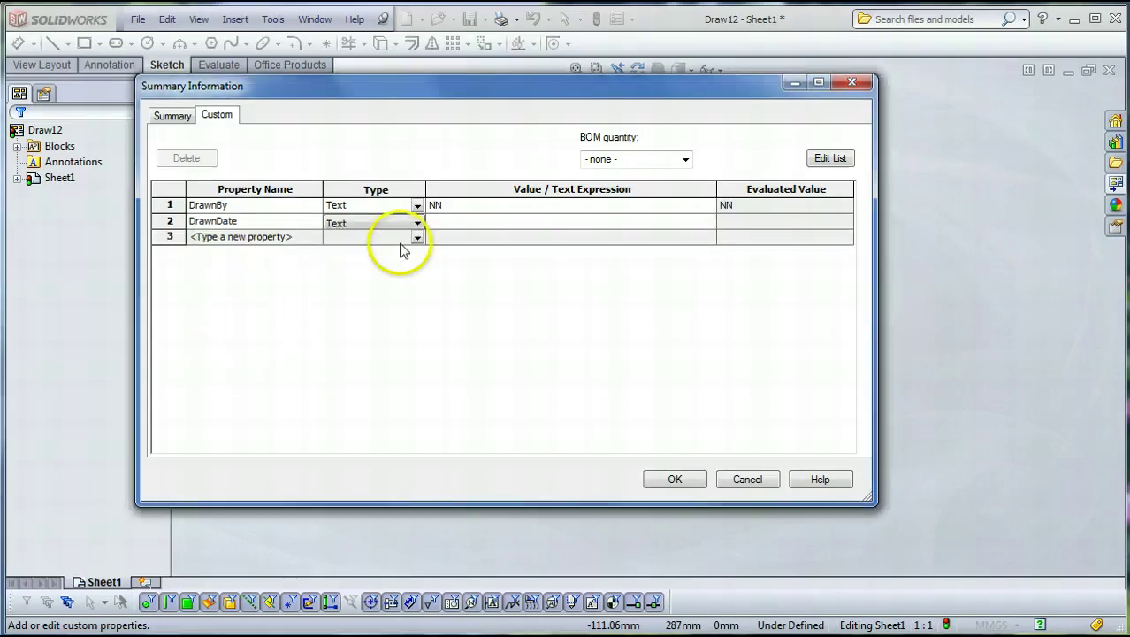
click(506, 227)
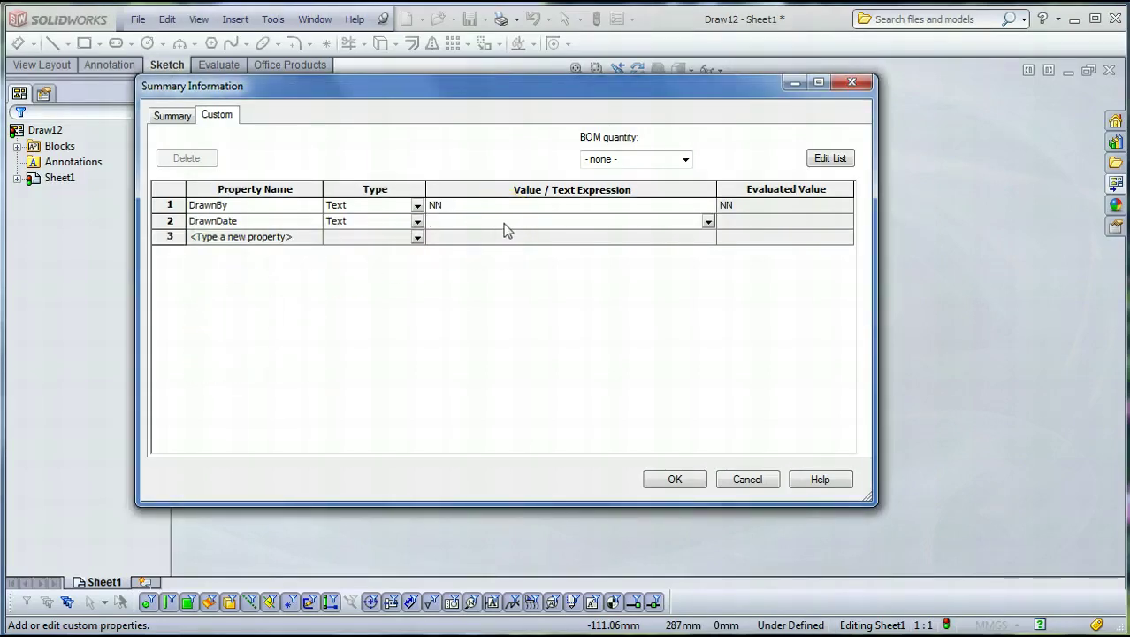
text(REDIGER)
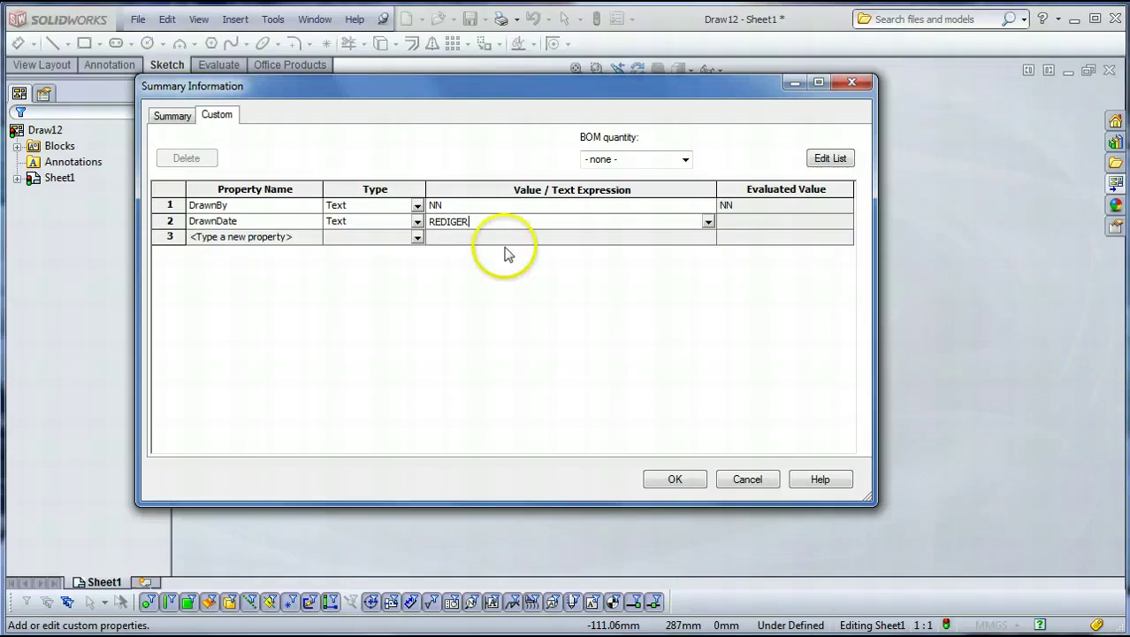
click(505, 239)
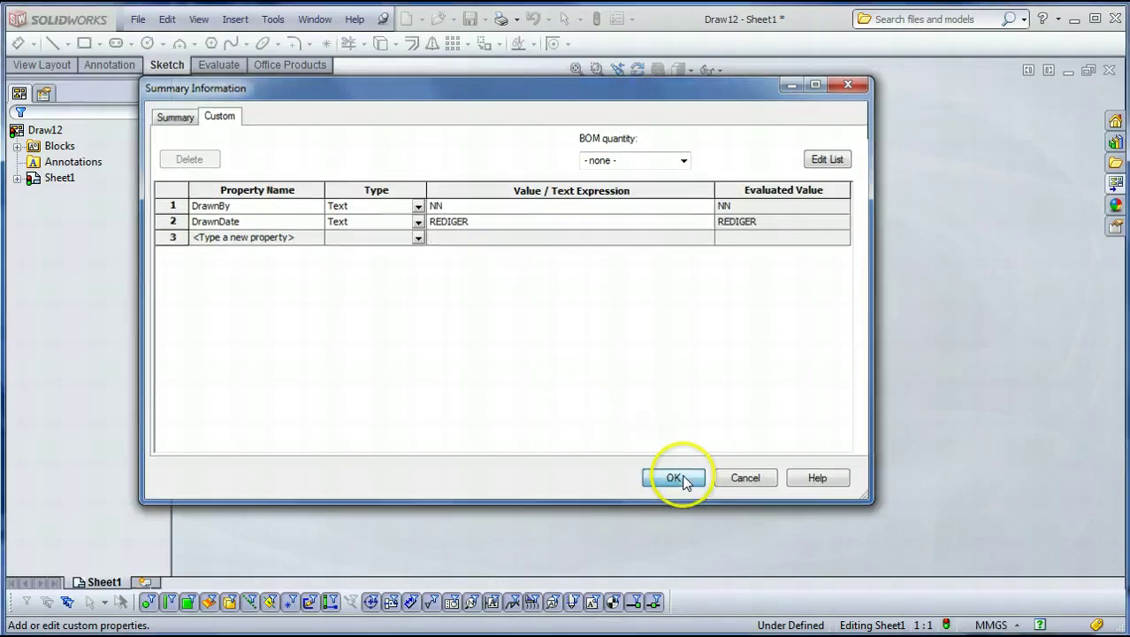
click(677, 480)
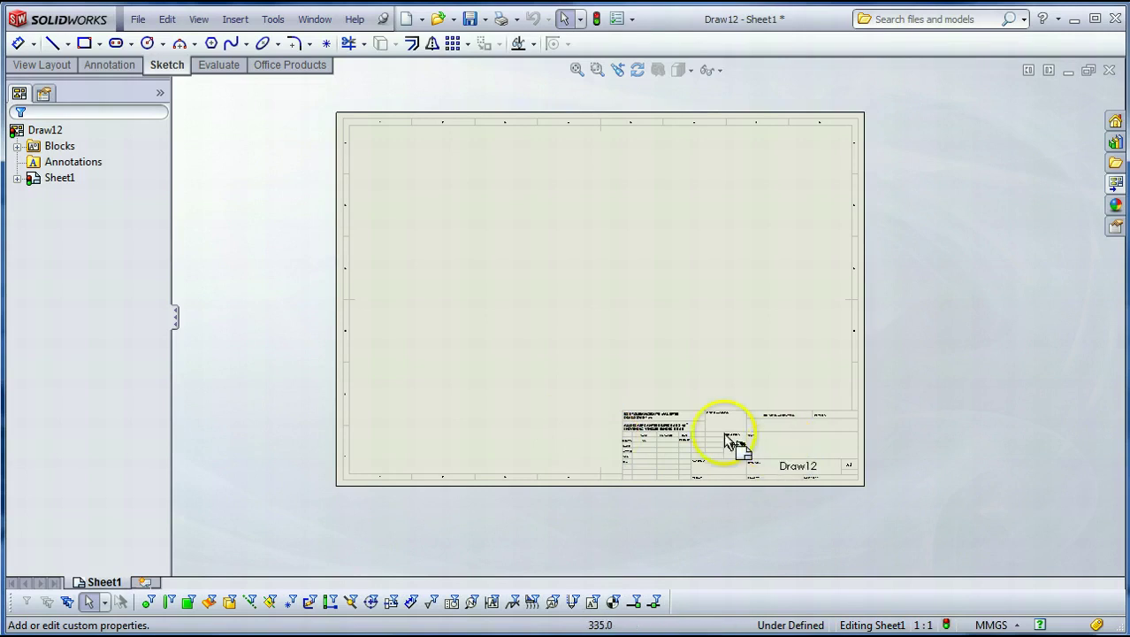
- Check the DRAWN row of the title block and switch to editing the sheet format
scroll(721, 442, down, 5)
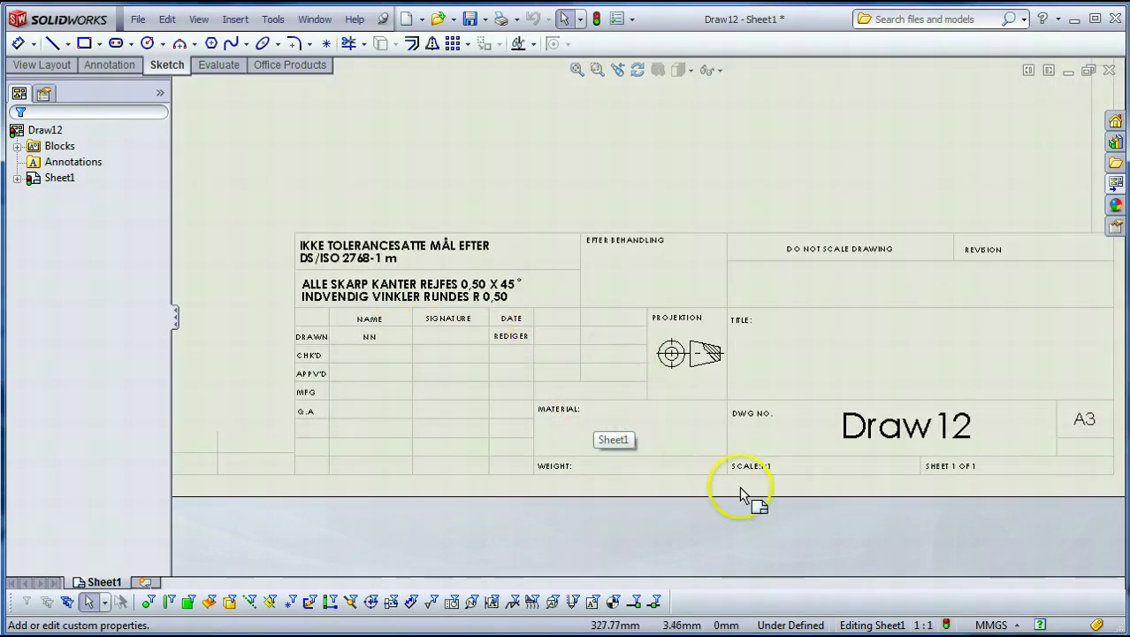
scroll(765, 503, up, 2)
scroll(589, 212, down, 3)
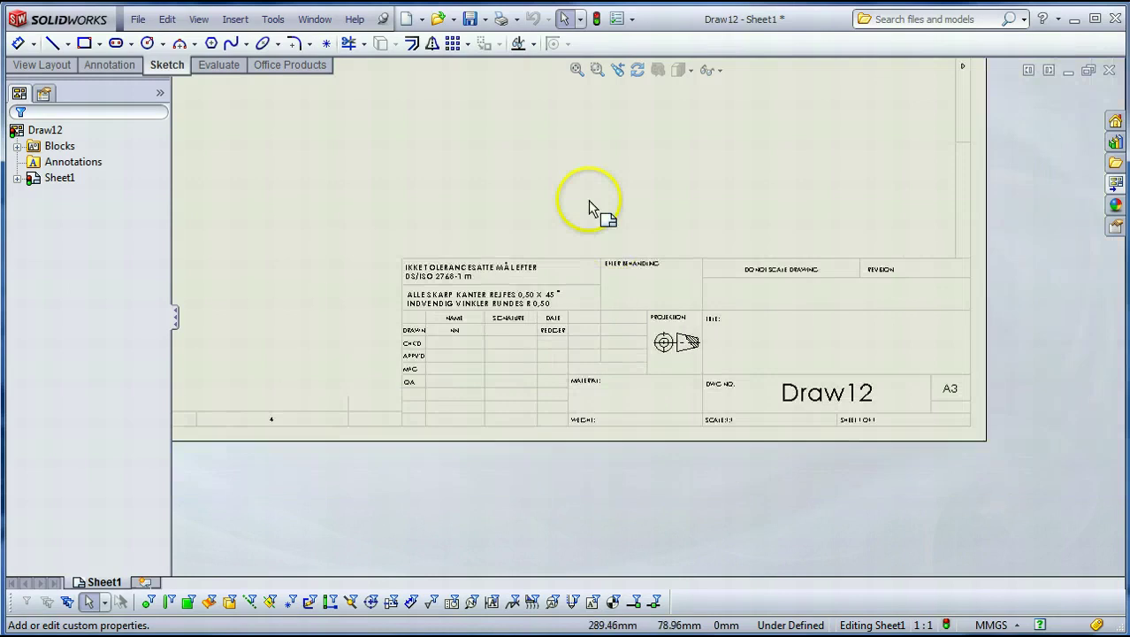
right_click(588, 222)
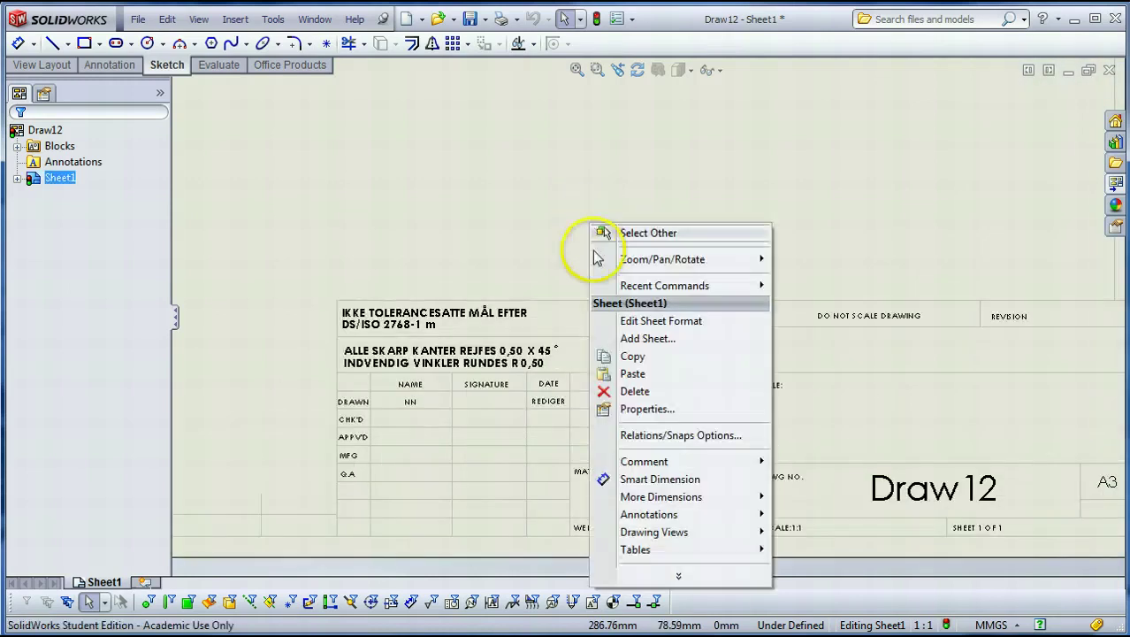
click(654, 321)
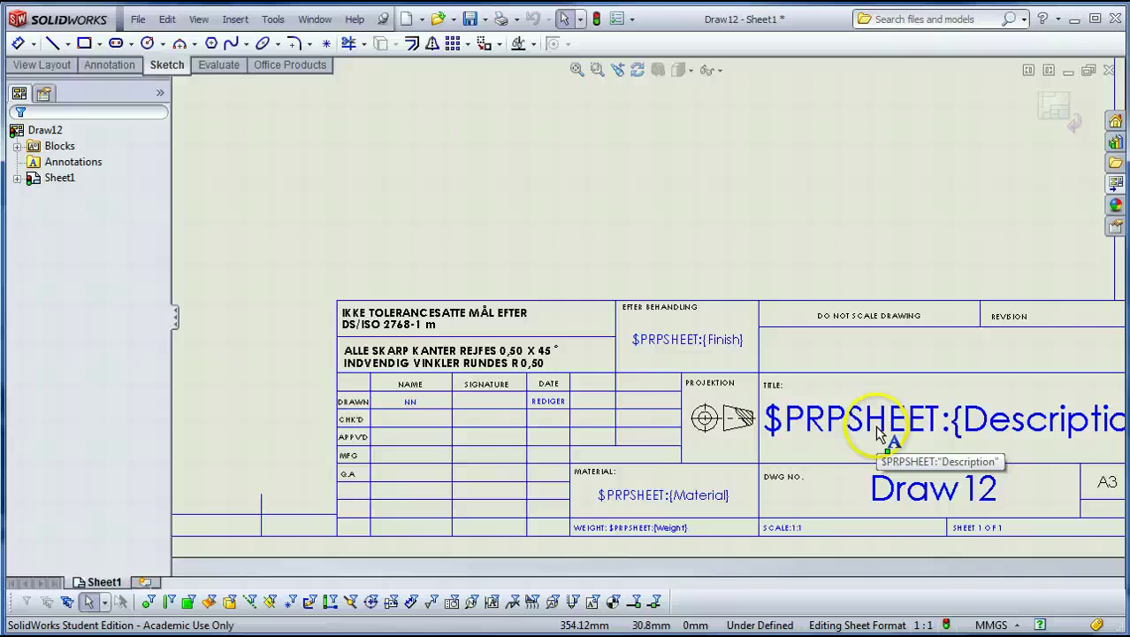
- Examine which properties the title block's finish, description, material, weight, checked-by and checked-date notes are linked to
click(645, 332)
click(749, 415)
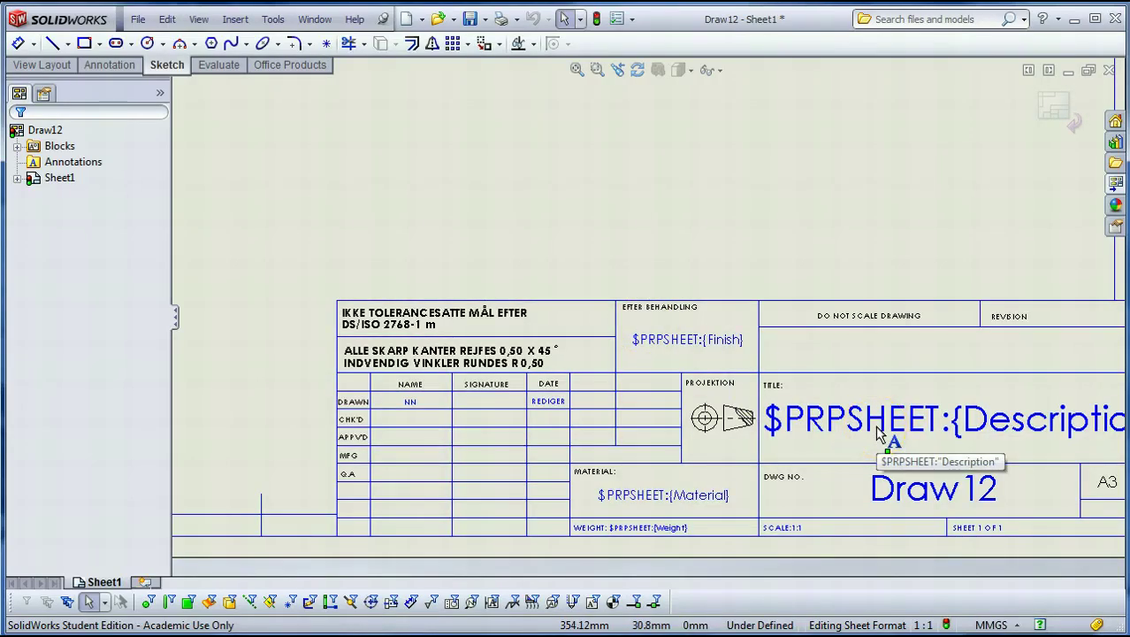
click(638, 497)
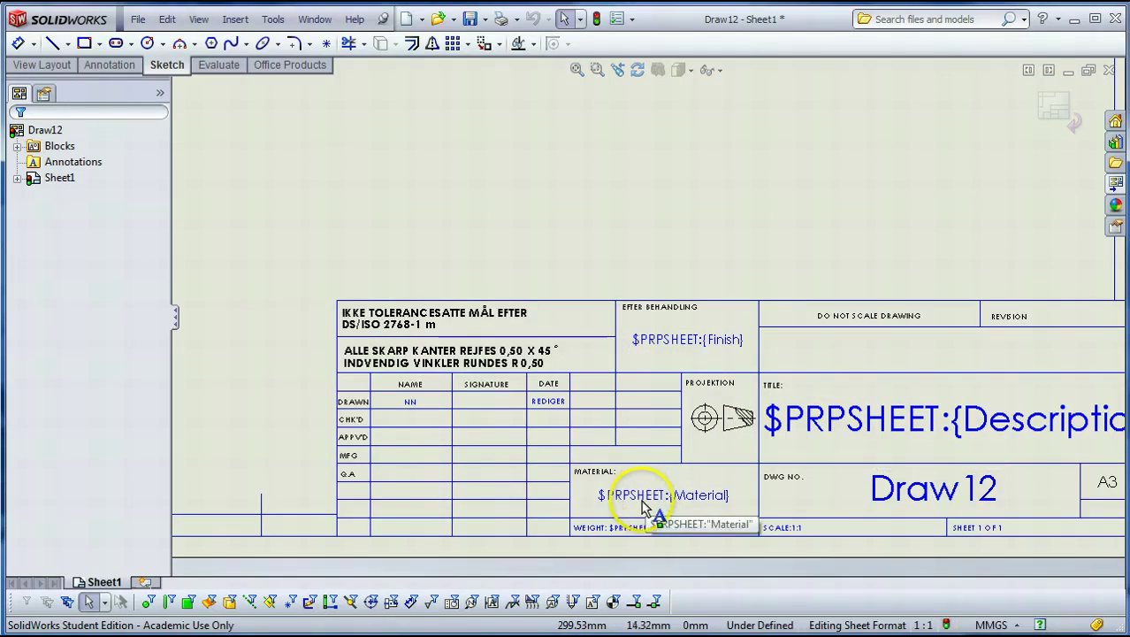
click(629, 529)
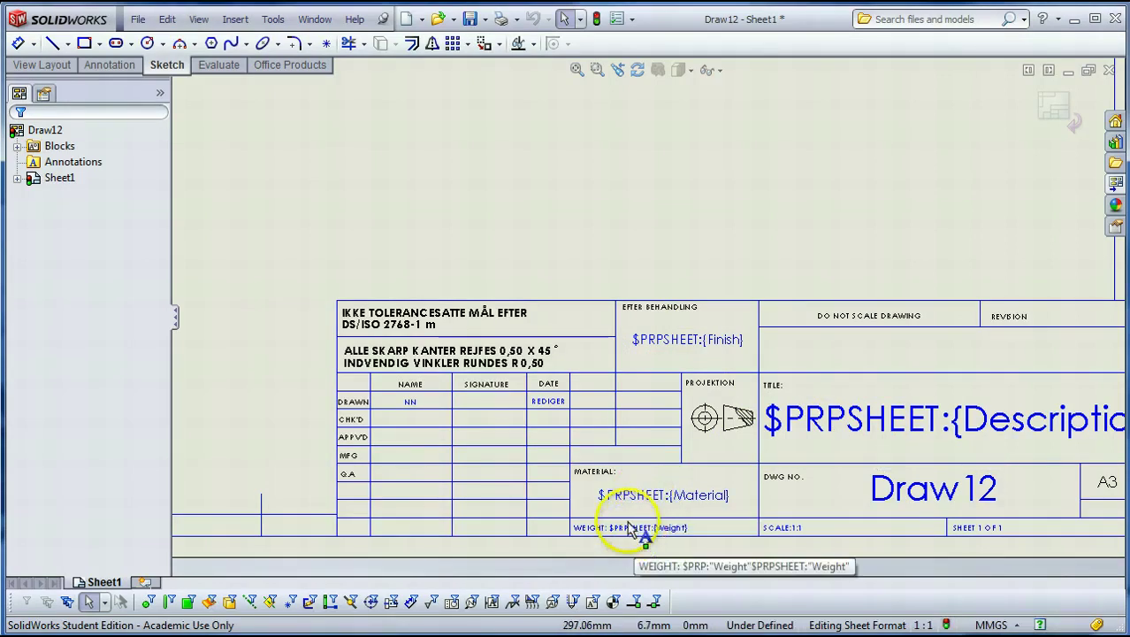
scroll(411, 434, down, 2)
click(452, 396)
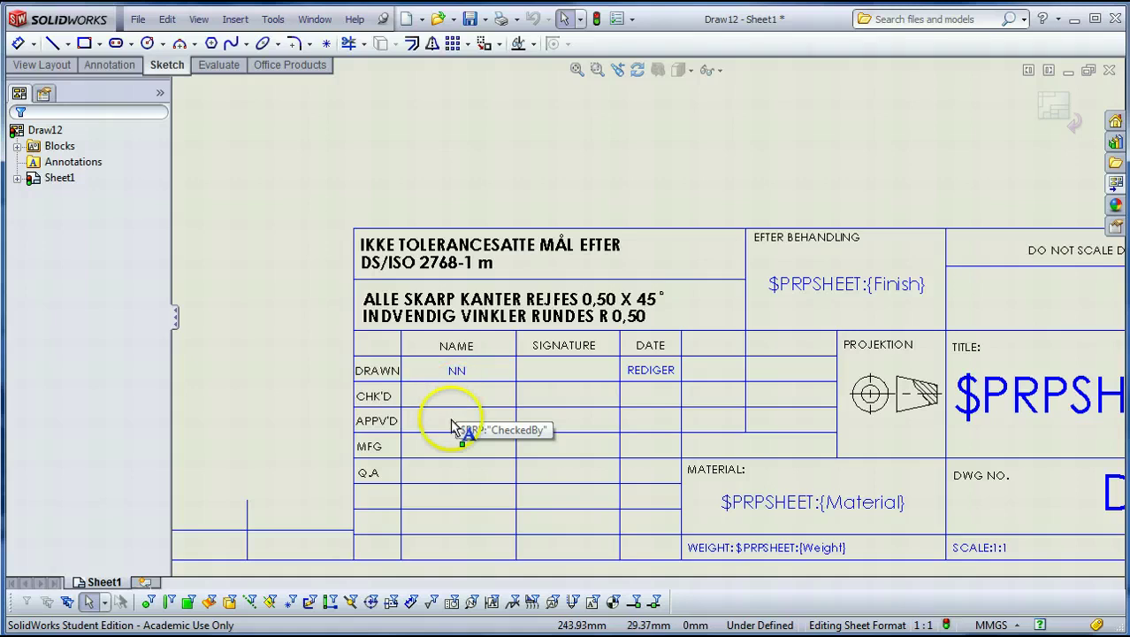
drag(455, 429, 650, 398)
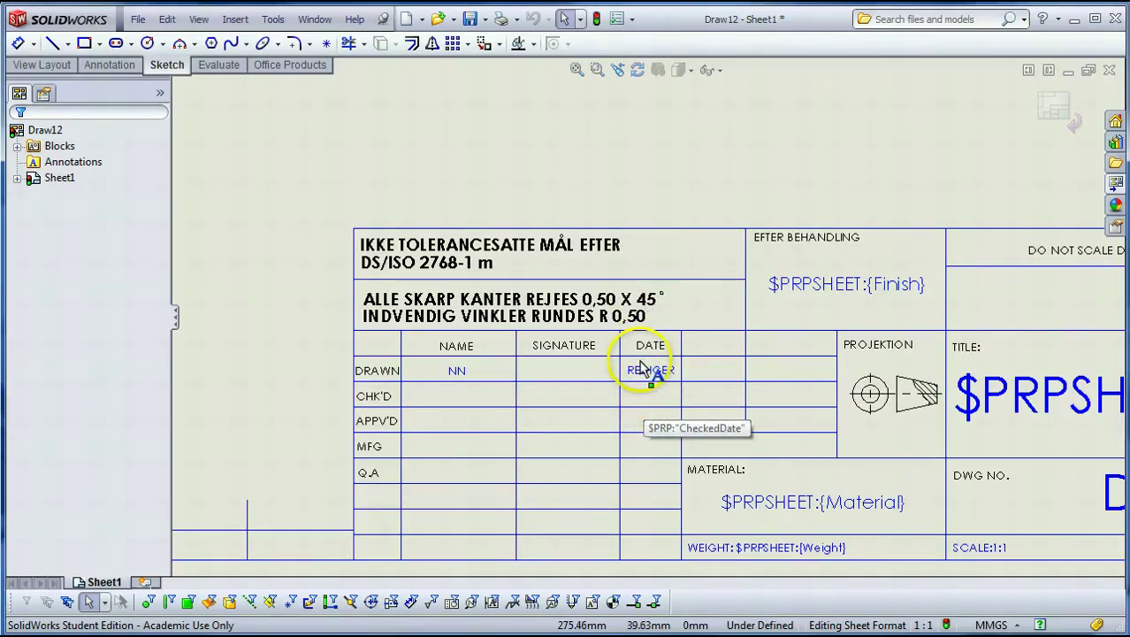
scroll(703, 347, up, 1)
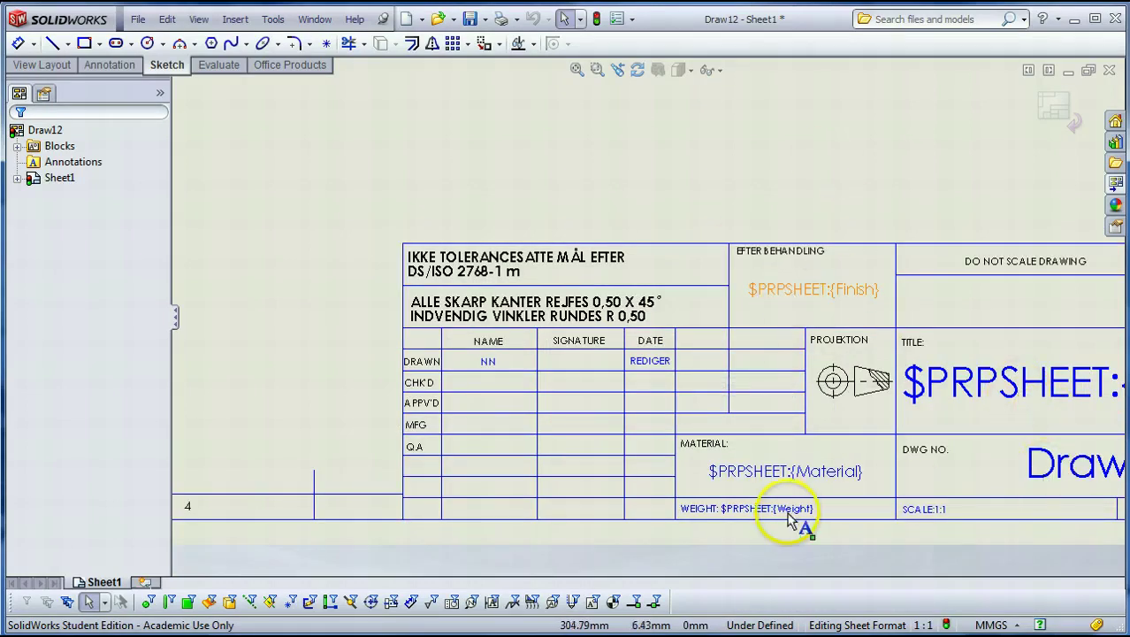
scroll(827, 483, up, 1)
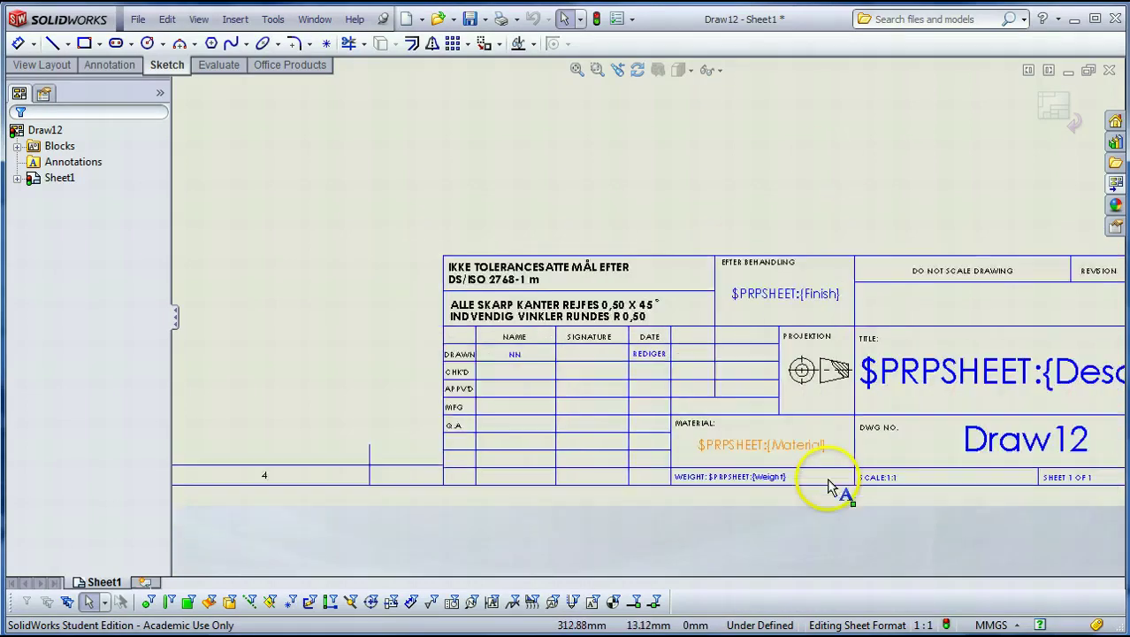
scroll(787, 210, down, 1)
- Switch from the sheet format back to the sheet and fit the whole A3 sheet in view
right_click(787, 204)
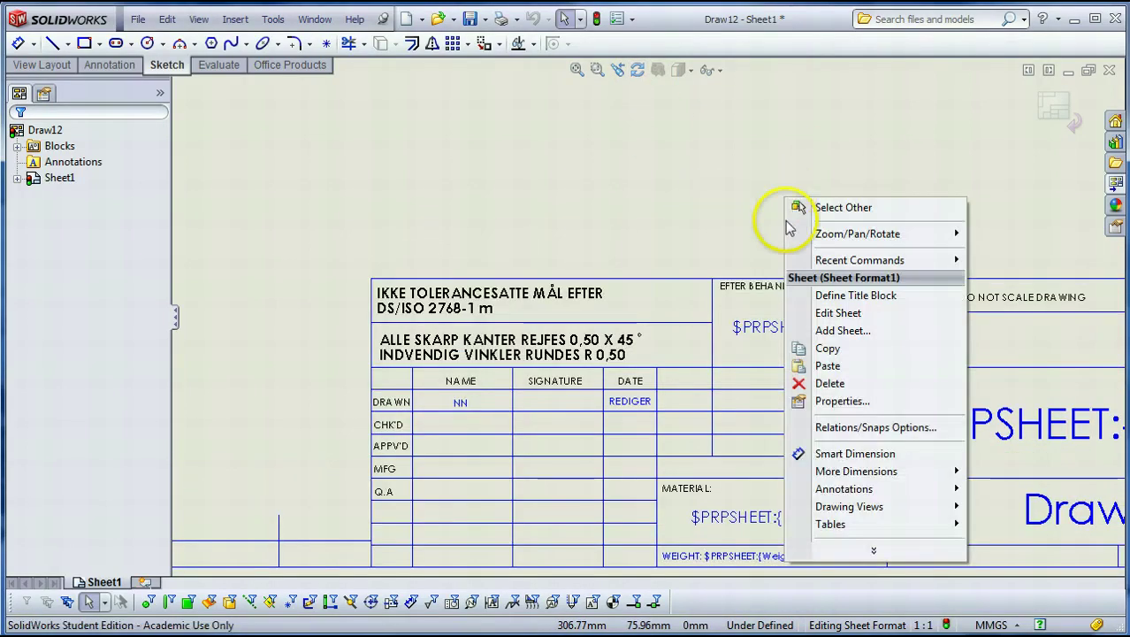
click(831, 314)
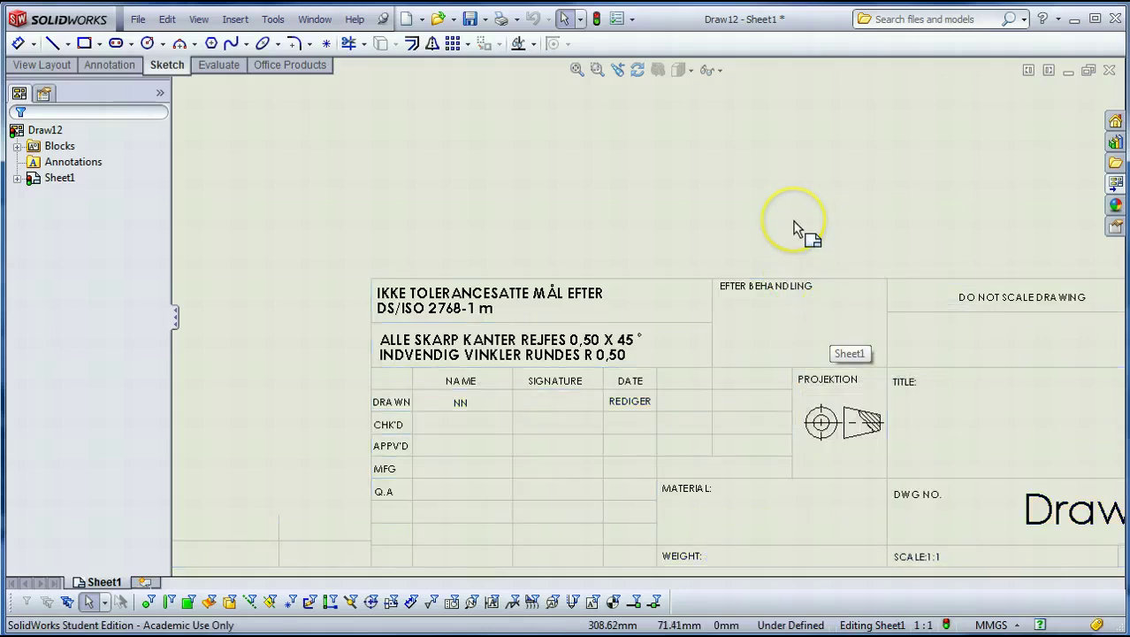
key(f)
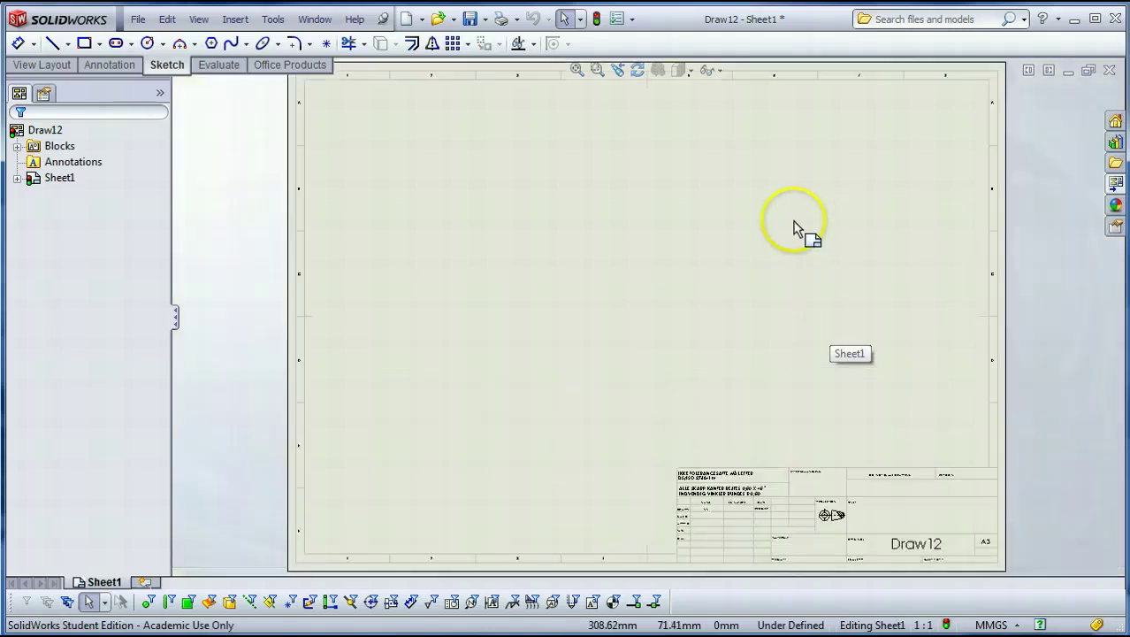
- Start a Save As of the drawing with the file type Drawing Templates (*.drwdot)
click(142, 20)
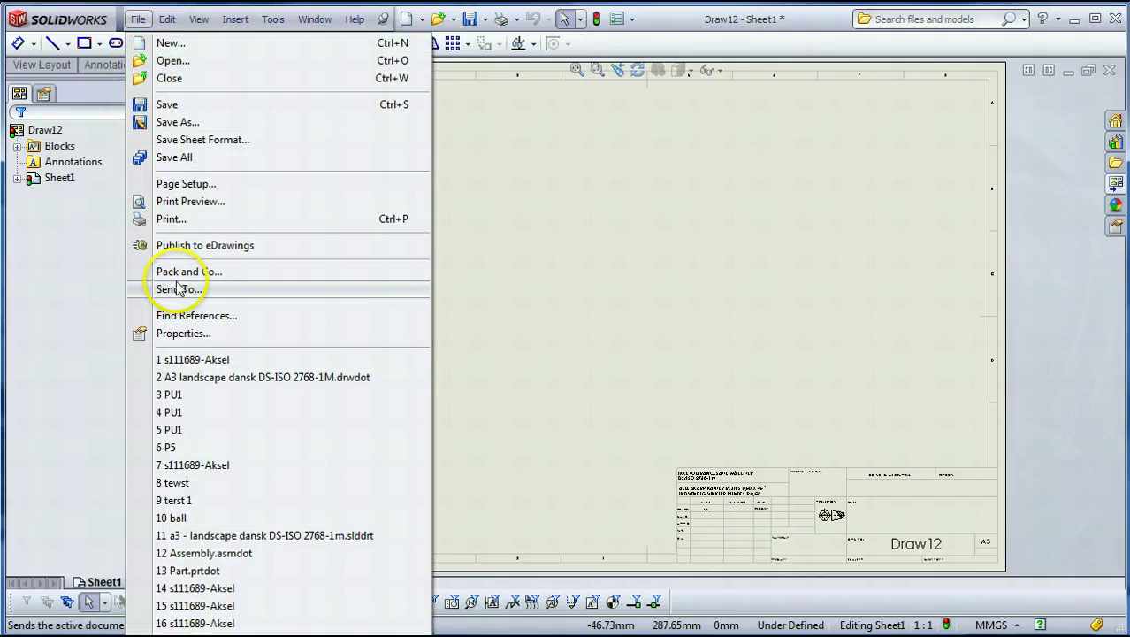
click(179, 124)
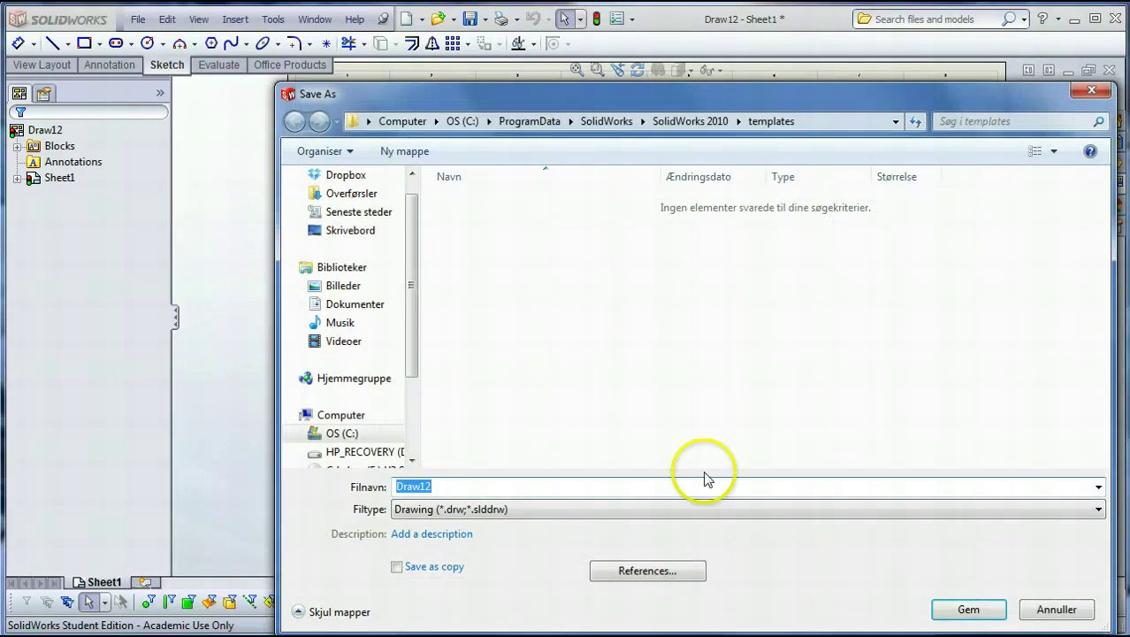
click(1095, 511)
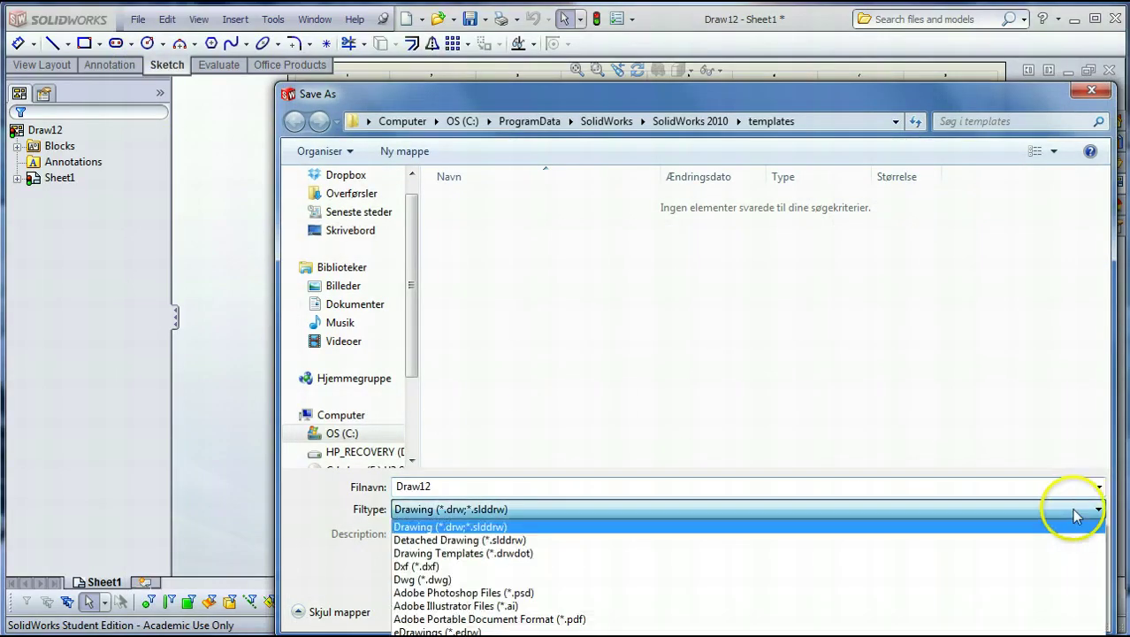
click(876, 559)
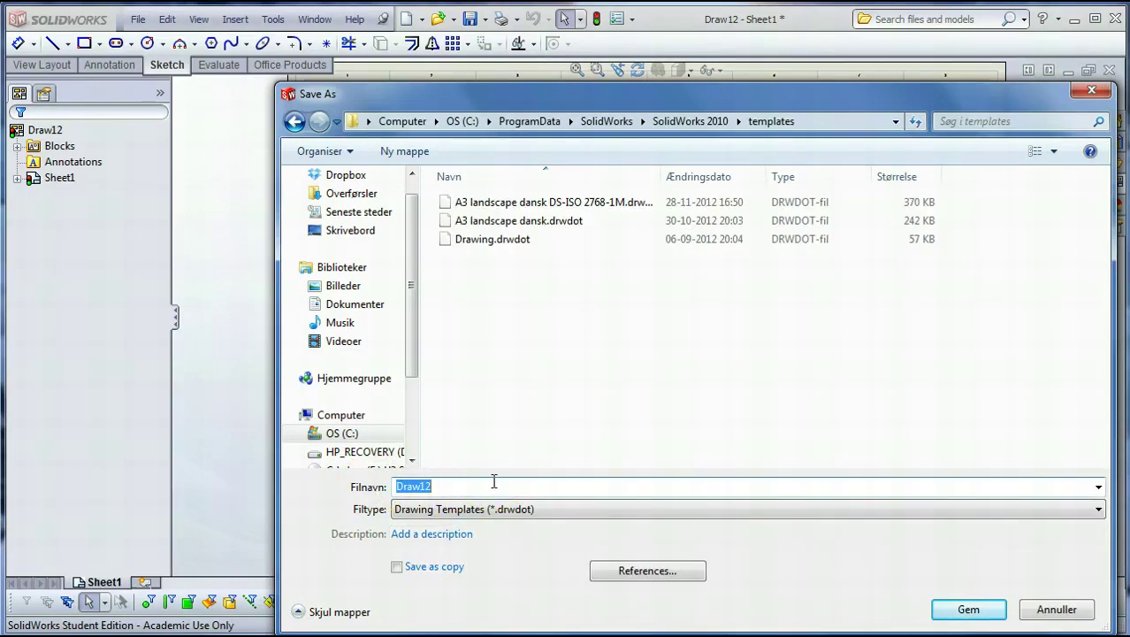
text(v)
key(ctrl+z)
text(vl)
text(DEO)
key(BackSpace)
key(BackSpace)
key(BackSpace)
key(BackSpace)
key(BackSpace)
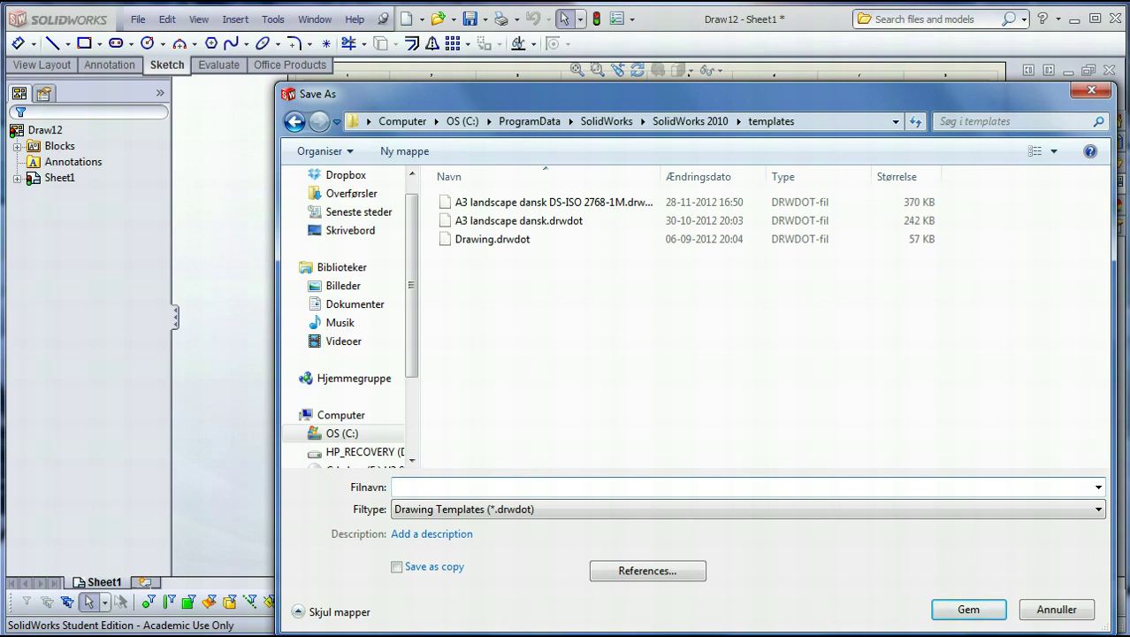
- Name the drawing template VIDEO EKSEMPEL and save it in the templates folder
text(VIDEO EKSEMPEL)
click(970, 610)
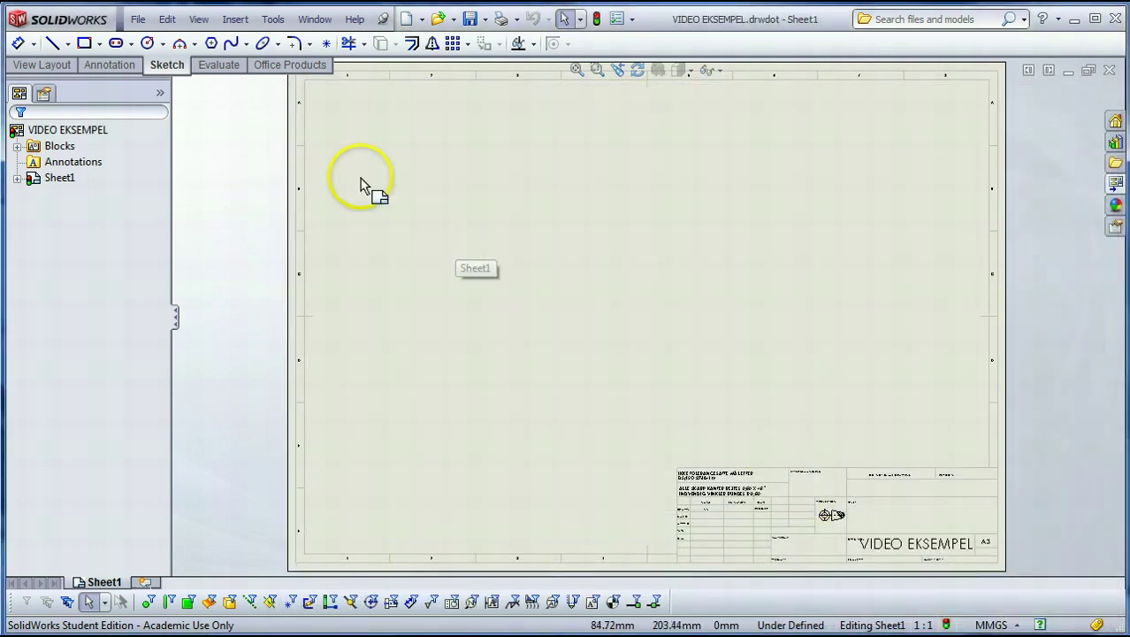
- Save the sheet format in the sheetformat folder under the name a3 - landscape VIDEO EKSEMPEL
click(138, 20)
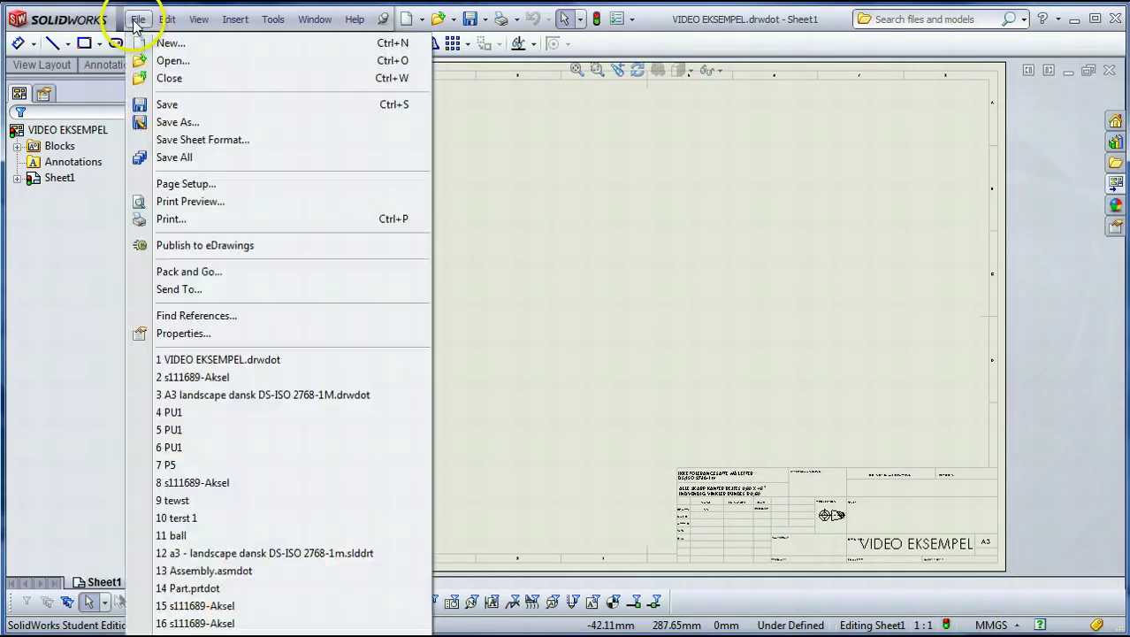
click(201, 139)
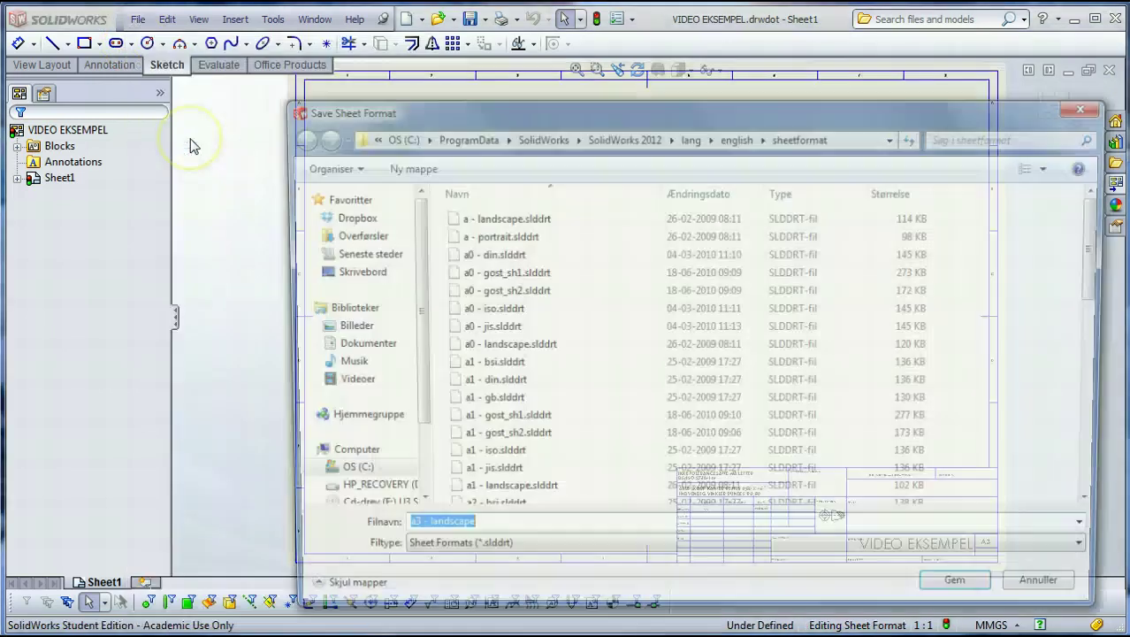
click(486, 533)
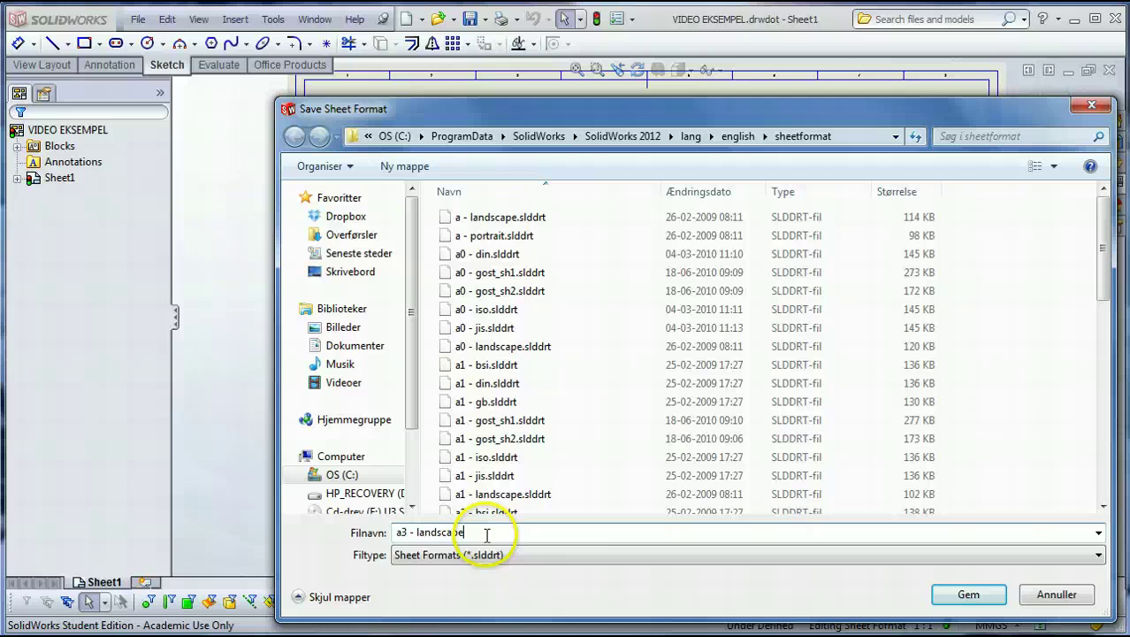
double_click(486, 534)
click(486, 534)
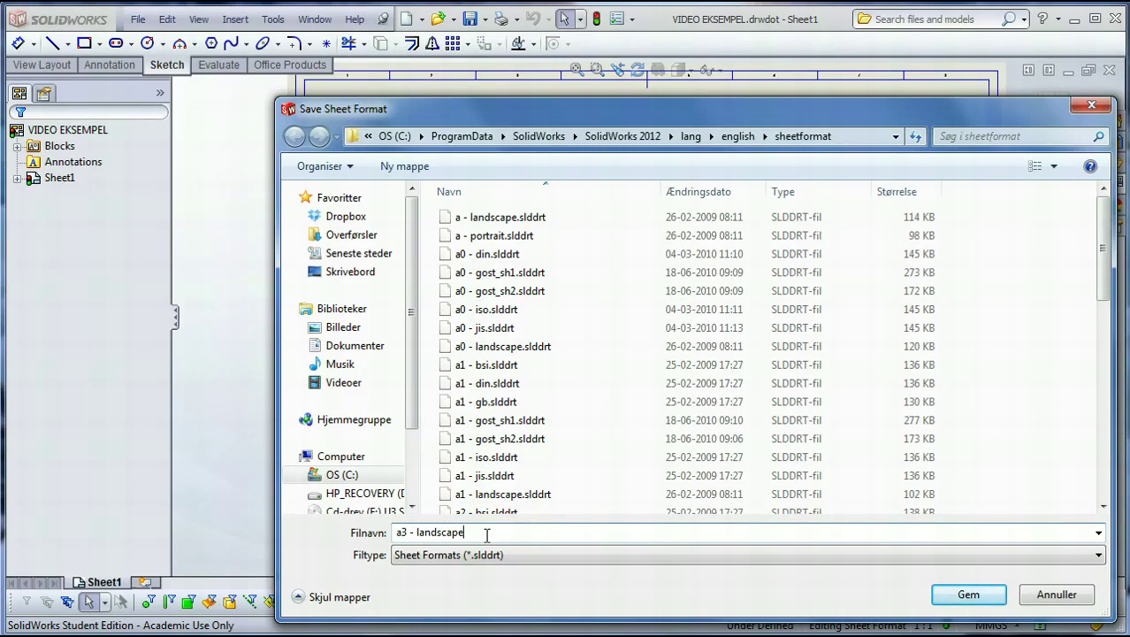
text(VIDEO EKSEMPEL)
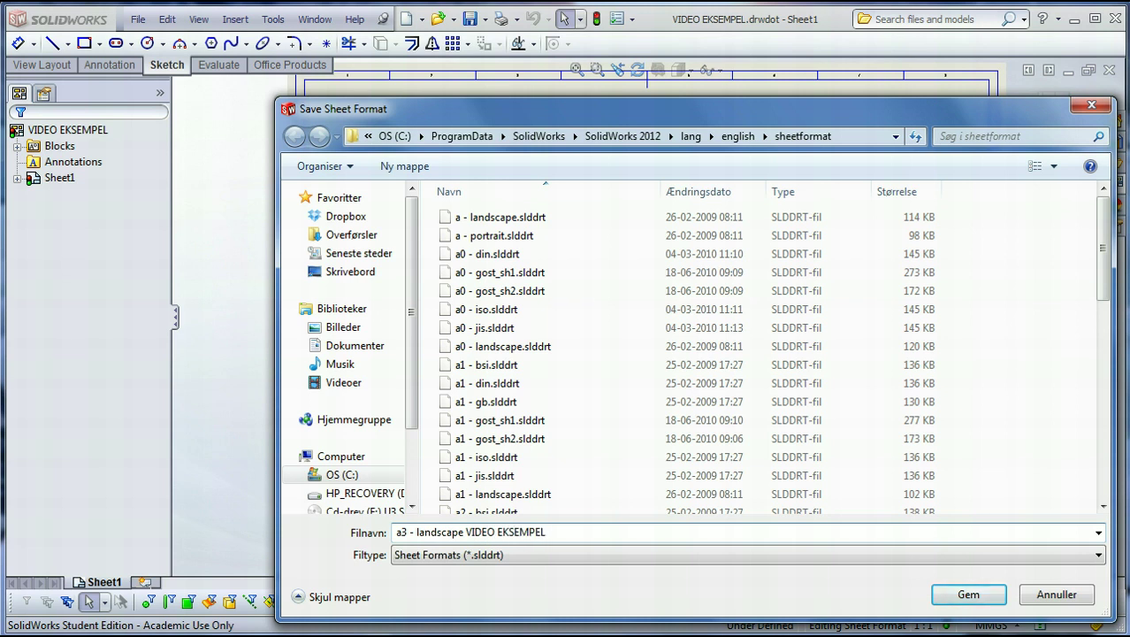
click(941, 594)
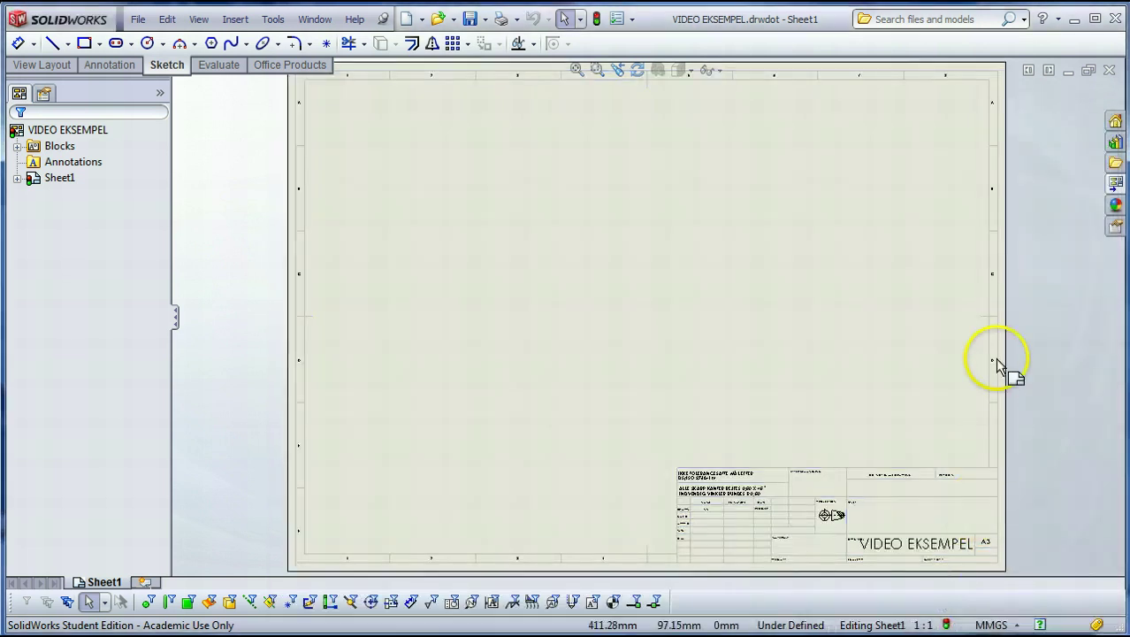
- Close the saved template and minimise the Draw10 drawing behind it
click(1110, 70)
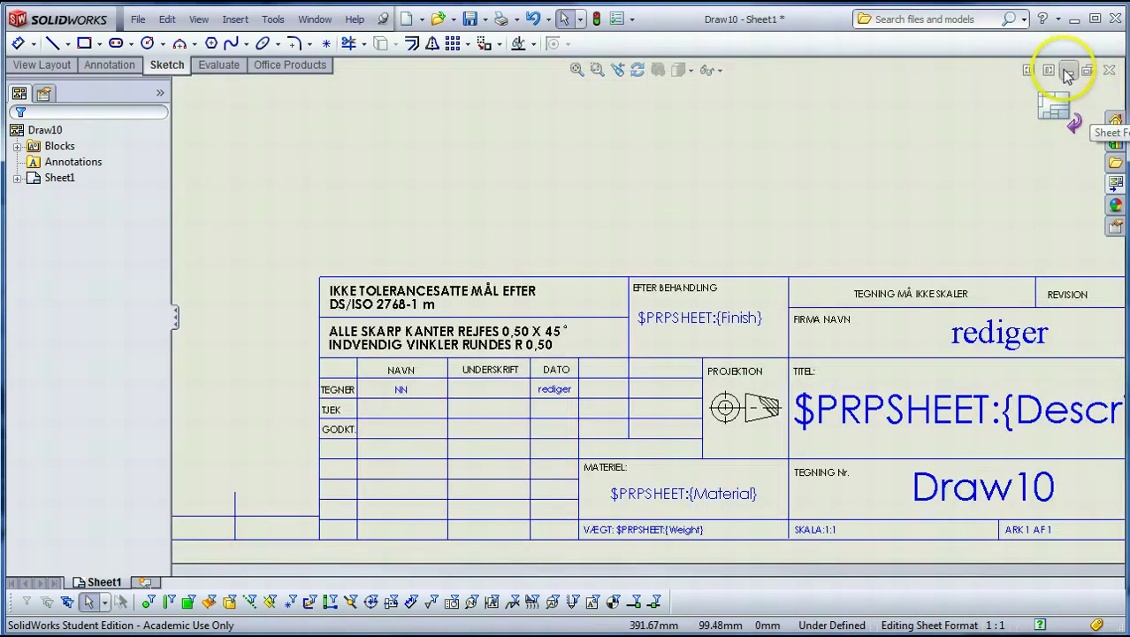
click(1068, 70)
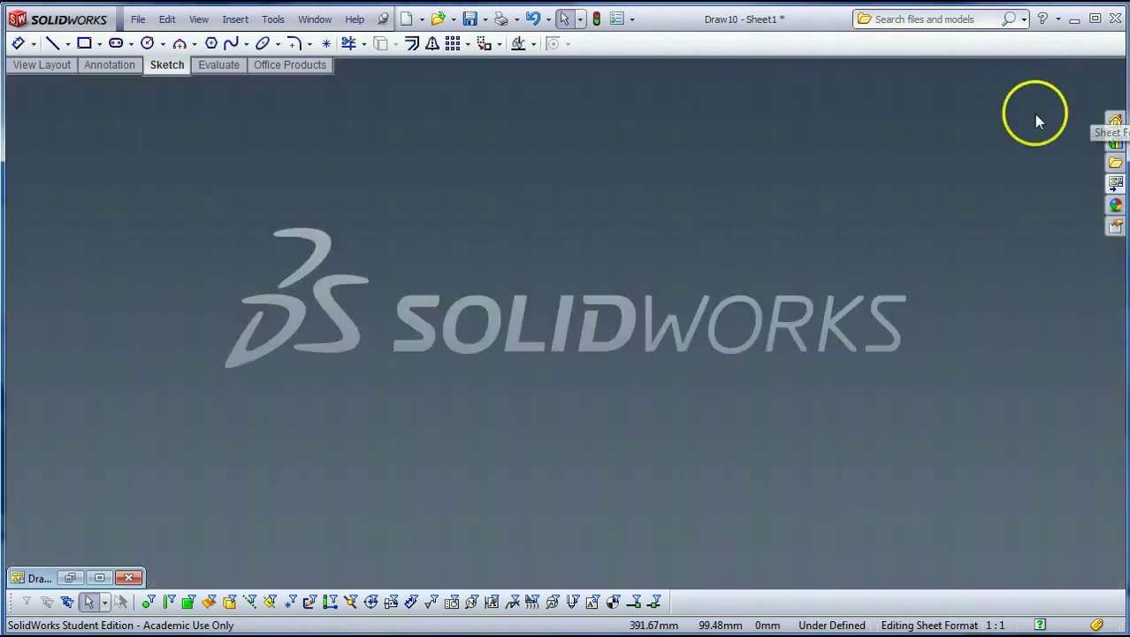
- Create a new drawing from the VIDEO EKSEMPEL template
click(408, 20)
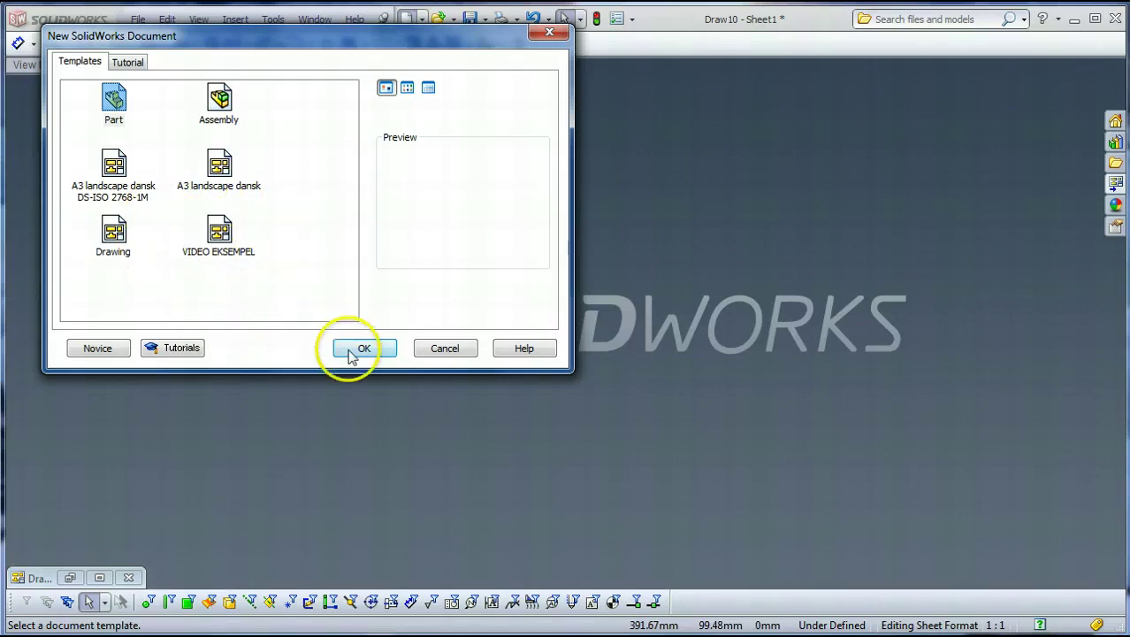
click(446, 349)
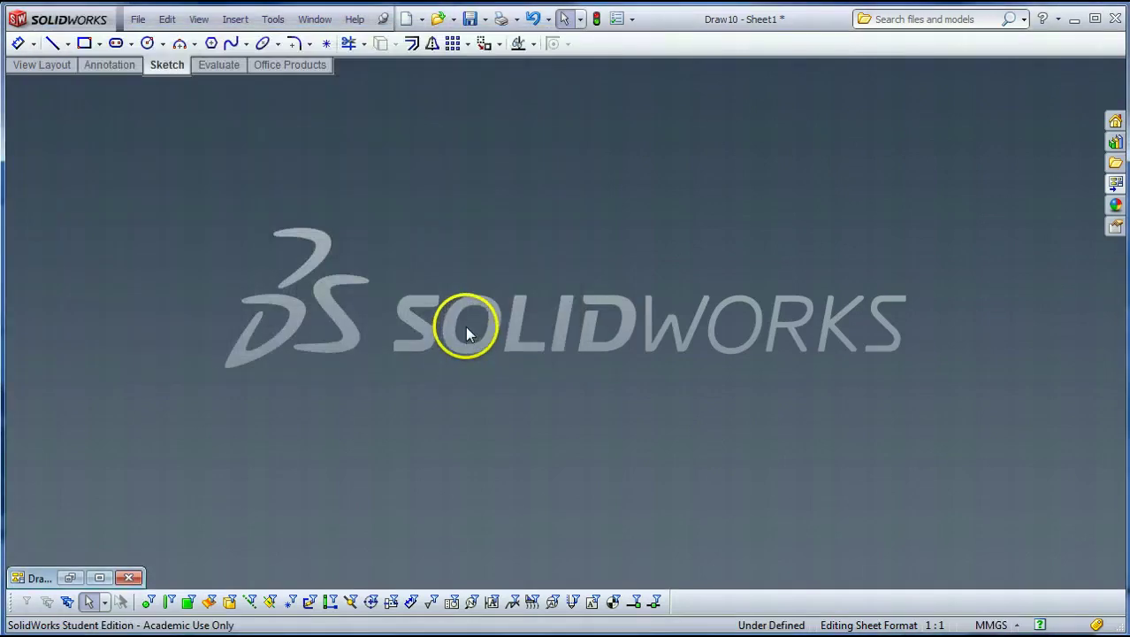
click(406, 19)
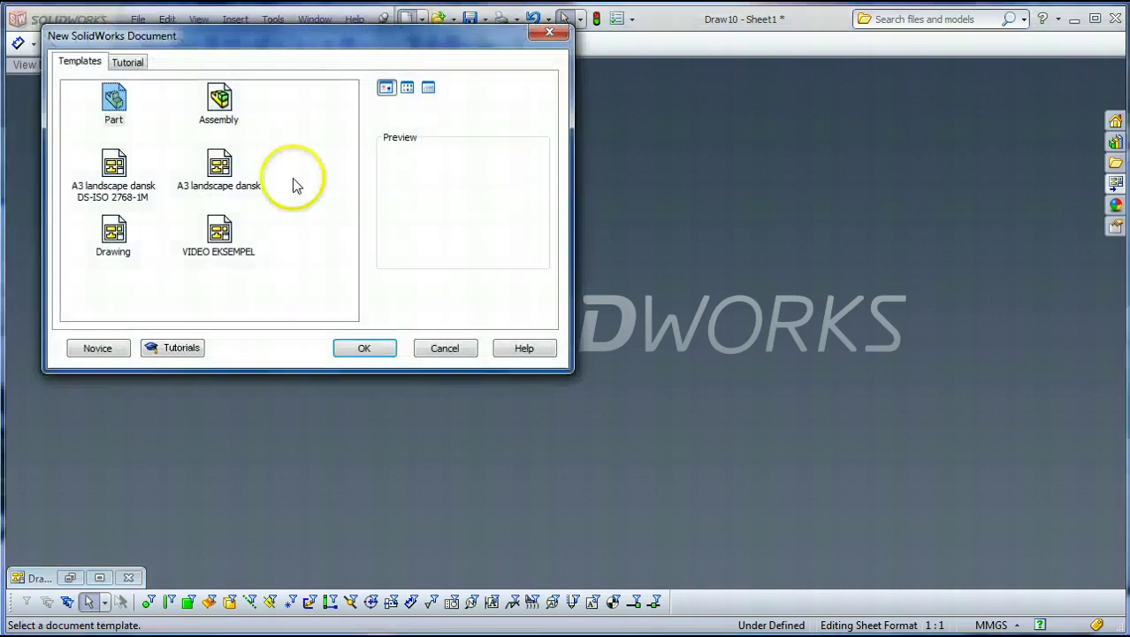
click(221, 231)
click(362, 348)
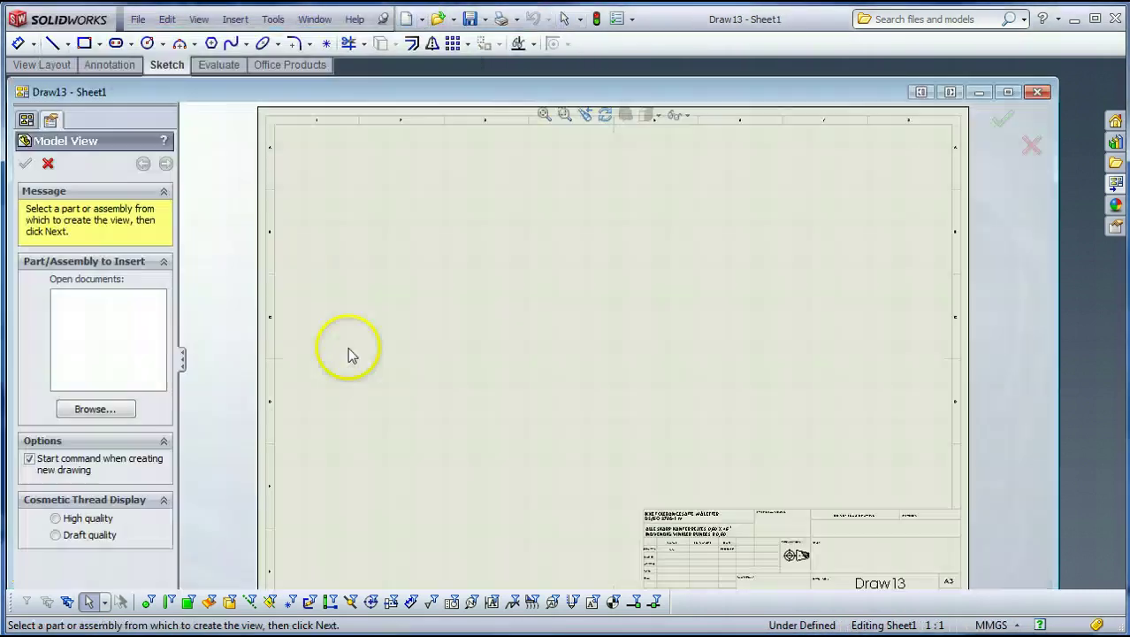
- Check the new drawing's title block up close and leave the Model View command without inserting a model
key(z)
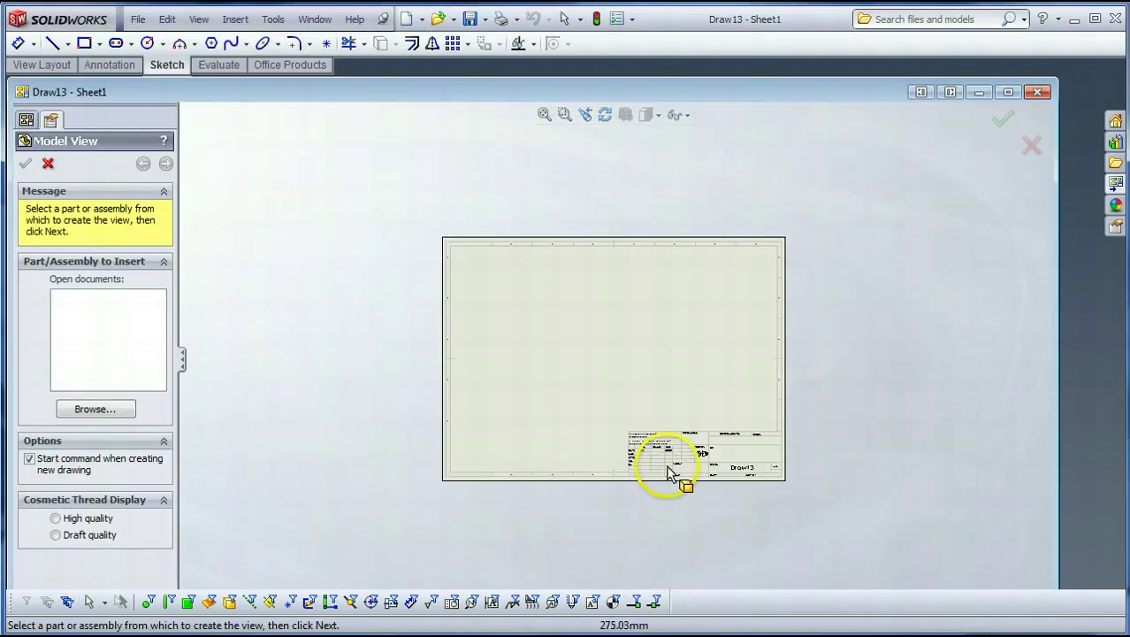
scroll(672, 436, down, 5)
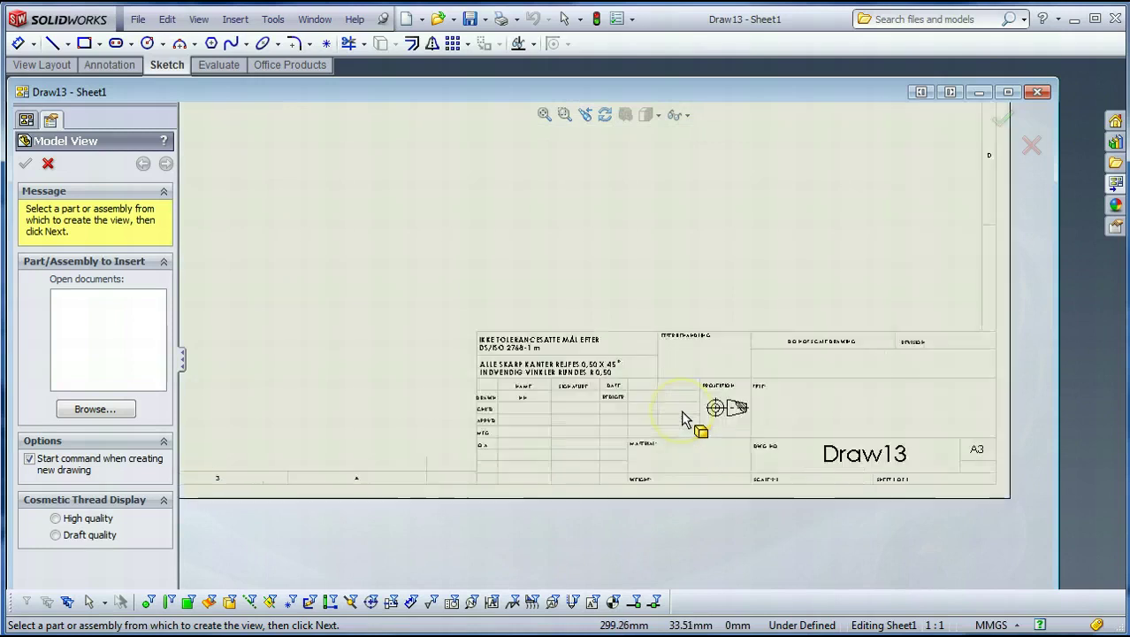
click(48, 163)
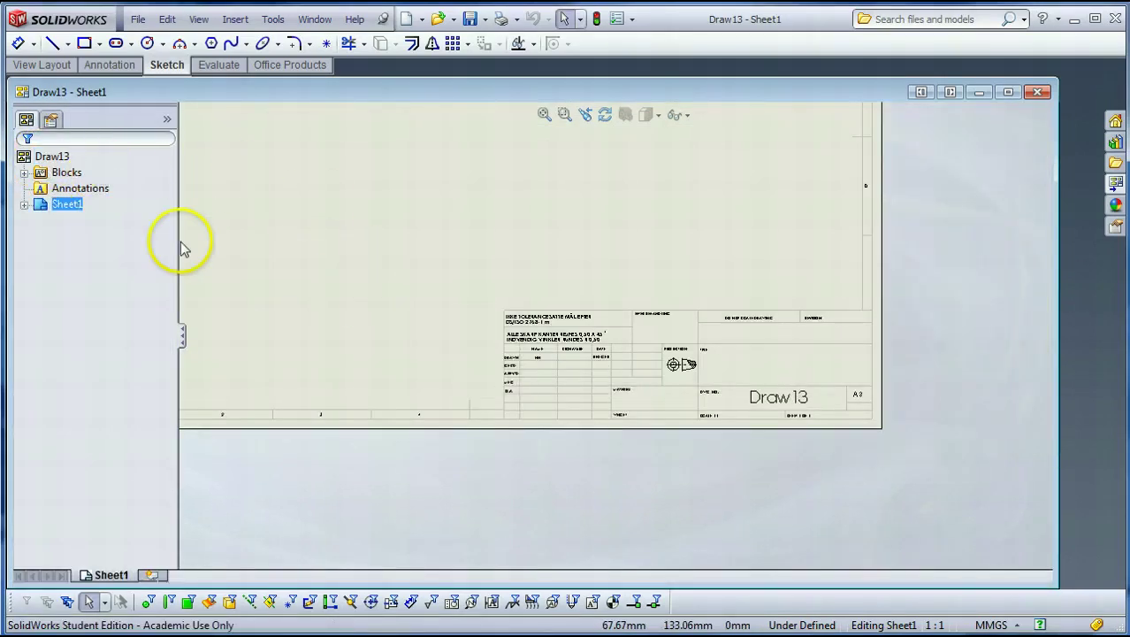
- Find the a3 - landscape VIDEO EKSEMPEL sheet format through Sheet1's properties, then cancel without loading a format
right_click(66, 206)
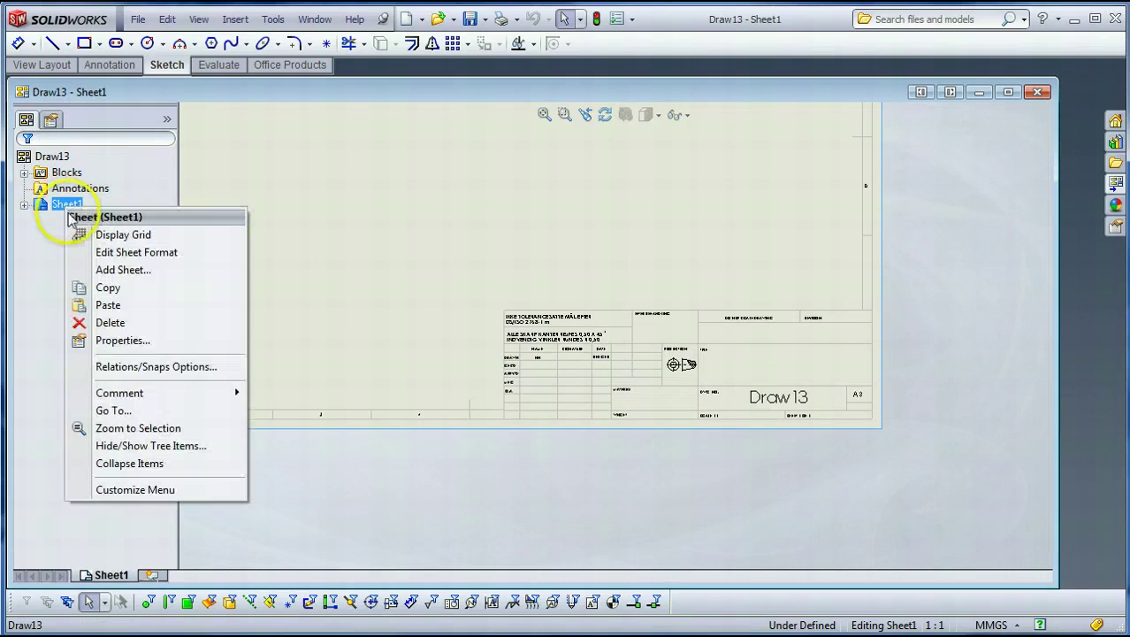
click(120, 340)
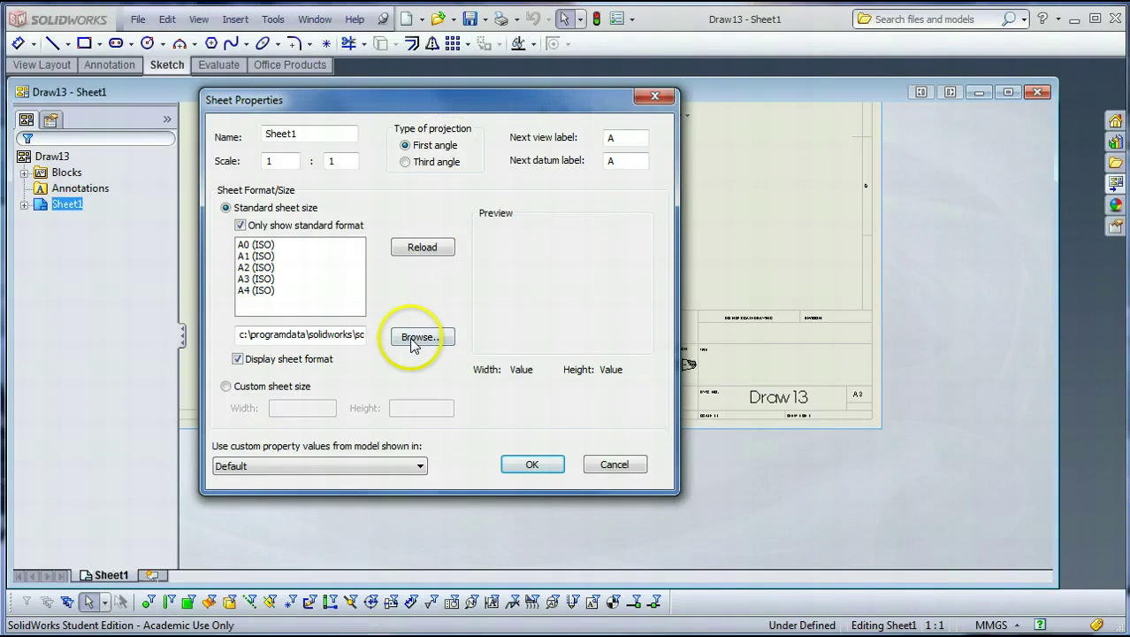
click(419, 337)
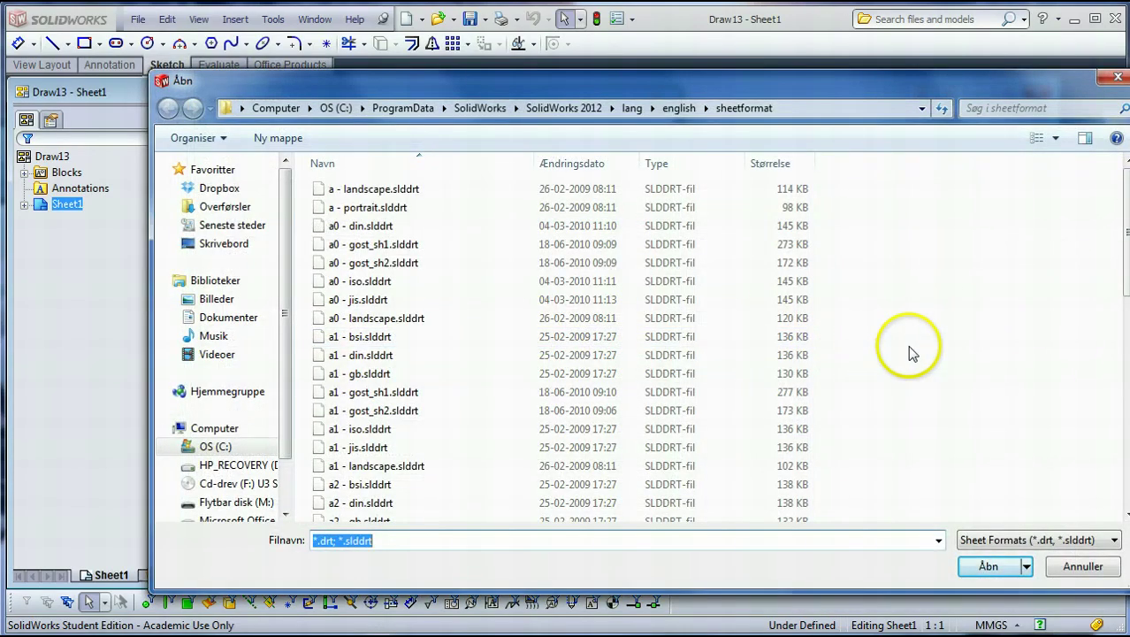
click(696, 393)
scroll(575, 389, down, 8)
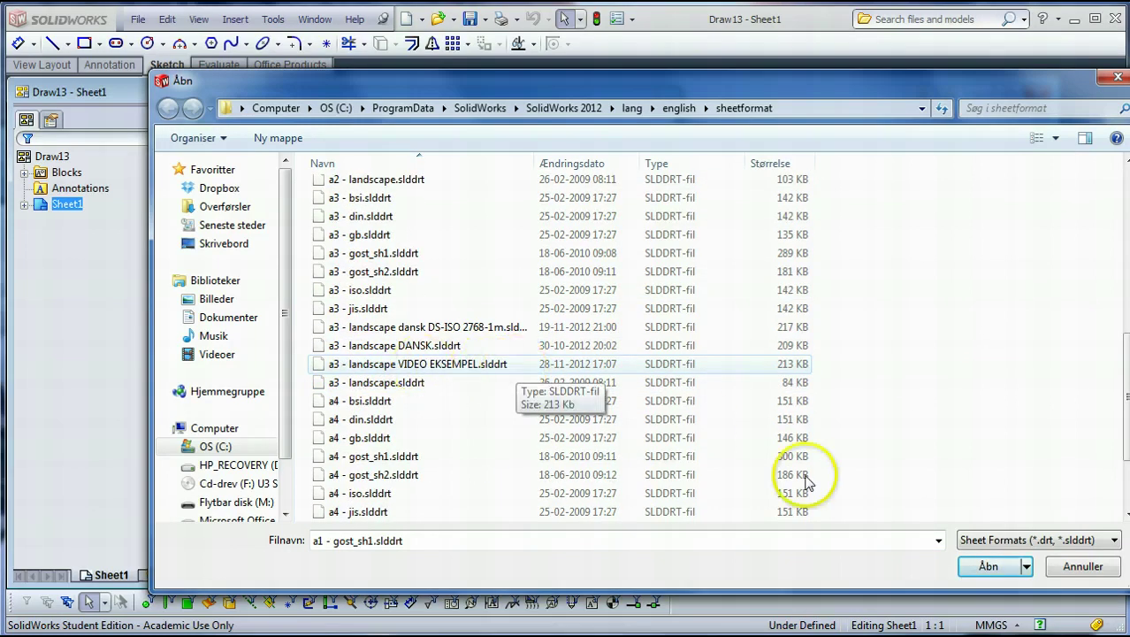
click(1082, 566)
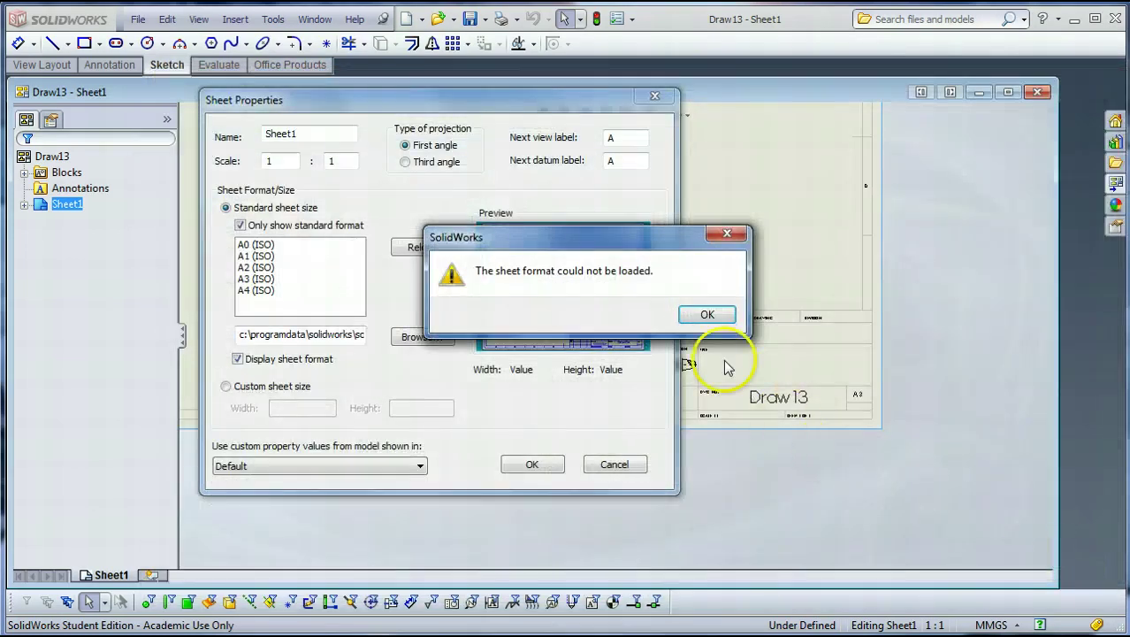
click(708, 315)
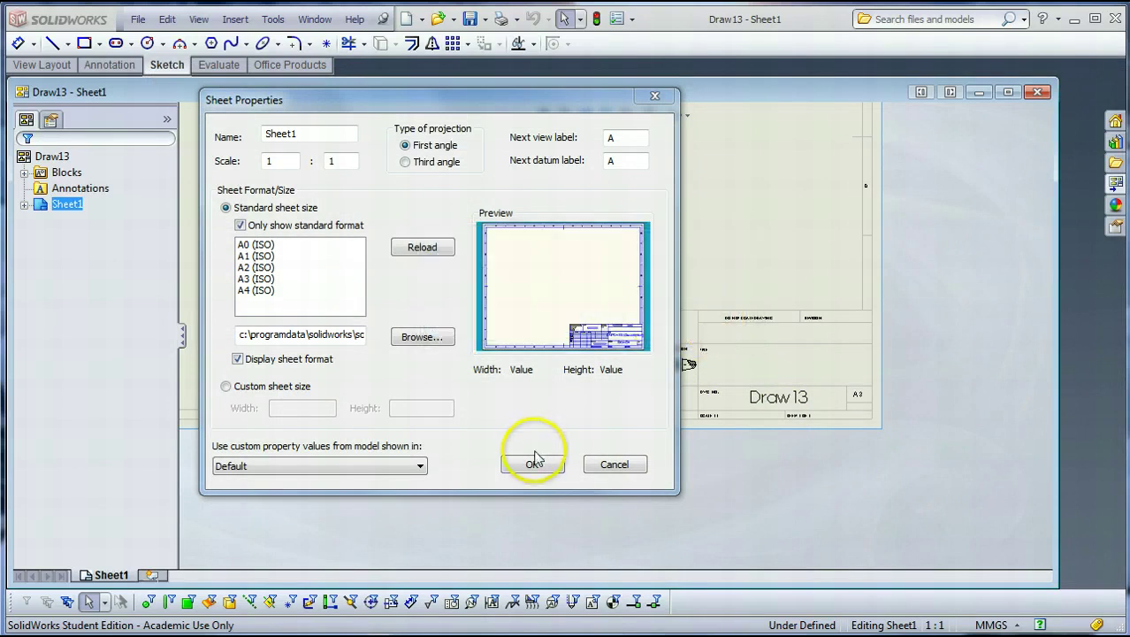
click(616, 464)
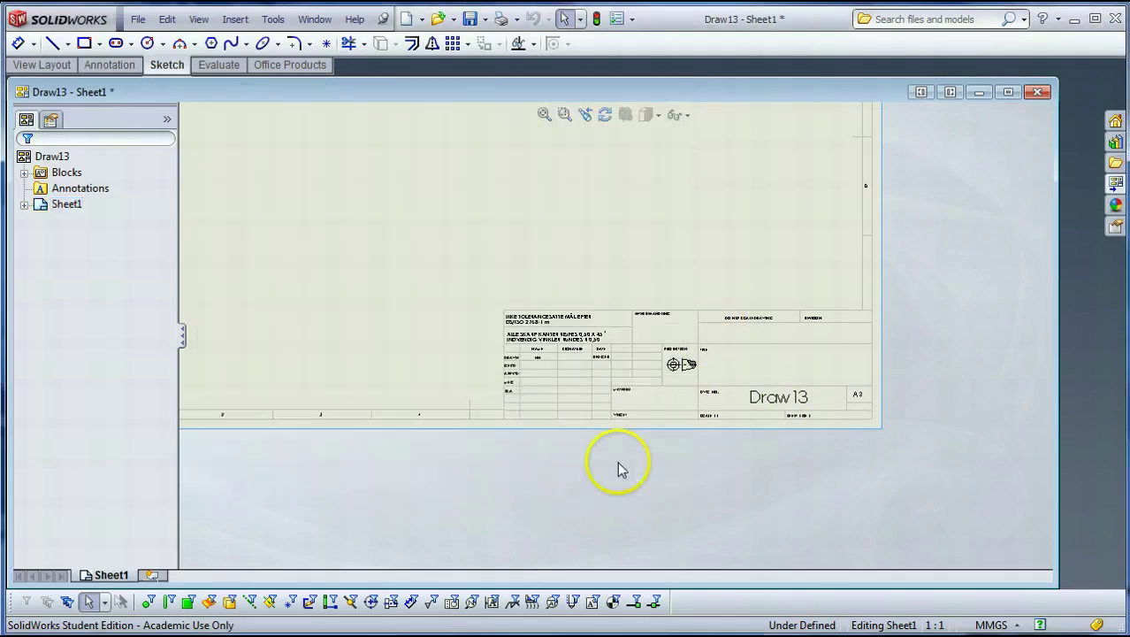
- Bring the whole sheet into view and maximise the new drawing's window
scroll(623, 465, up, 2)
scroll(600, 174, up, 3)
scroll(598, 181, down, 2)
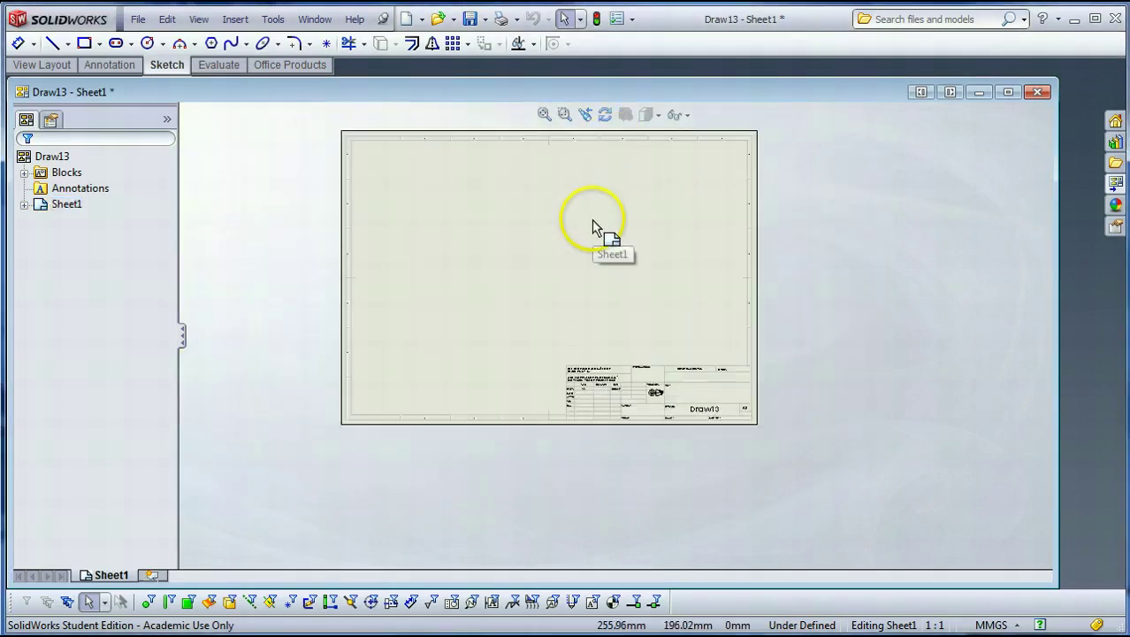
scroll(592, 219, down, 1)
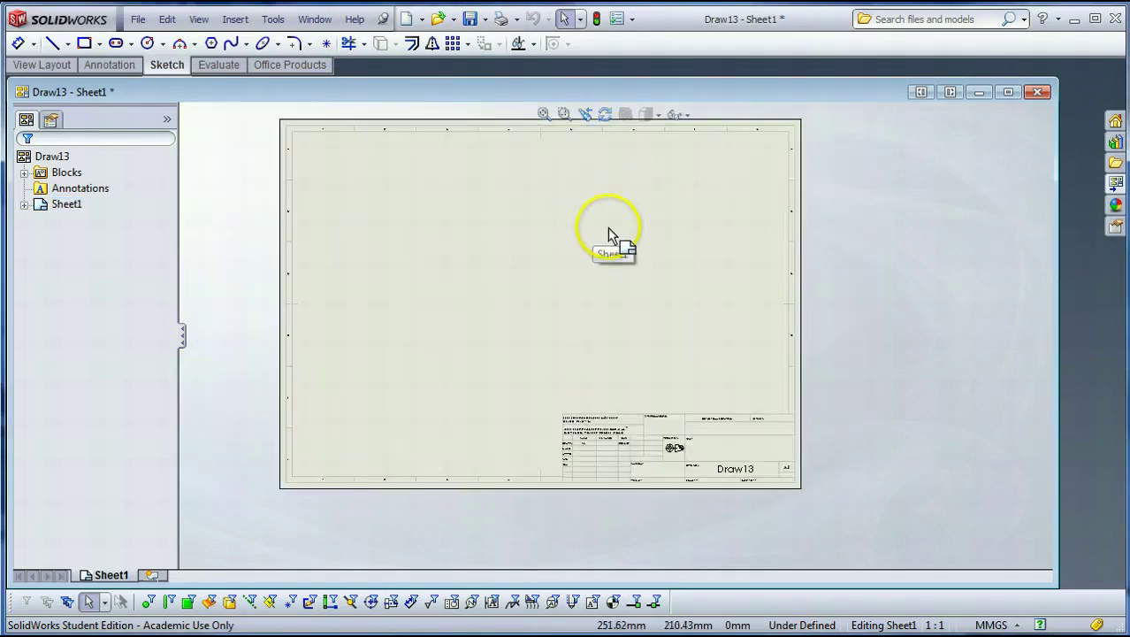
click(1009, 93)
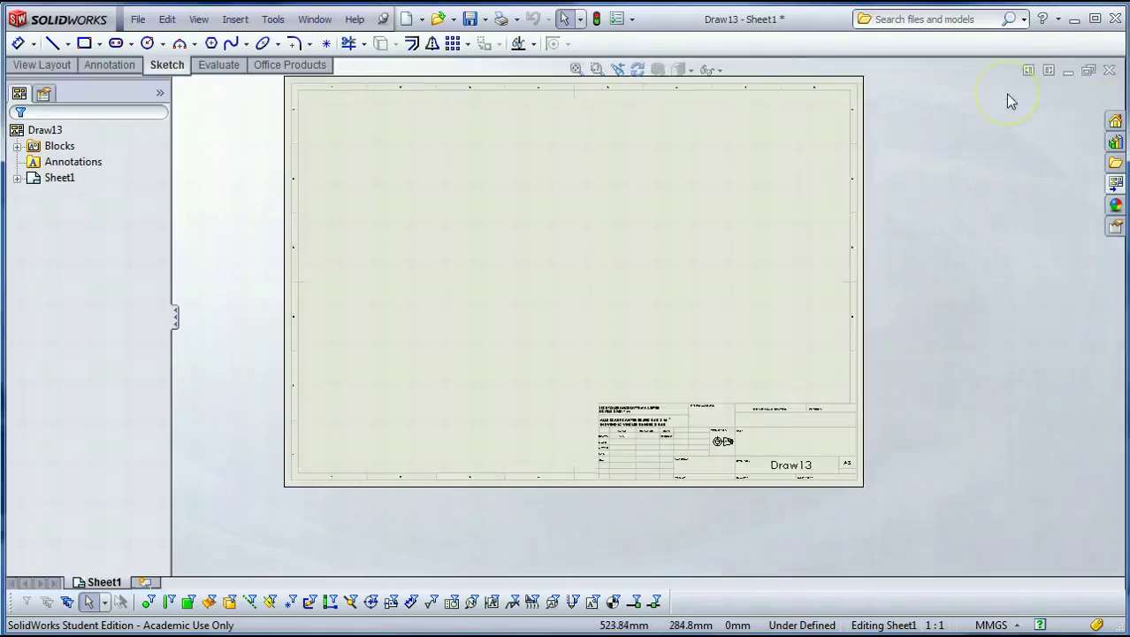
- Open the drawing's document properties and review the dimension settings for angles and arc lengths
click(483, 188)
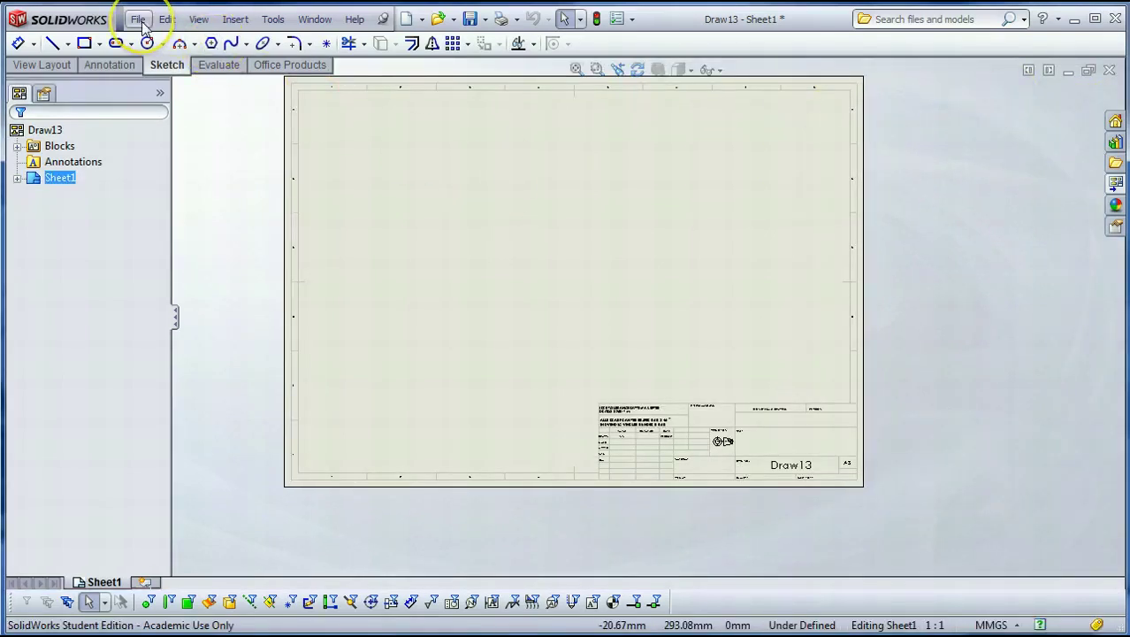
click(273, 18)
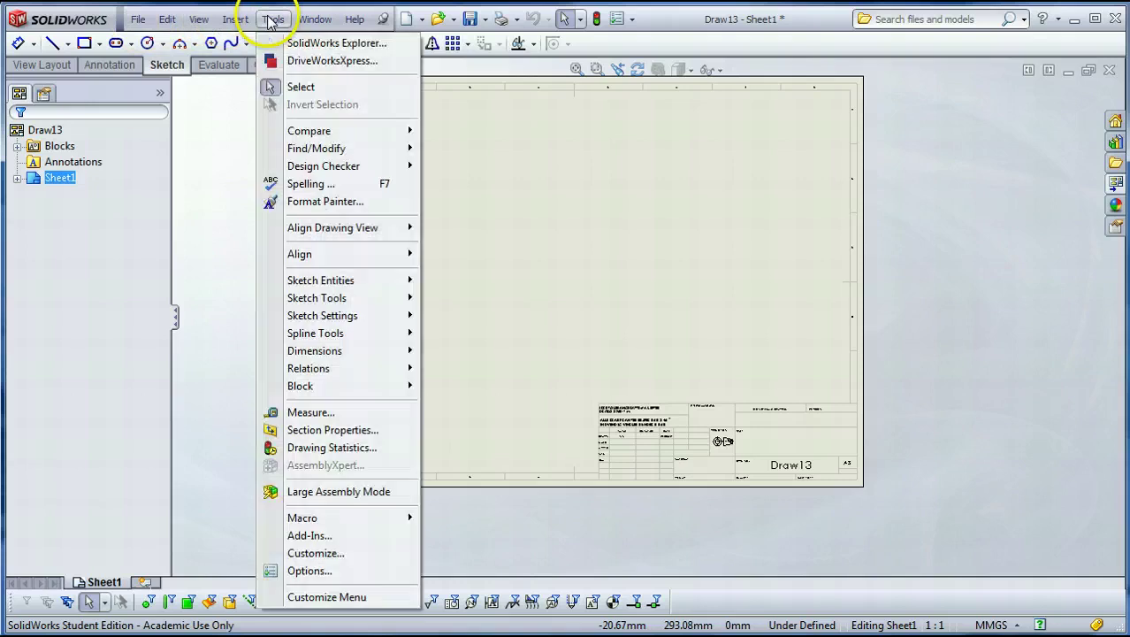
click(309, 572)
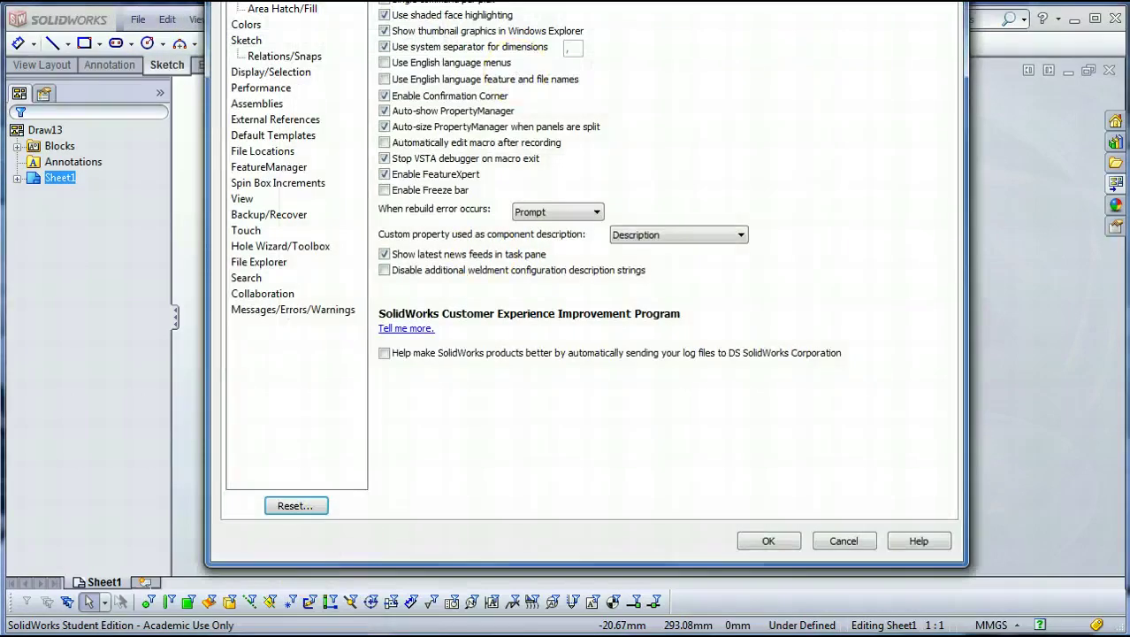
drag(583, 0, 544, 29)
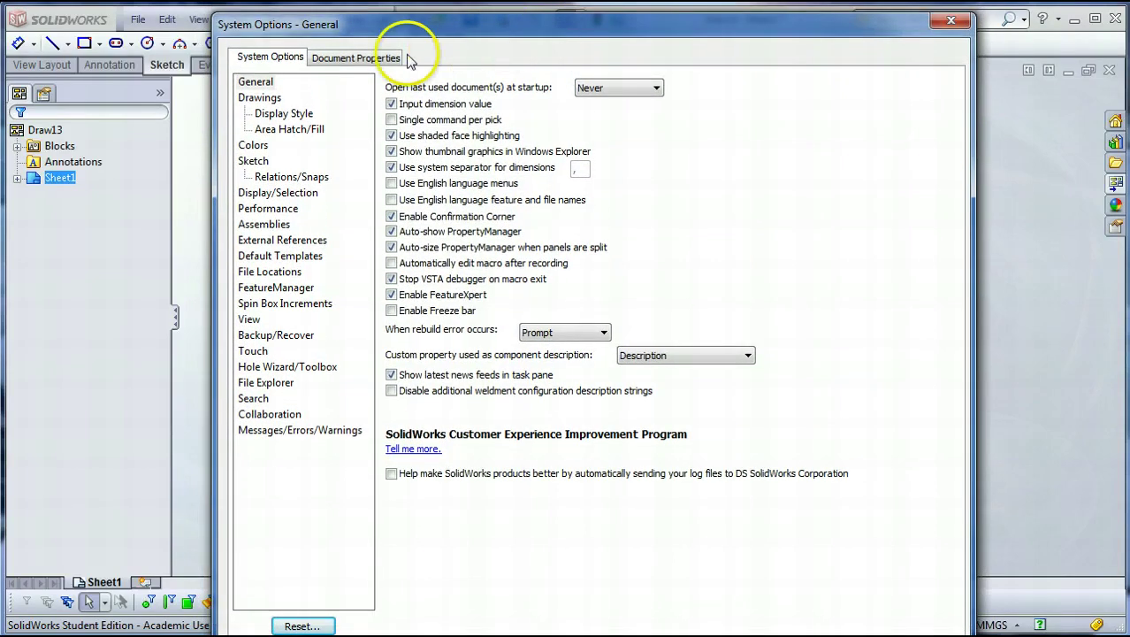
click(356, 57)
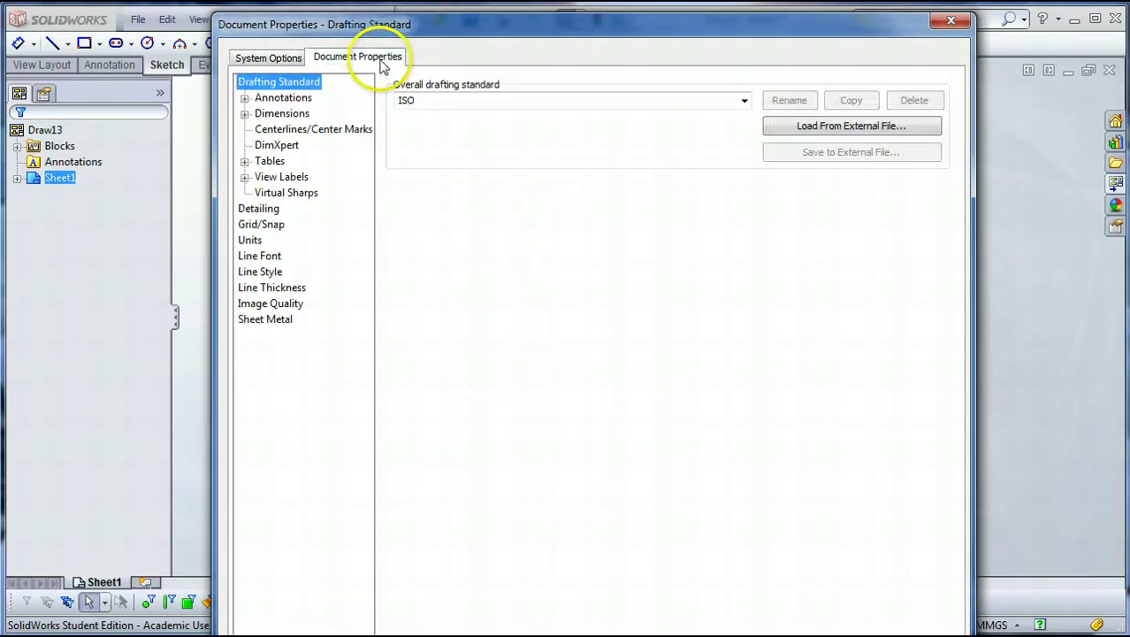
click(245, 114)
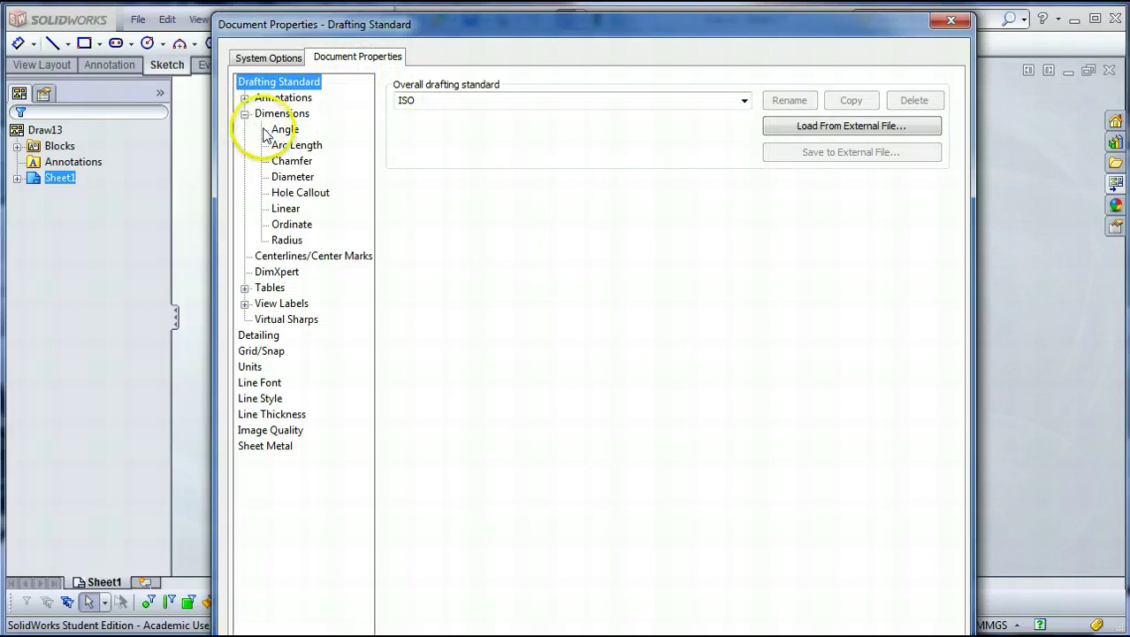
click(283, 133)
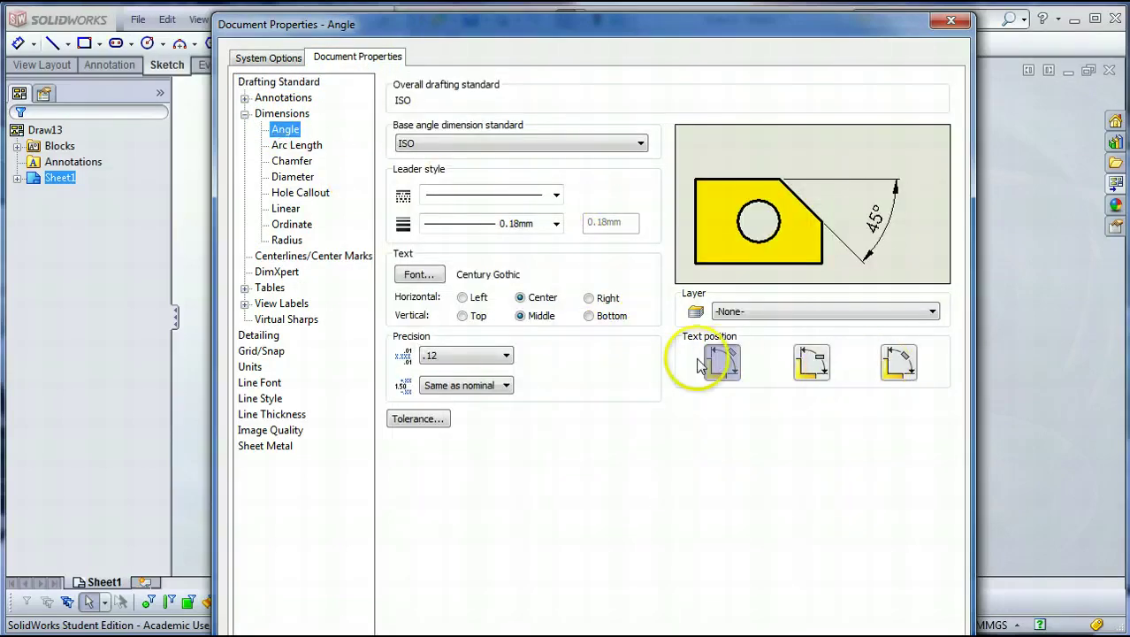
click(278, 147)
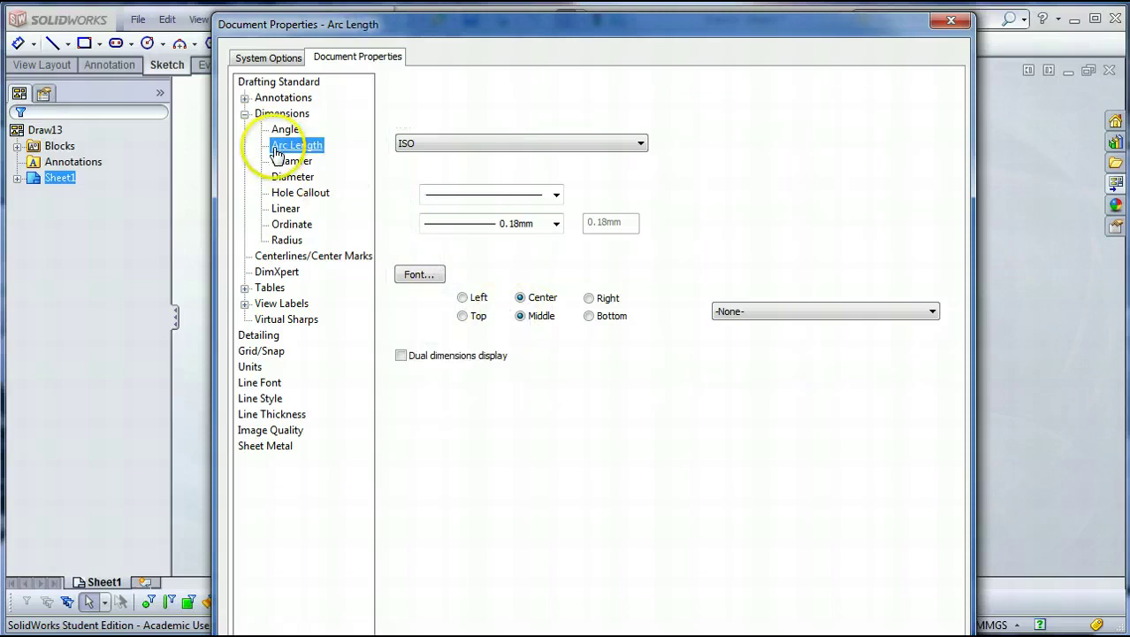
- Compare the text positions for chamfer dimensions and choose Horizontal, Underlined Text
click(283, 162)
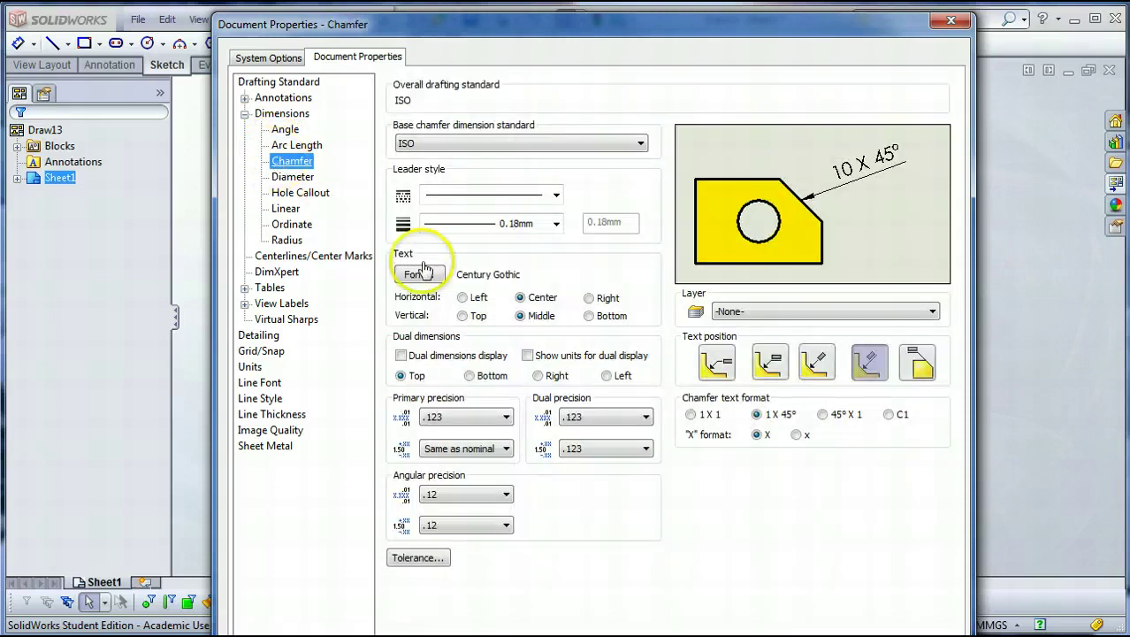
click(766, 368)
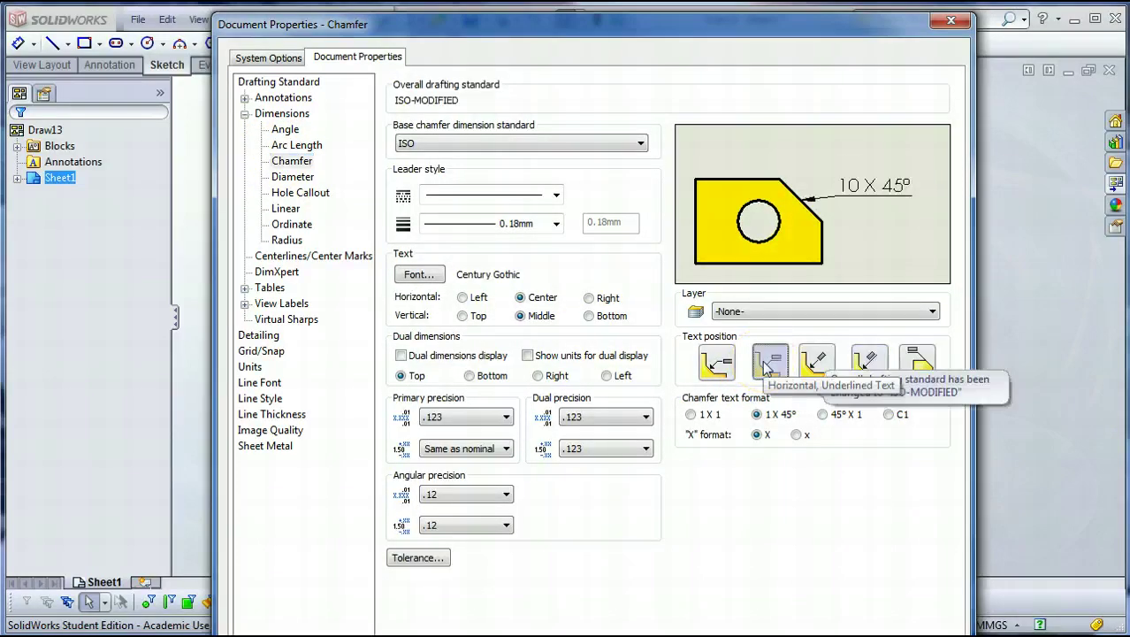
click(716, 363)
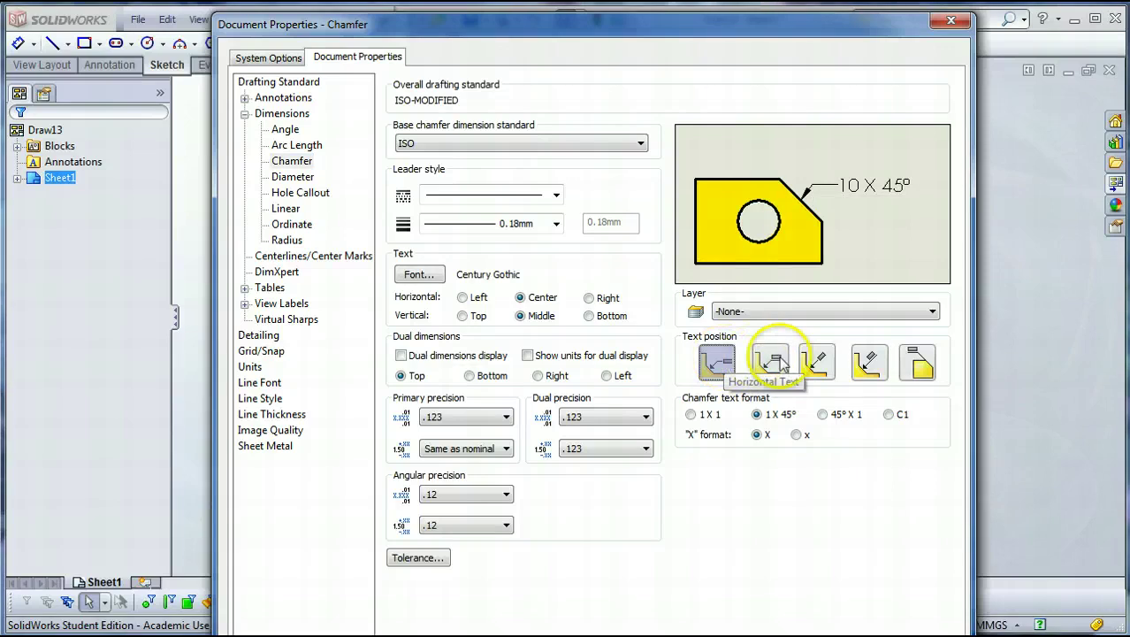
click(920, 365)
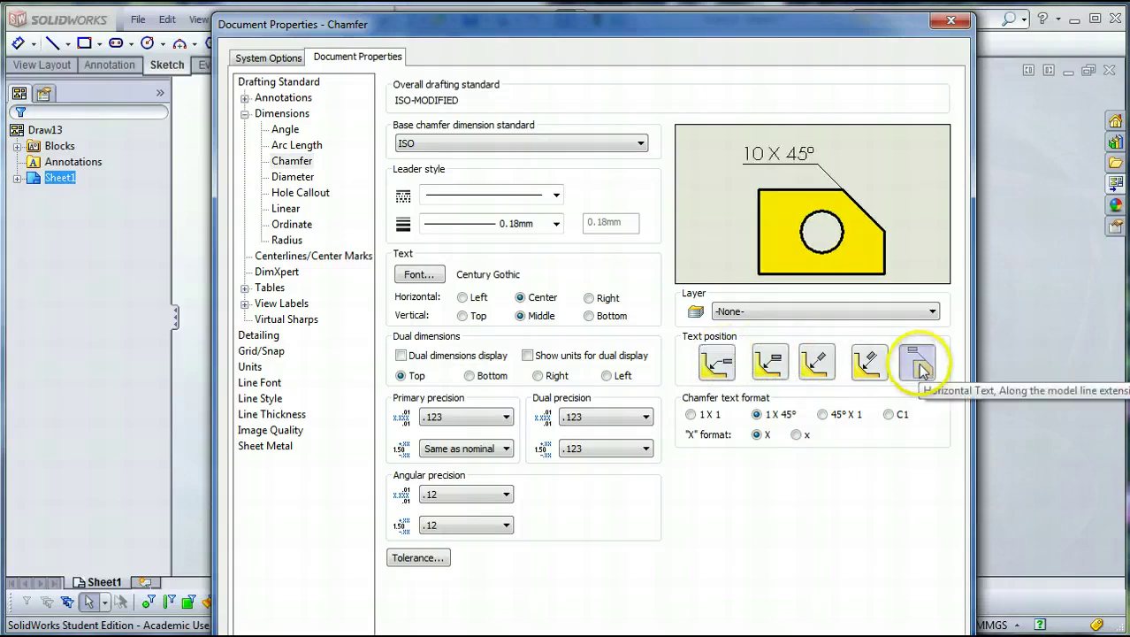
click(869, 364)
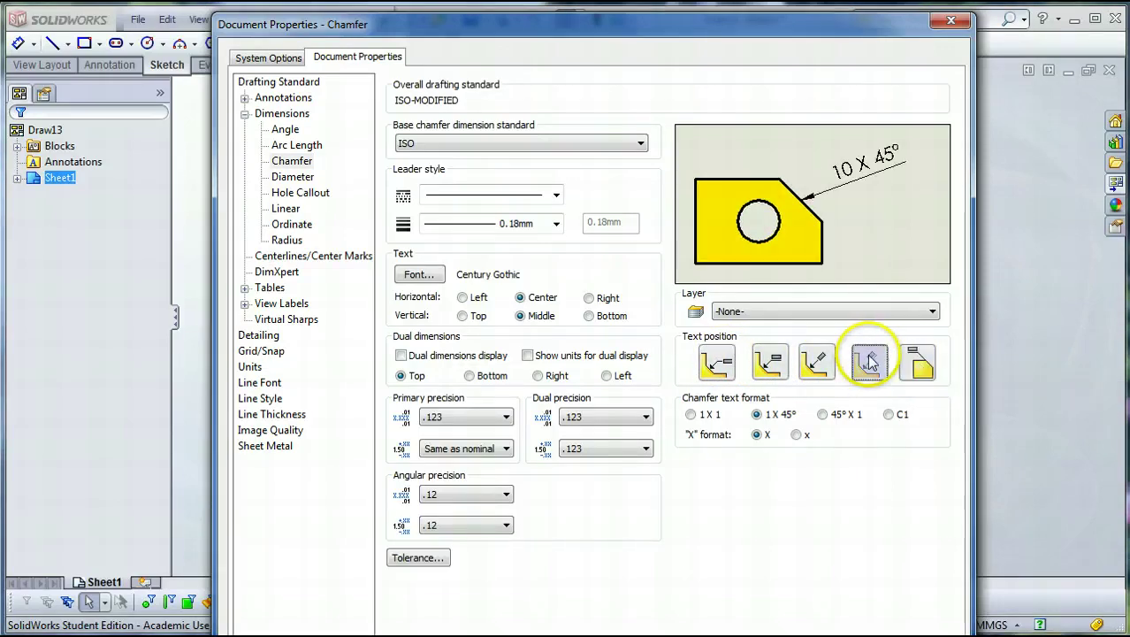
click(819, 363)
click(718, 363)
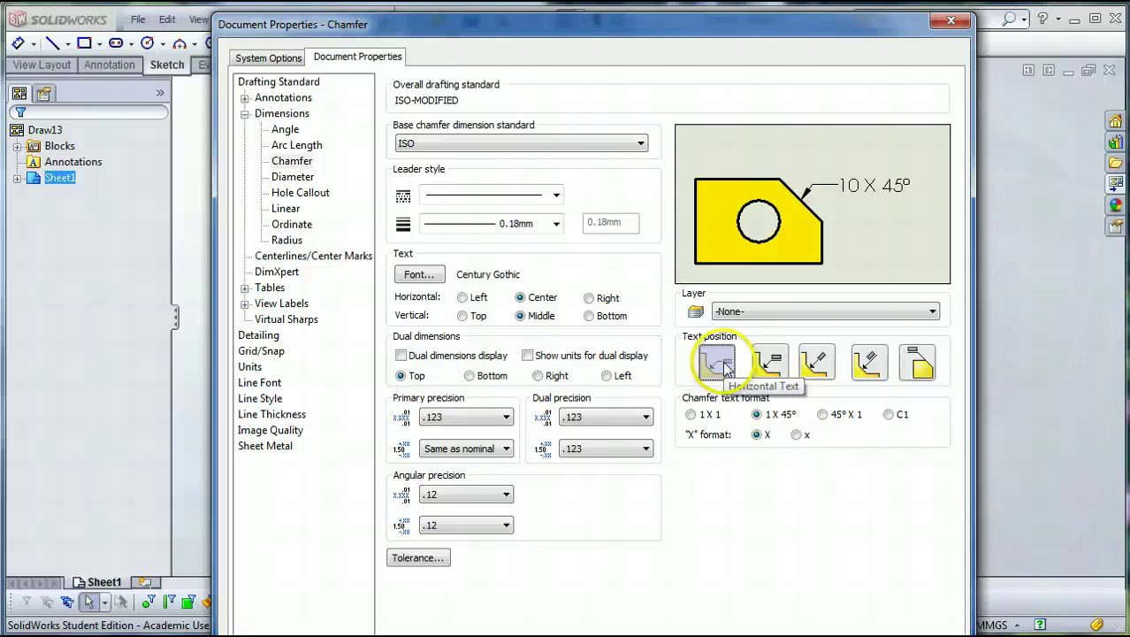
click(816, 360)
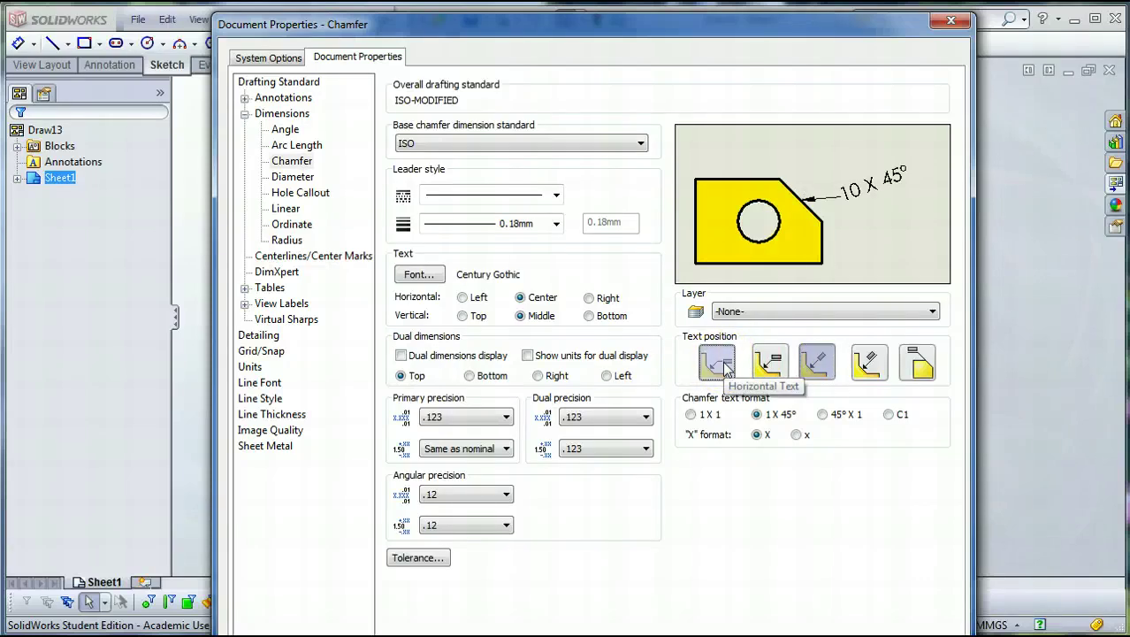
click(724, 364)
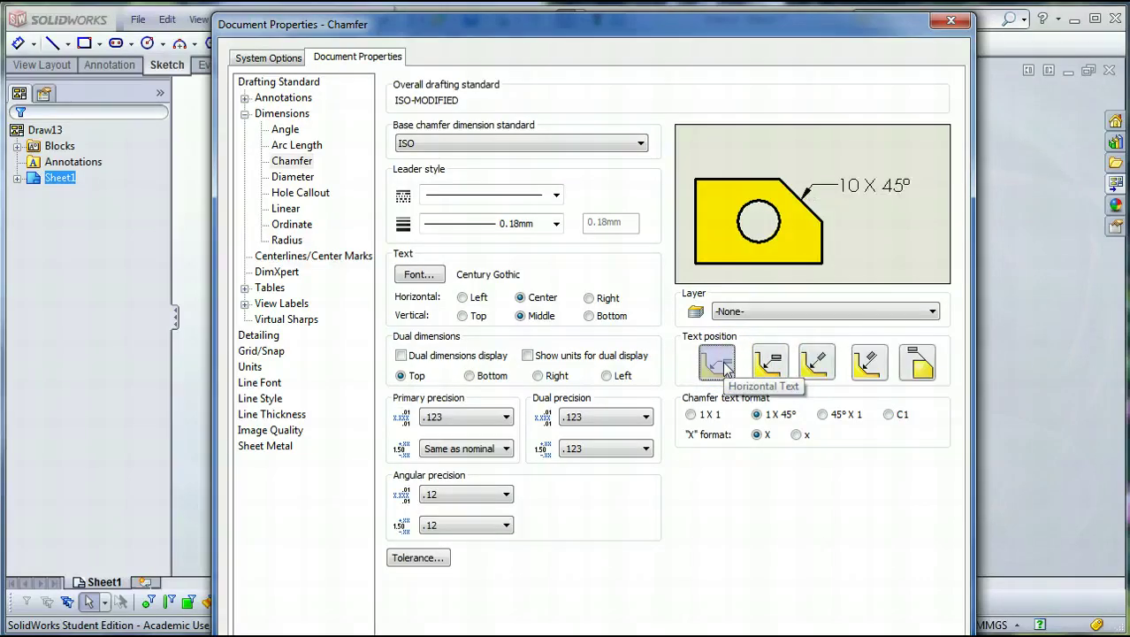
click(782, 365)
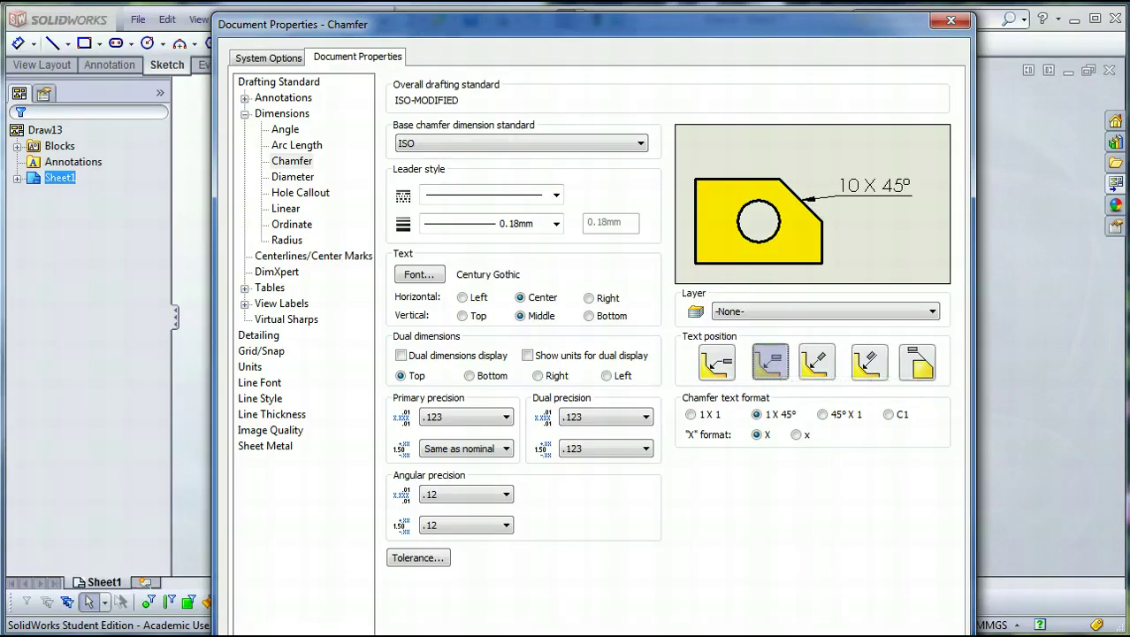
- Set the text position of both diameter and radius dimensions to Broken Leader, Horizontal Text
click(292, 177)
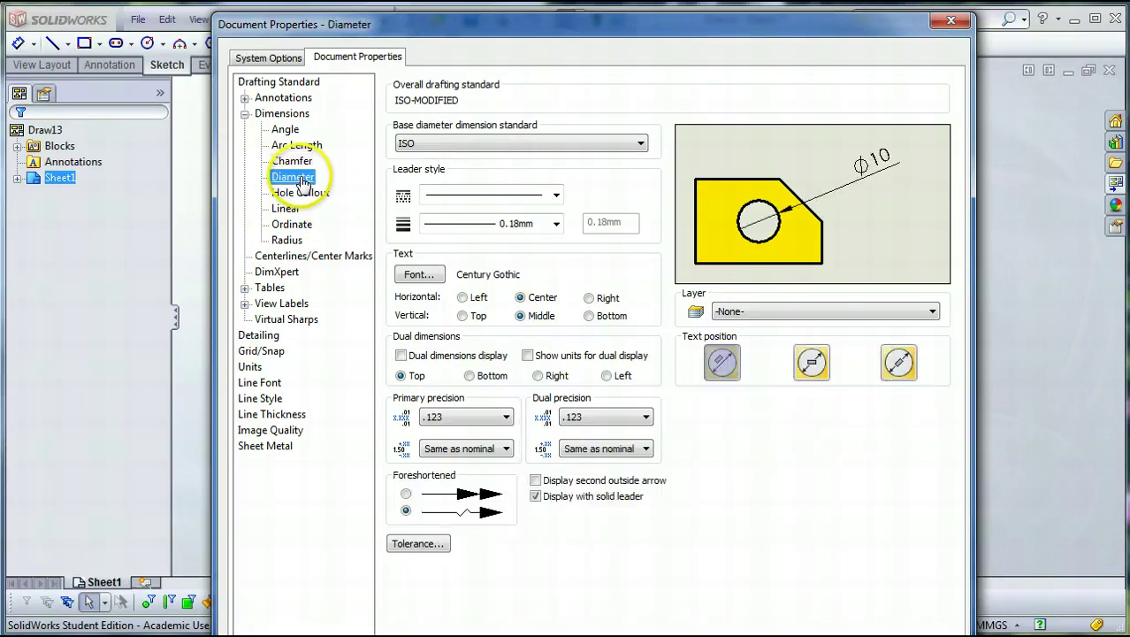
click(812, 362)
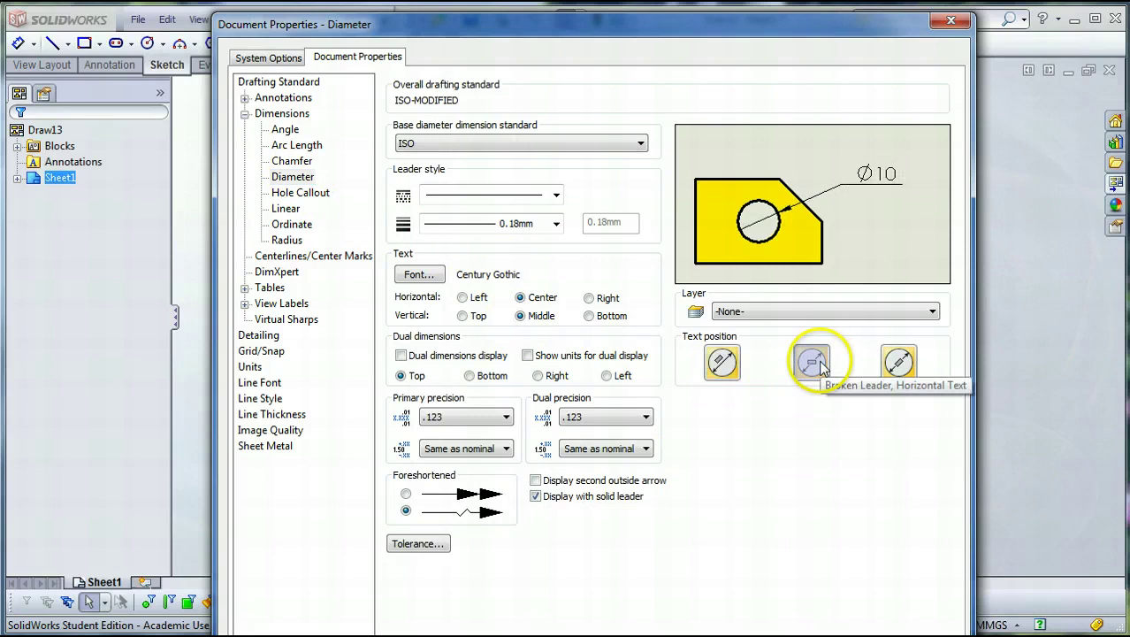
click(286, 240)
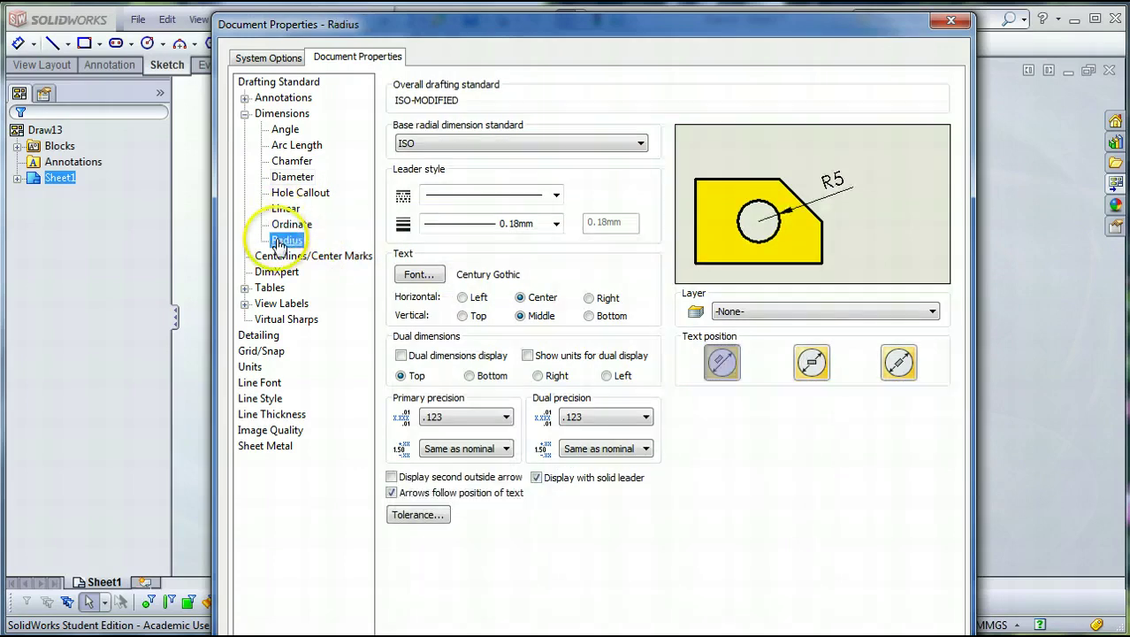
click(820, 368)
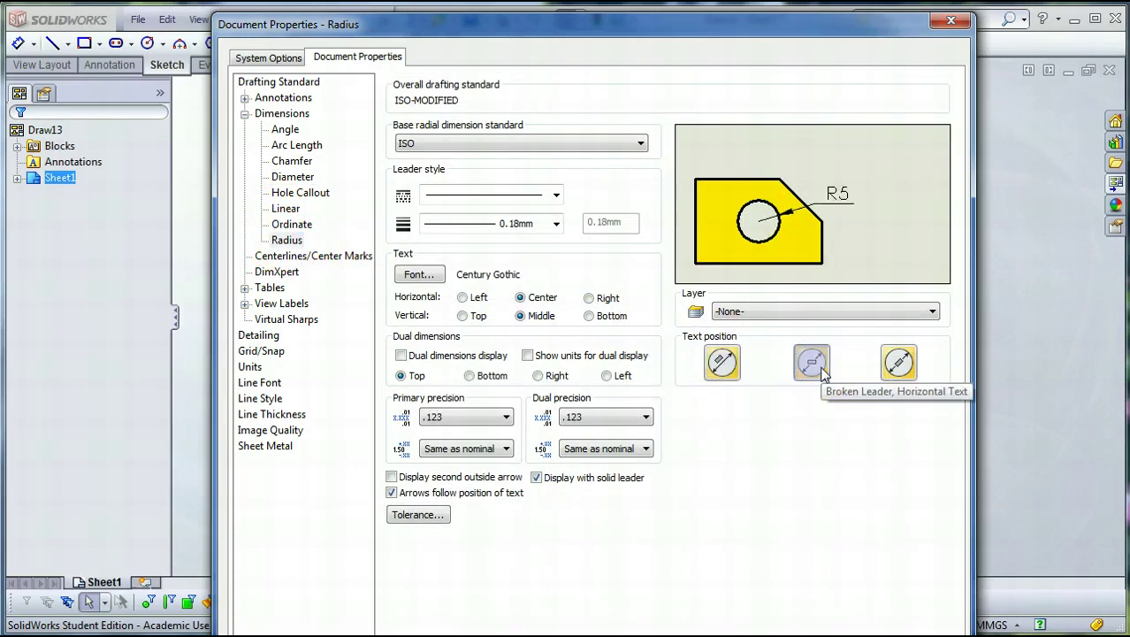
- Set the primary and dual unit precision of chamfer dimensions to two decimals (.12)
click(292, 160)
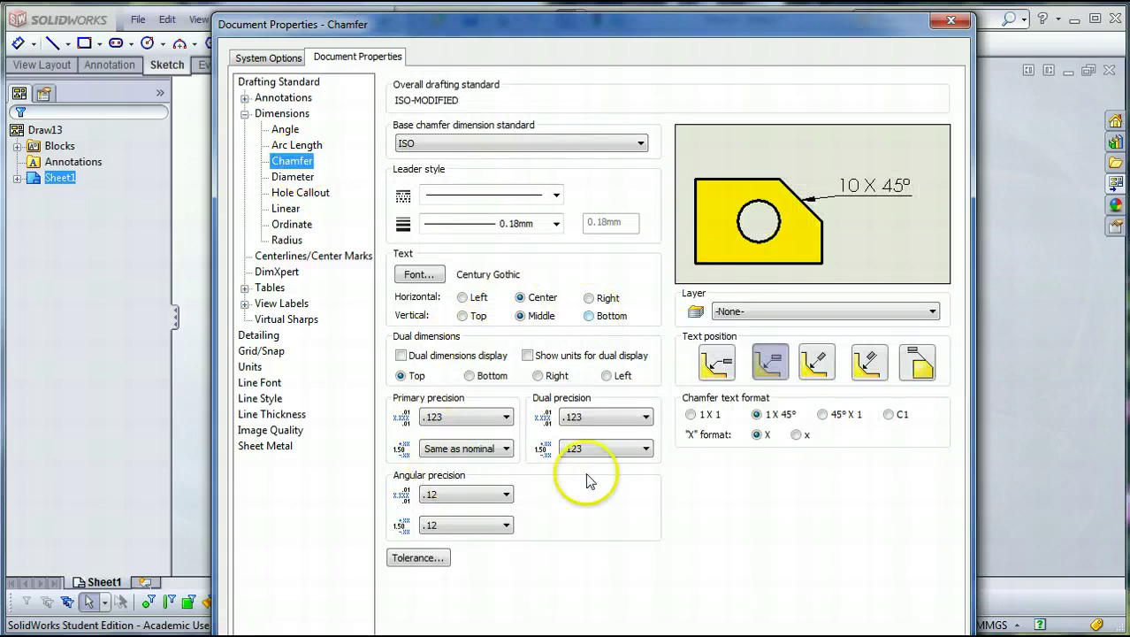
click(506, 417)
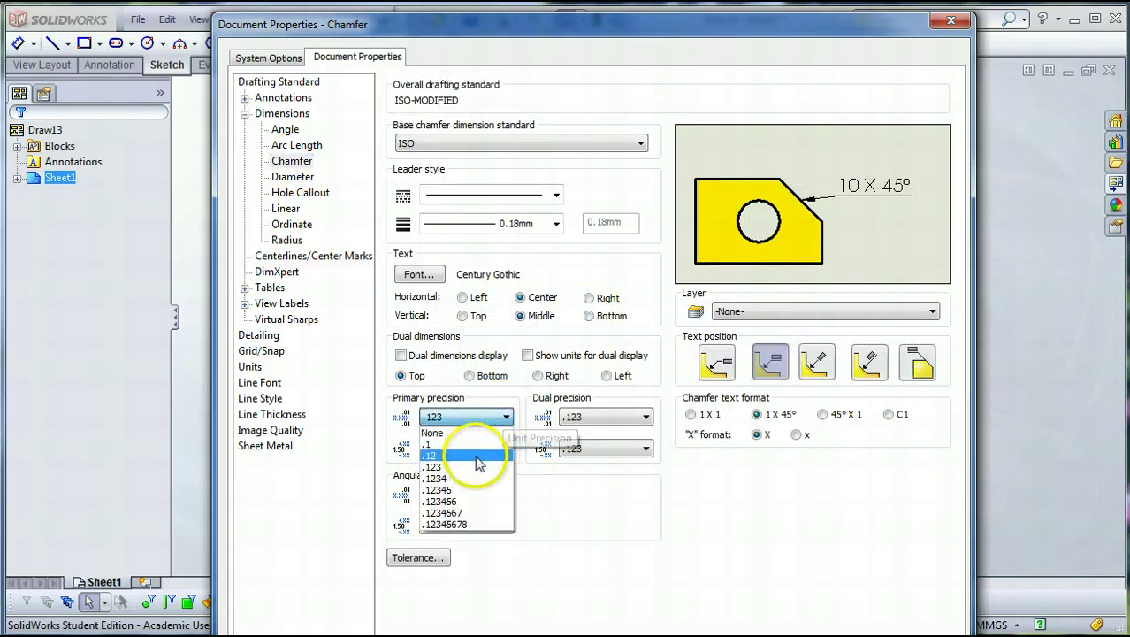
click(481, 455)
click(647, 417)
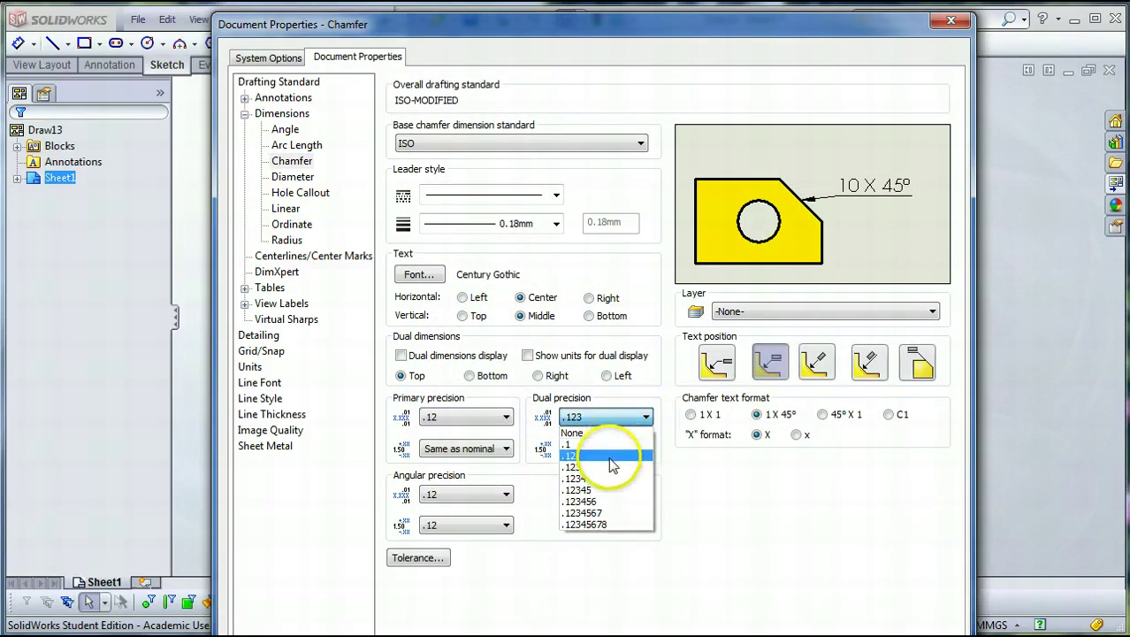
click(619, 454)
- Set the general primary and dual unit precision for all dimensions to two decimals (.12)
click(279, 114)
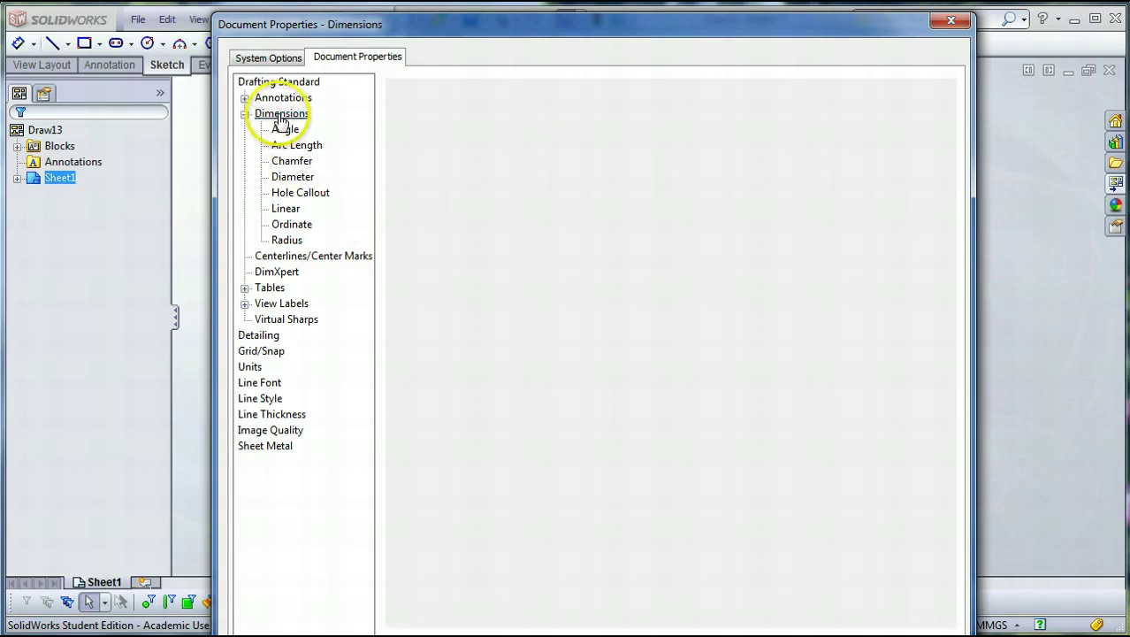
click(505, 251)
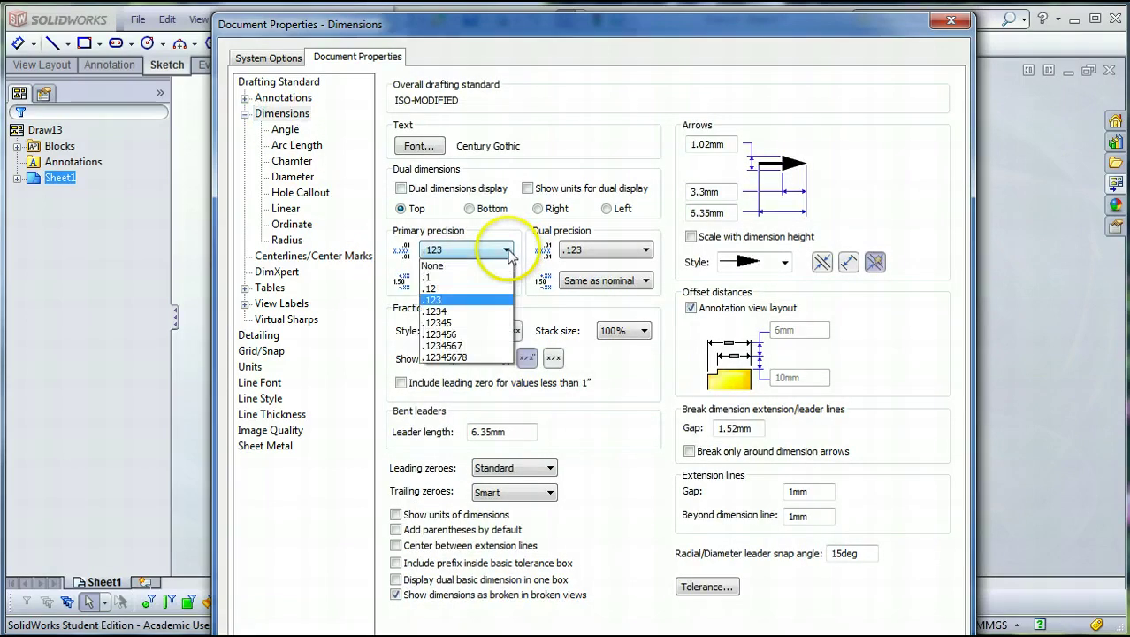
click(439, 288)
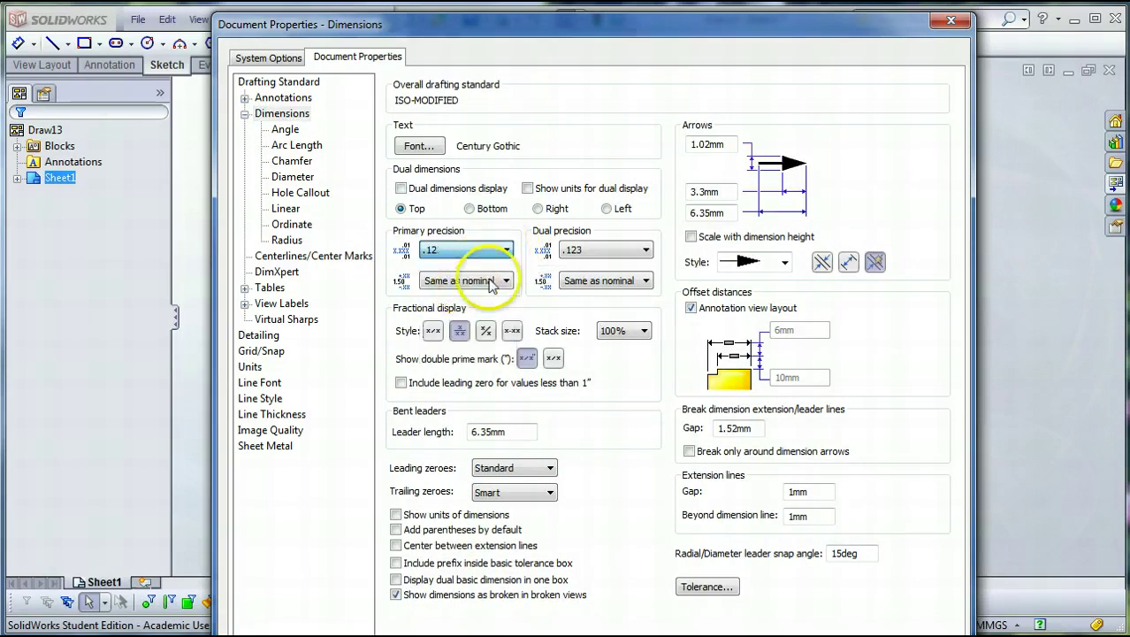
click(646, 252)
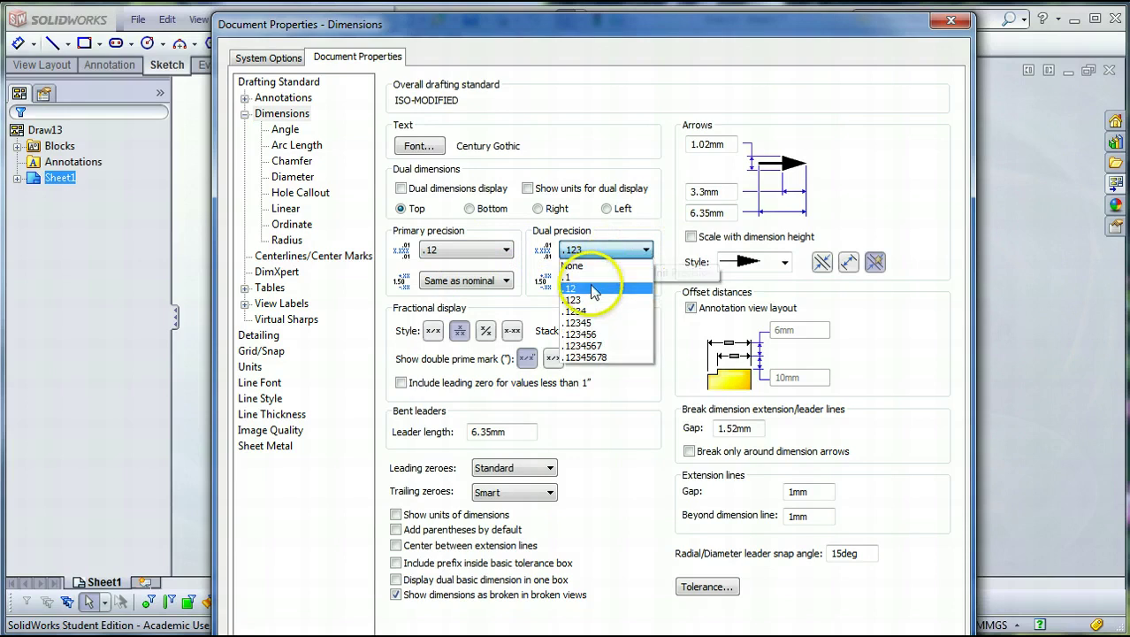
click(576, 288)
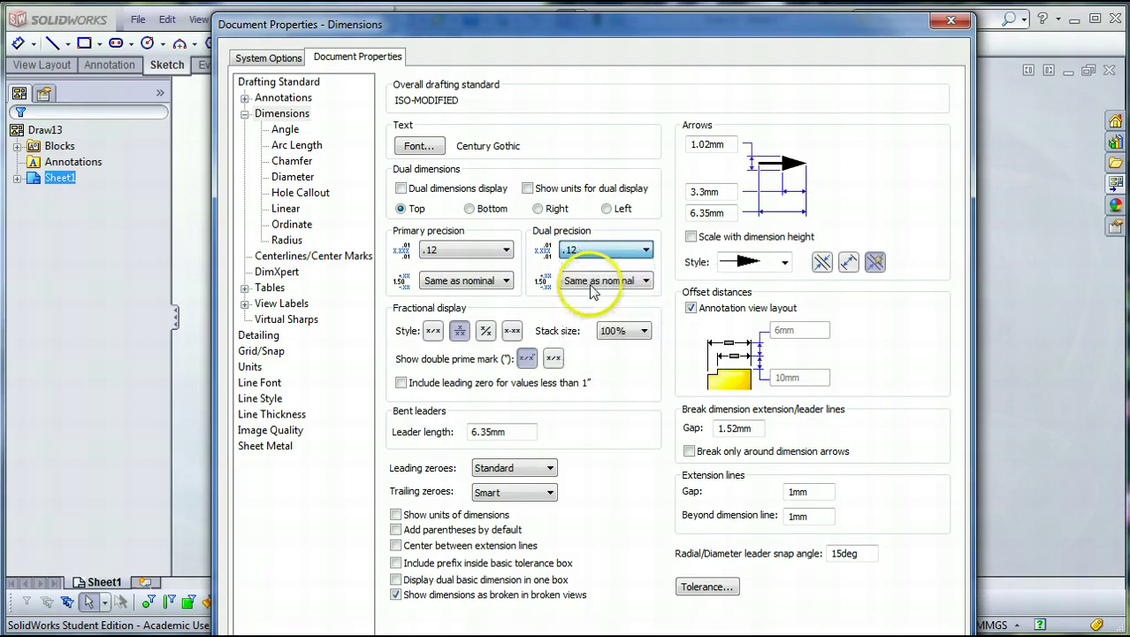
- Check the precision settings of the individual dimension types from arc length to radius, and apply the document properties
click(284, 146)
click(288, 161)
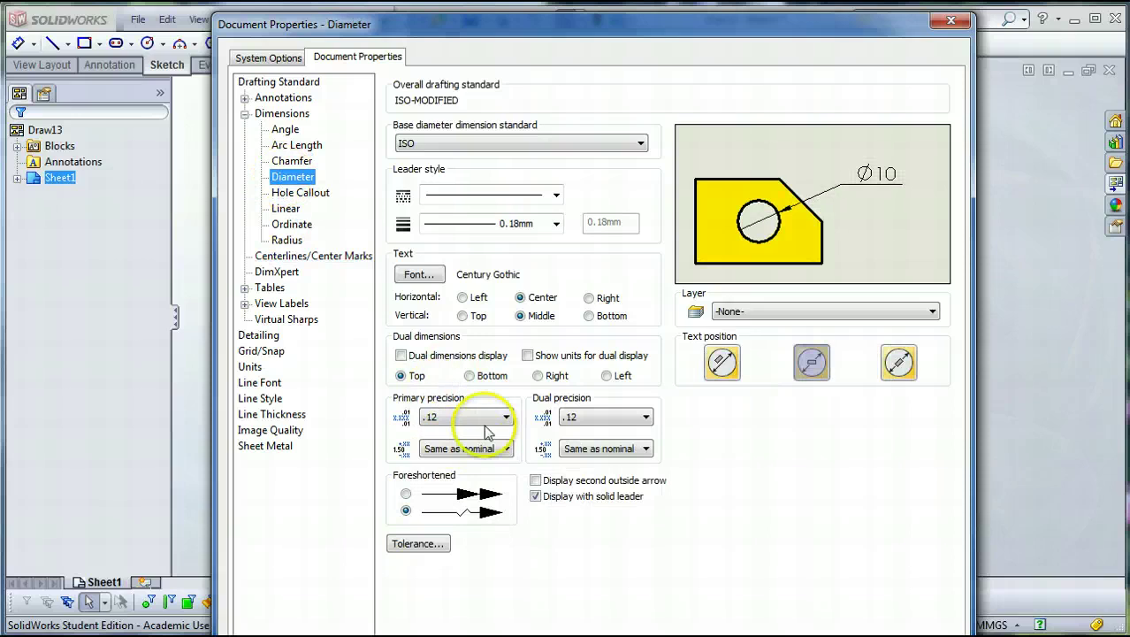
click(296, 195)
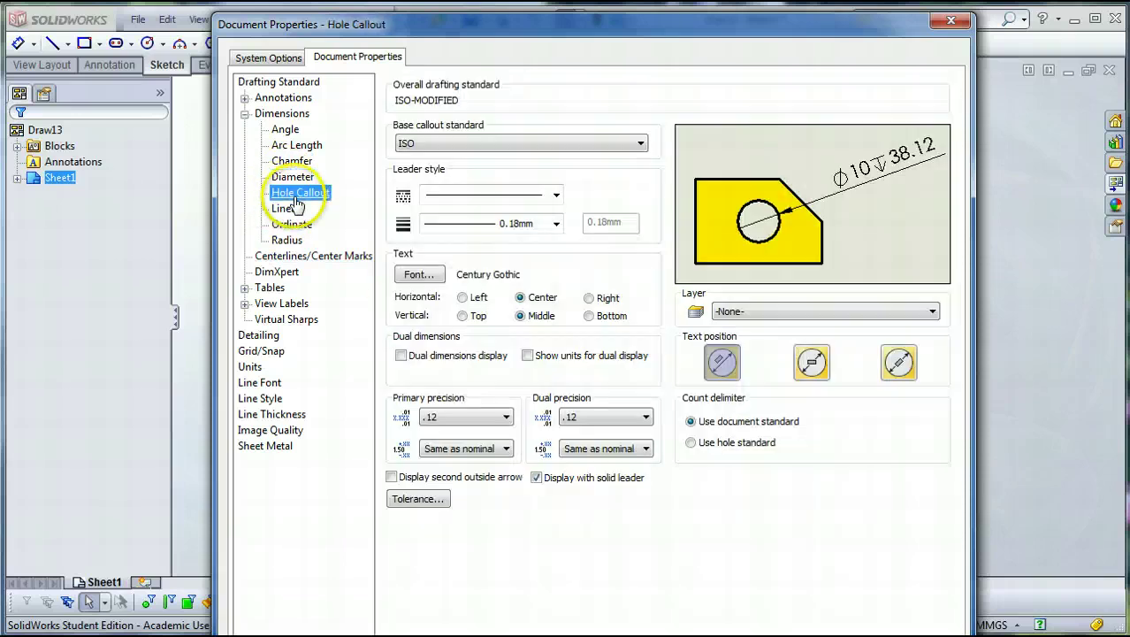
click(286, 210)
click(290, 228)
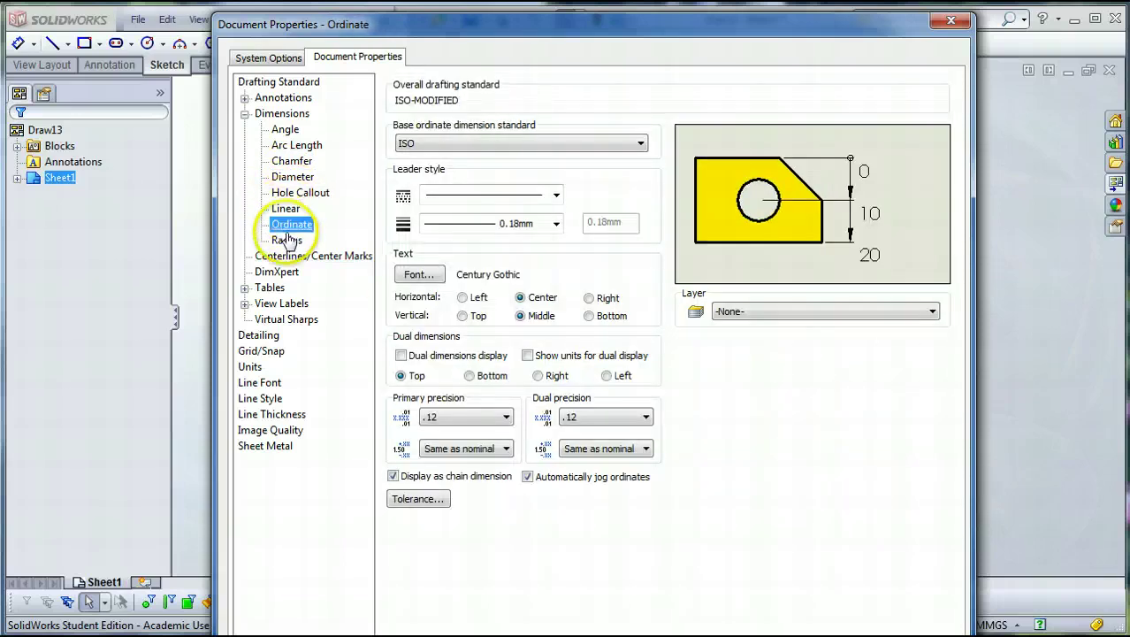
click(288, 242)
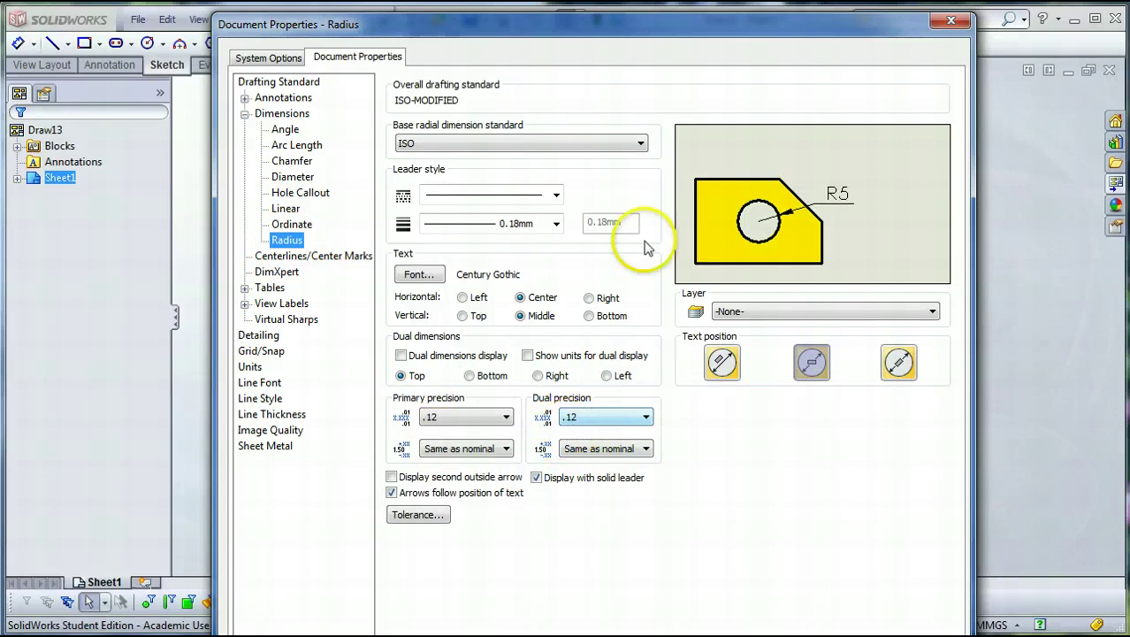
drag(672, 20, 674, 0)
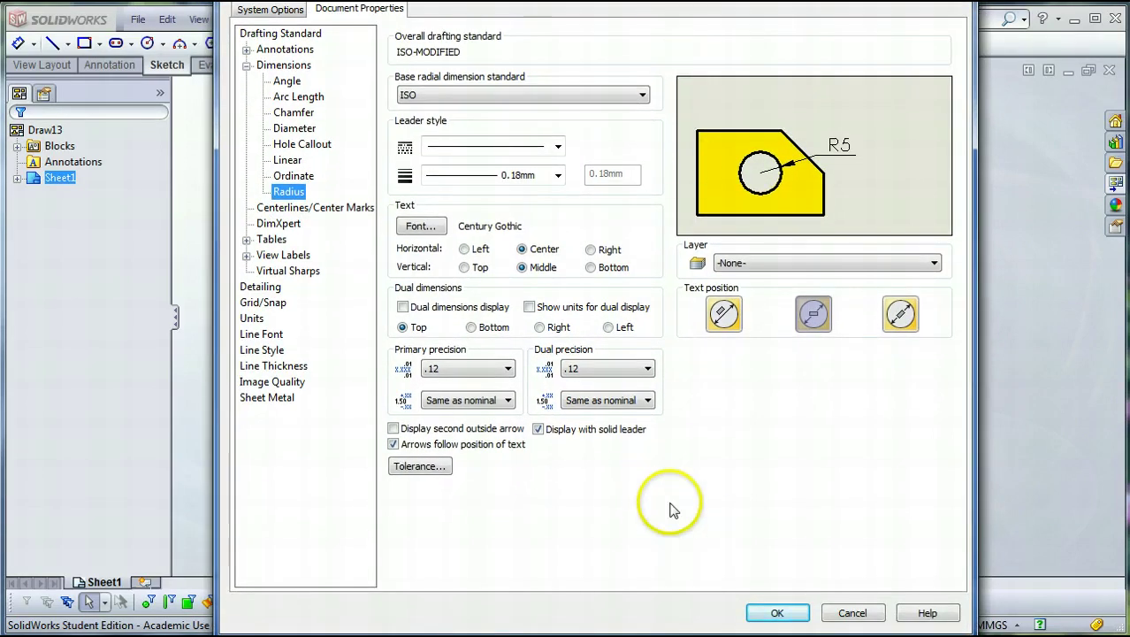
click(777, 613)
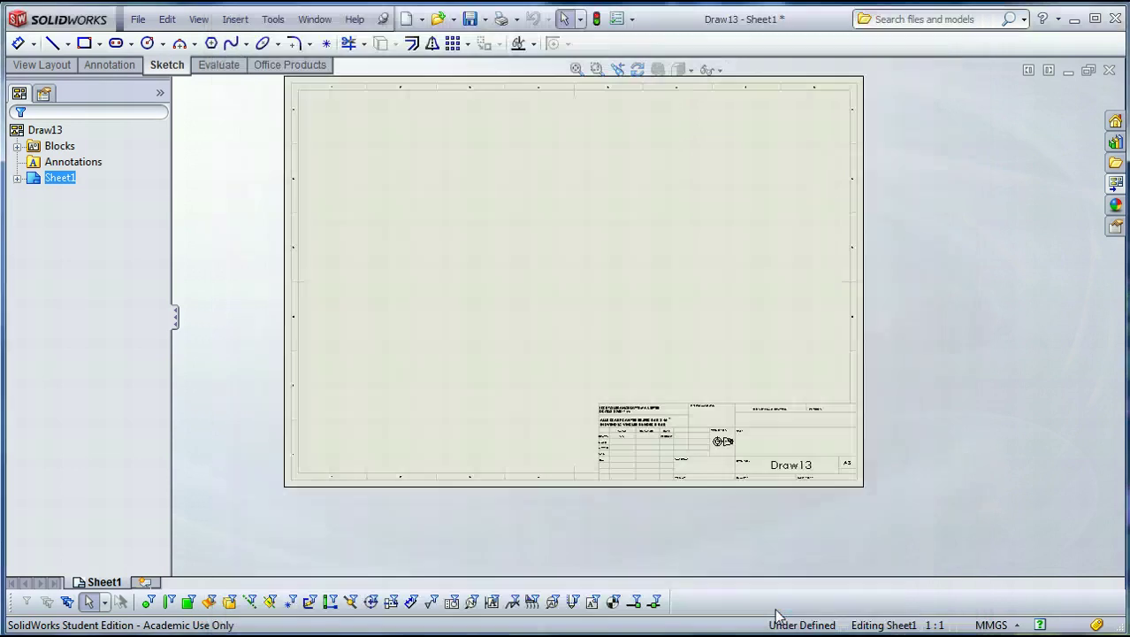
scroll(648, 381, down, 1)
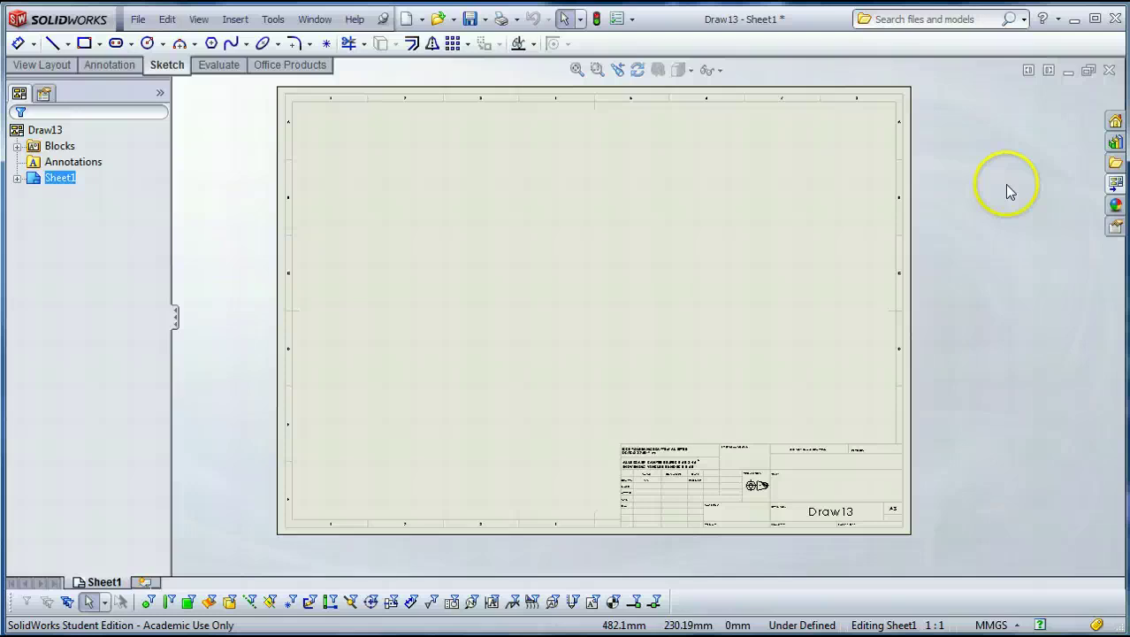
scroll(643, 366, up, 3)
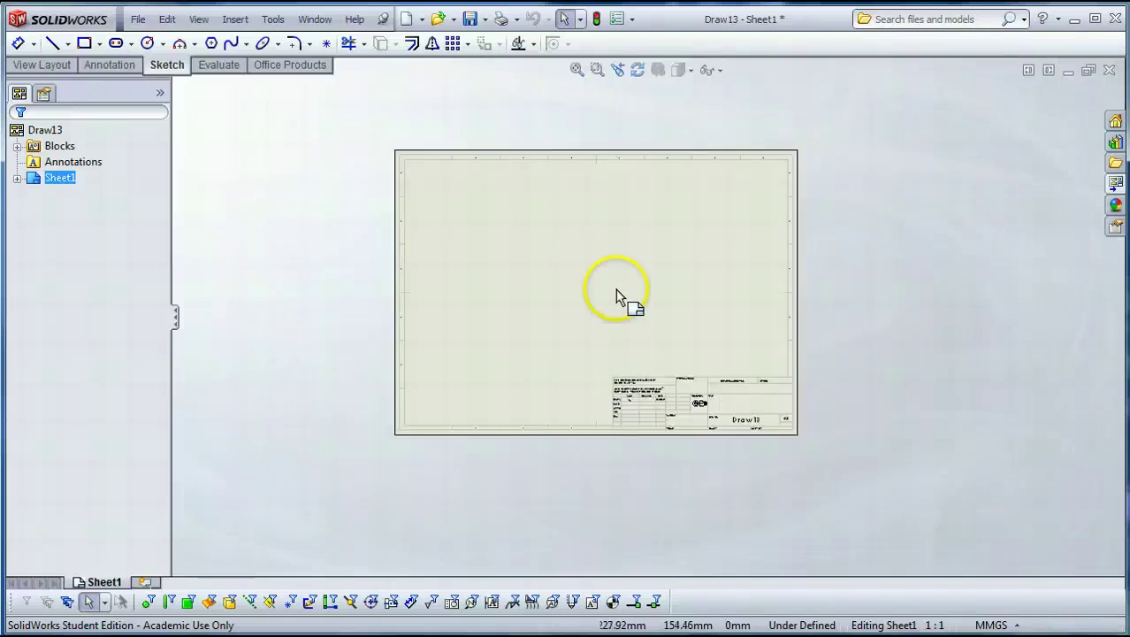